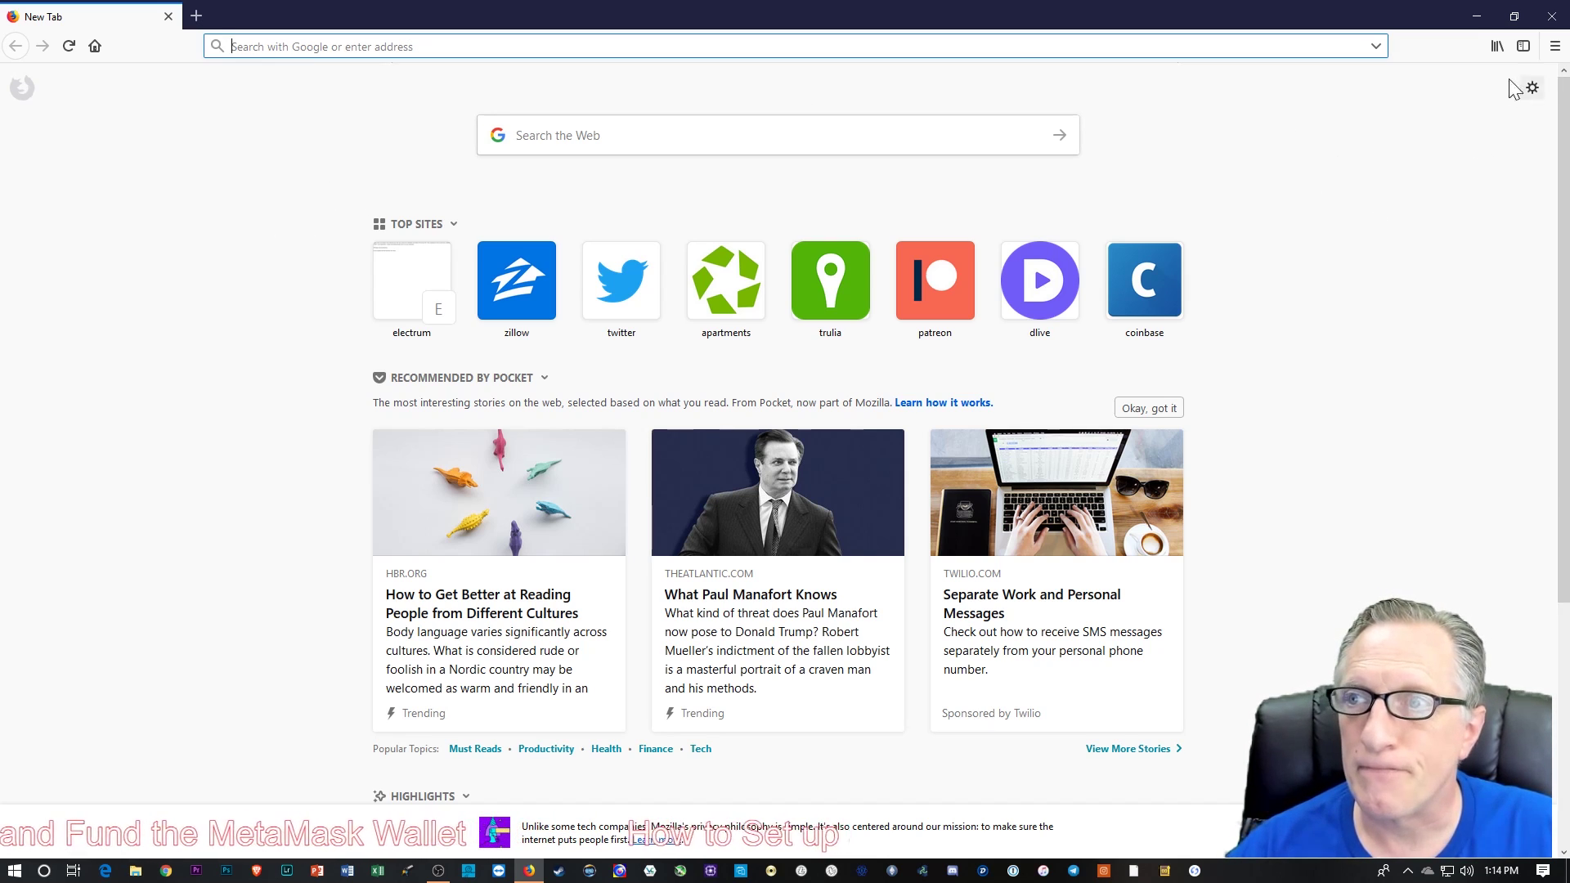
- Open the browser's add-ons manager and go to the full online add-ons catalogue
{"action": "left_click", "coordinate": [1555, 47]}
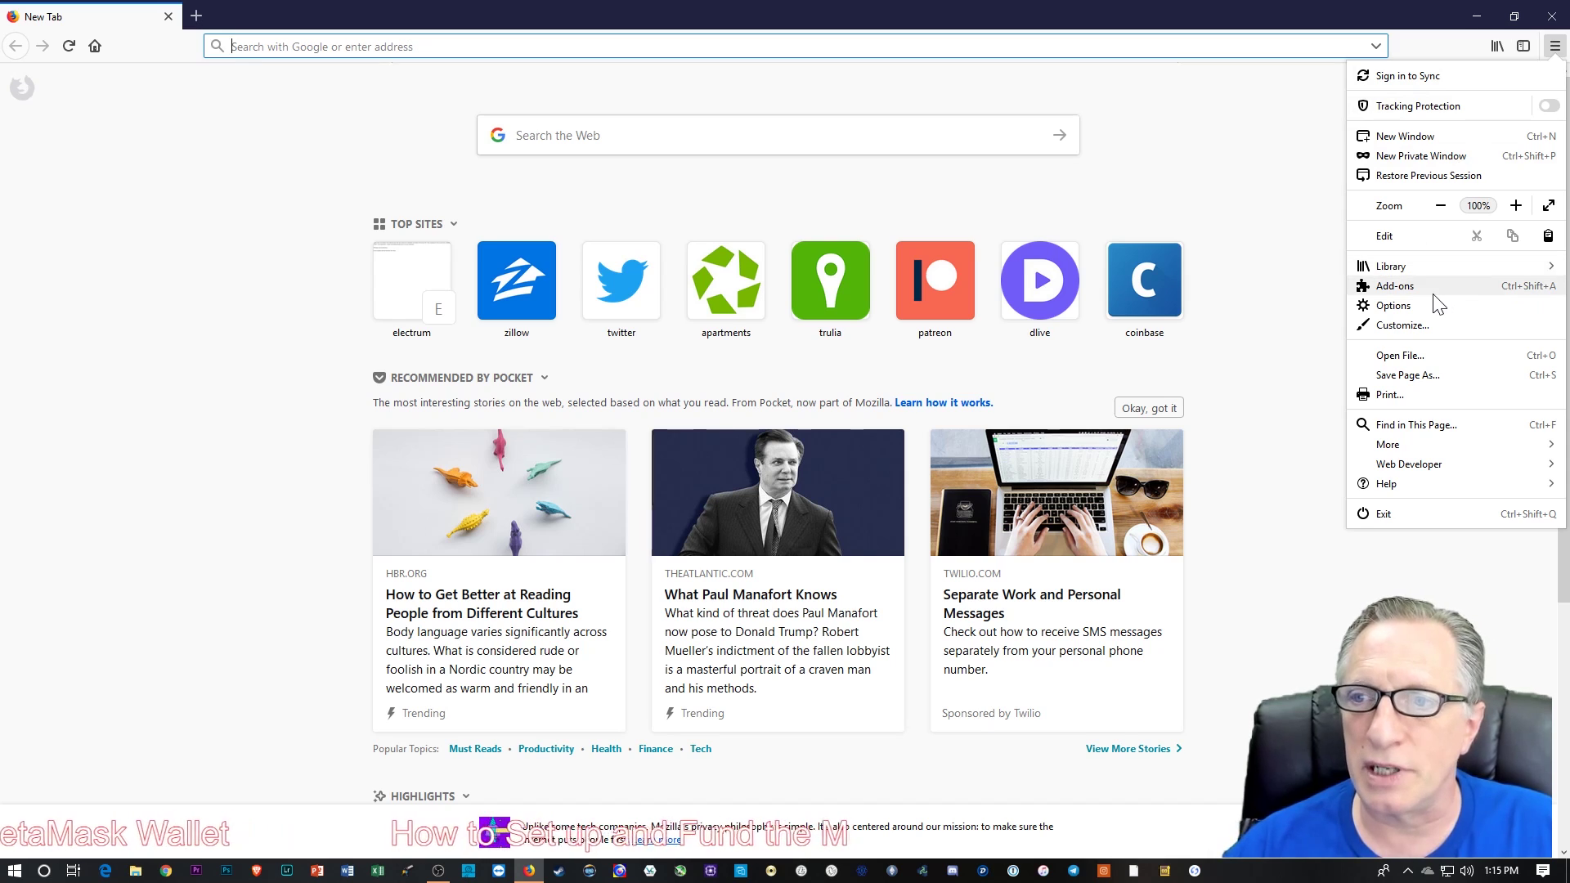
{"action": "left_click", "coordinate": [1395, 287]}
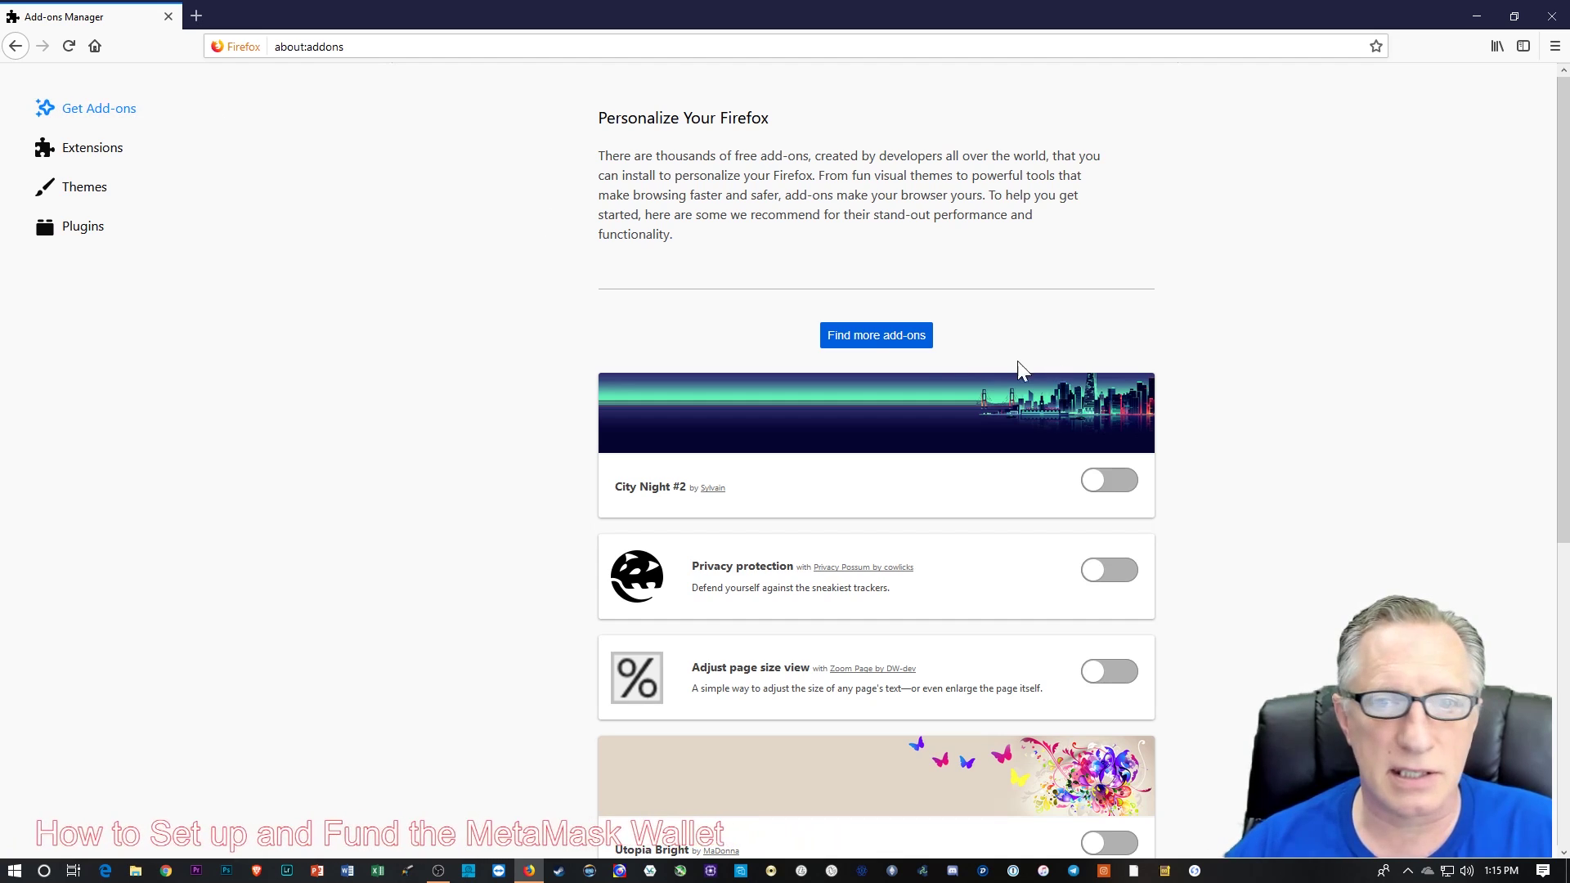
{"action": "left_click", "coordinate": [878, 346]}
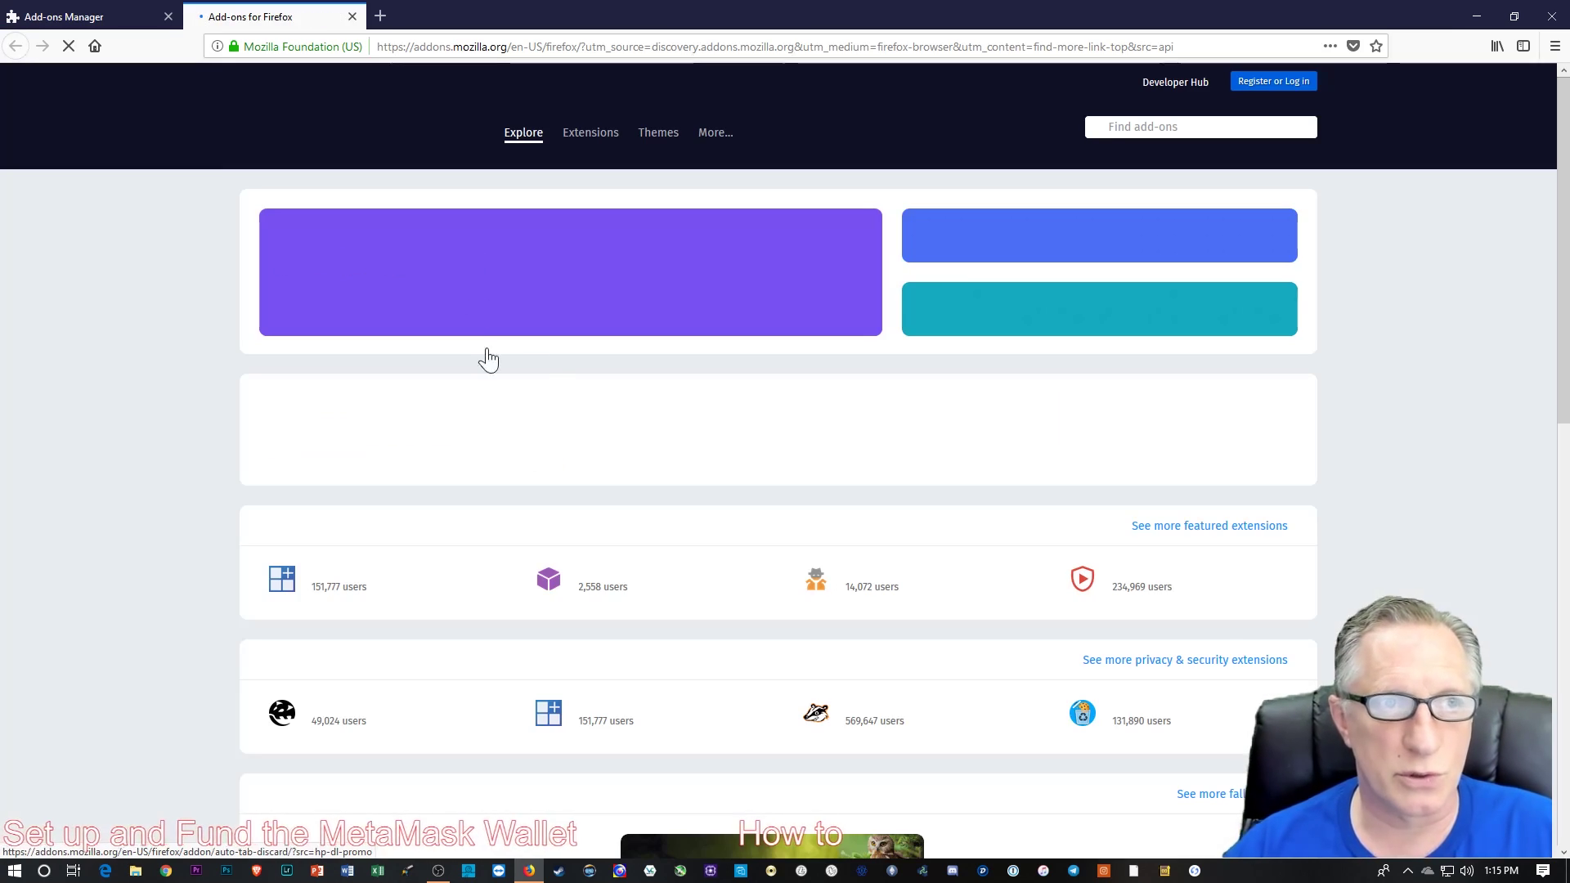
- Search the add-ons catalogue for "meta", open the MetaMask extension and install it with the permissions it requests
{"action": "left_click", "coordinate": [1193, 128]}
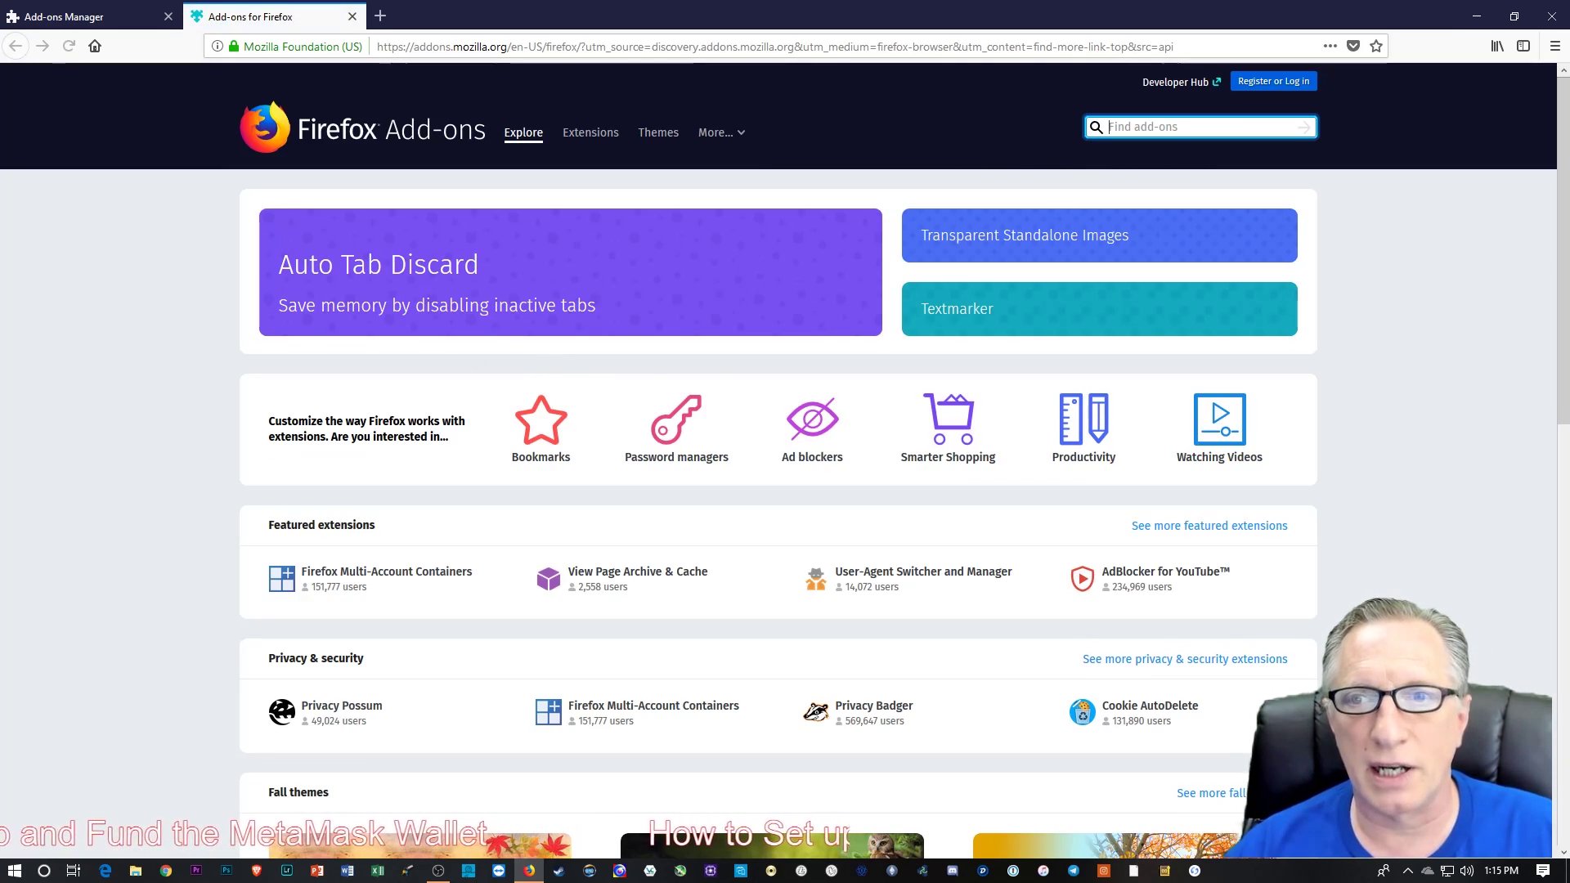
{"action": "type", "text": "me"}
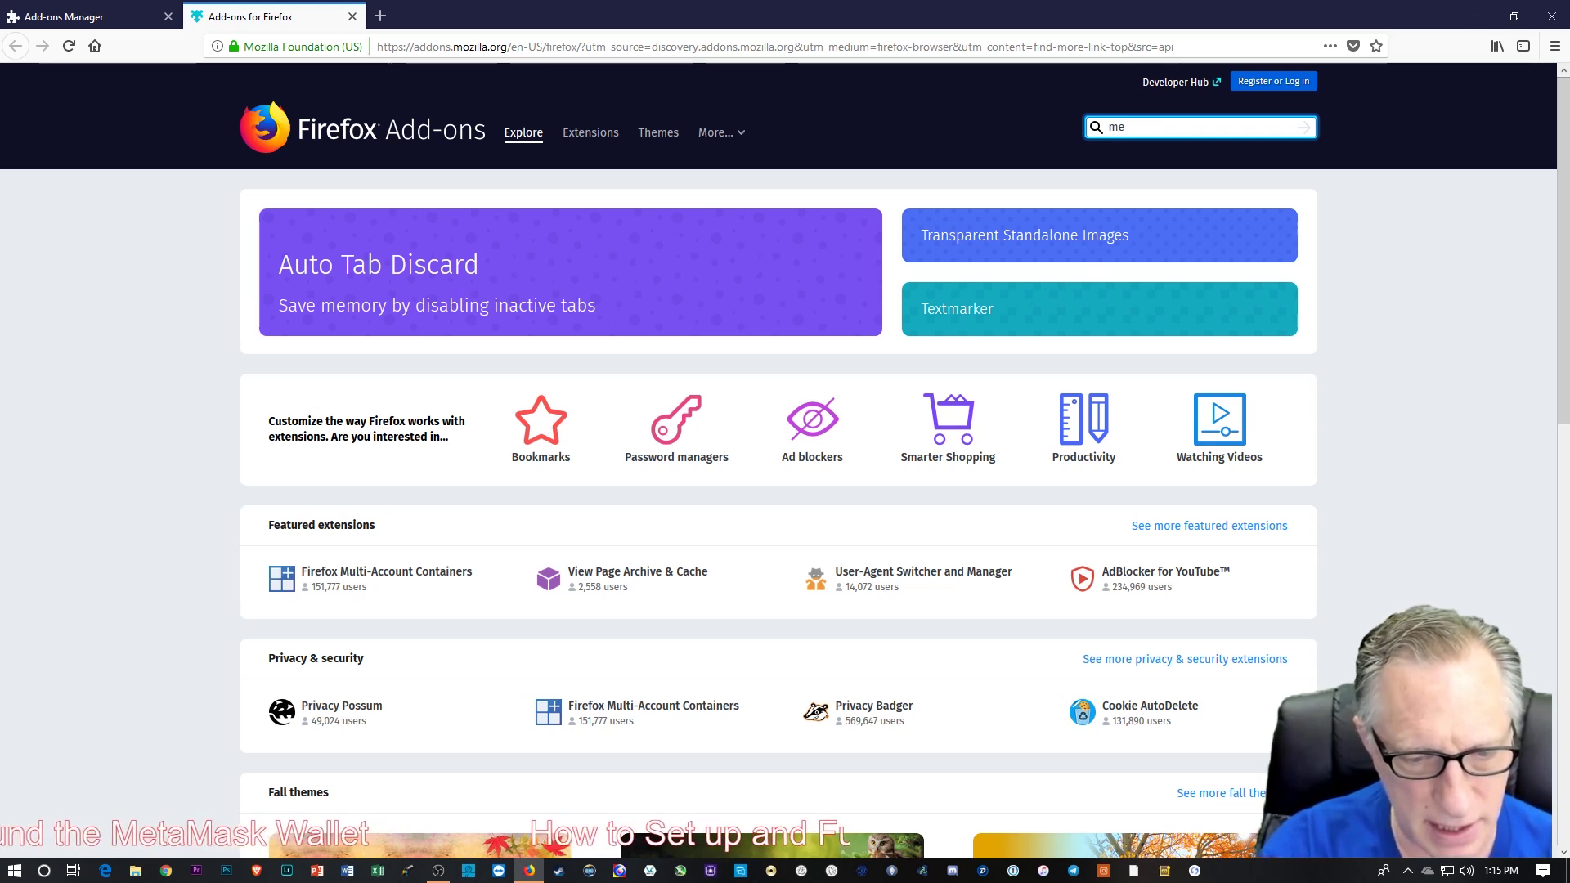
{"action": "type", "text": "ta"}
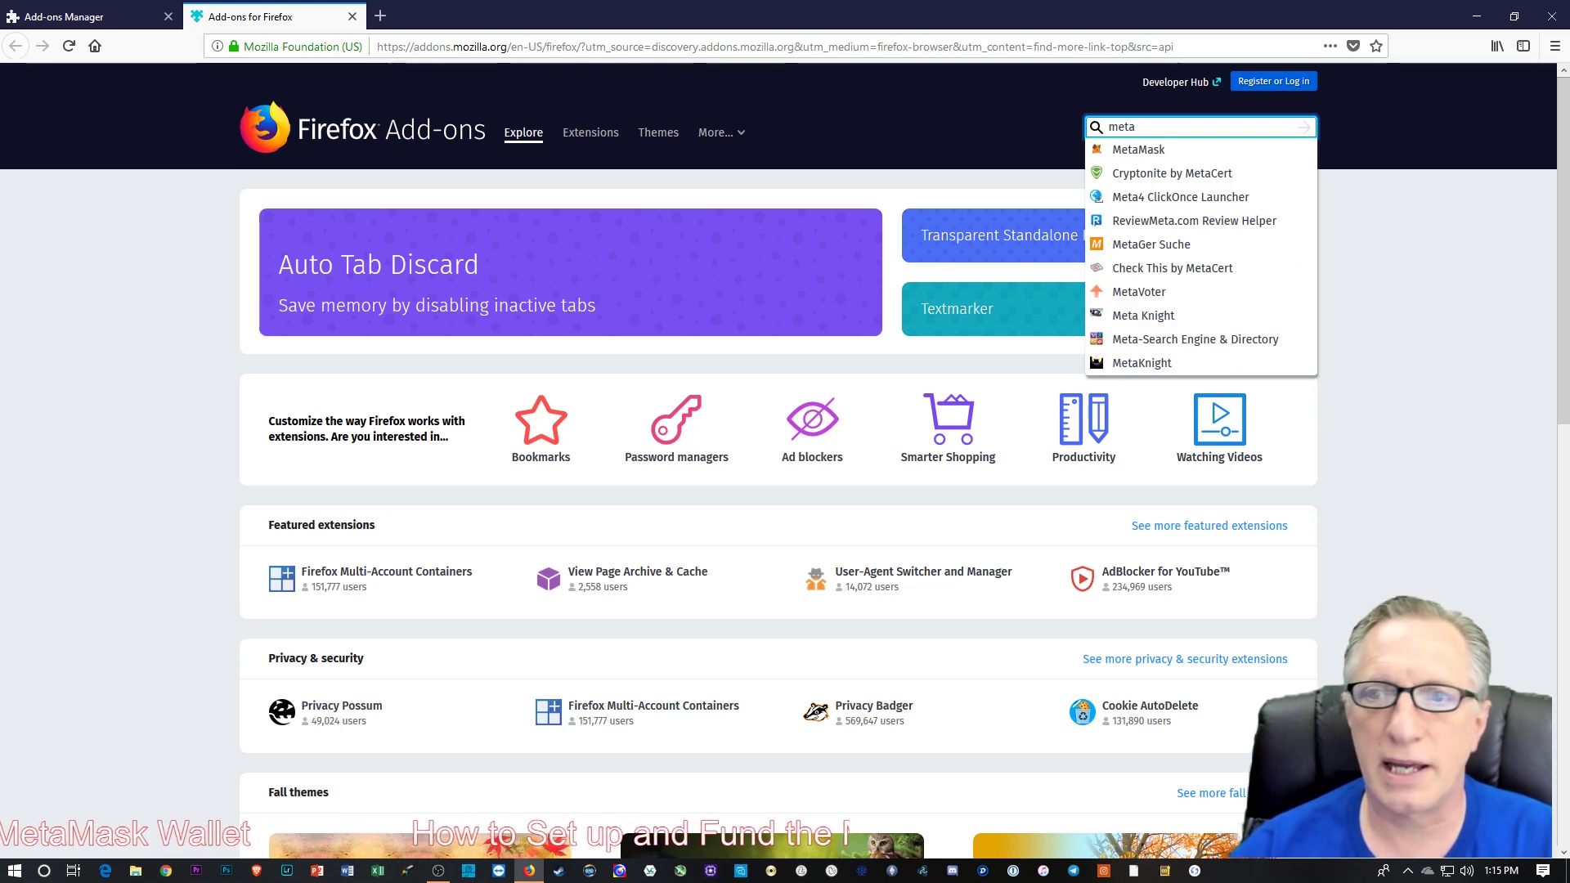
{"action": "left_click", "coordinate": [1153, 153]}
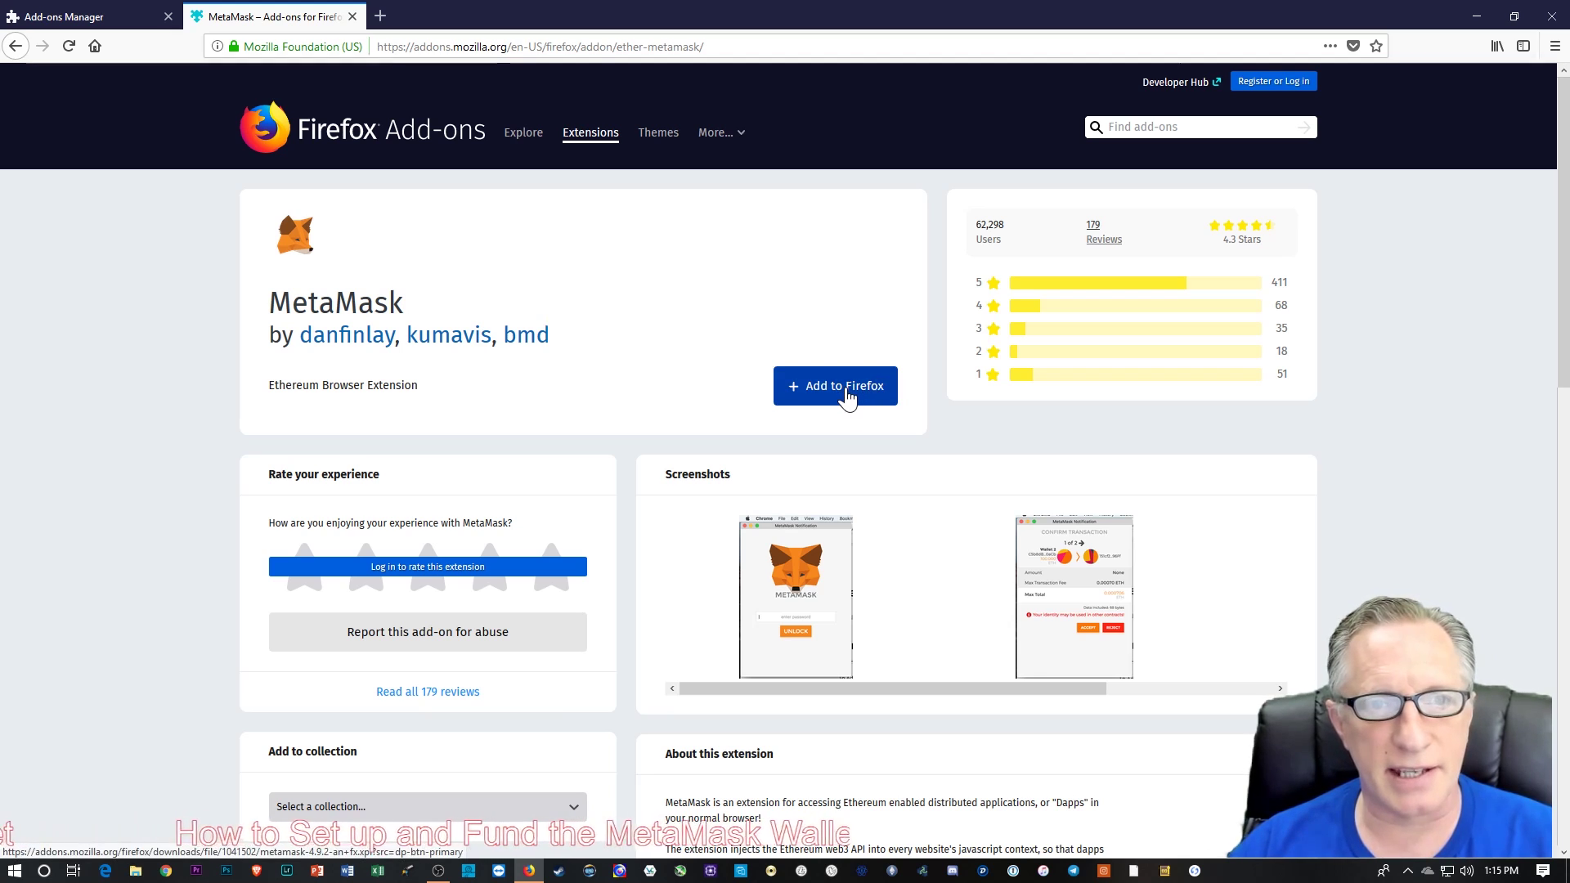
{"action": "left_click", "coordinate": [847, 397]}
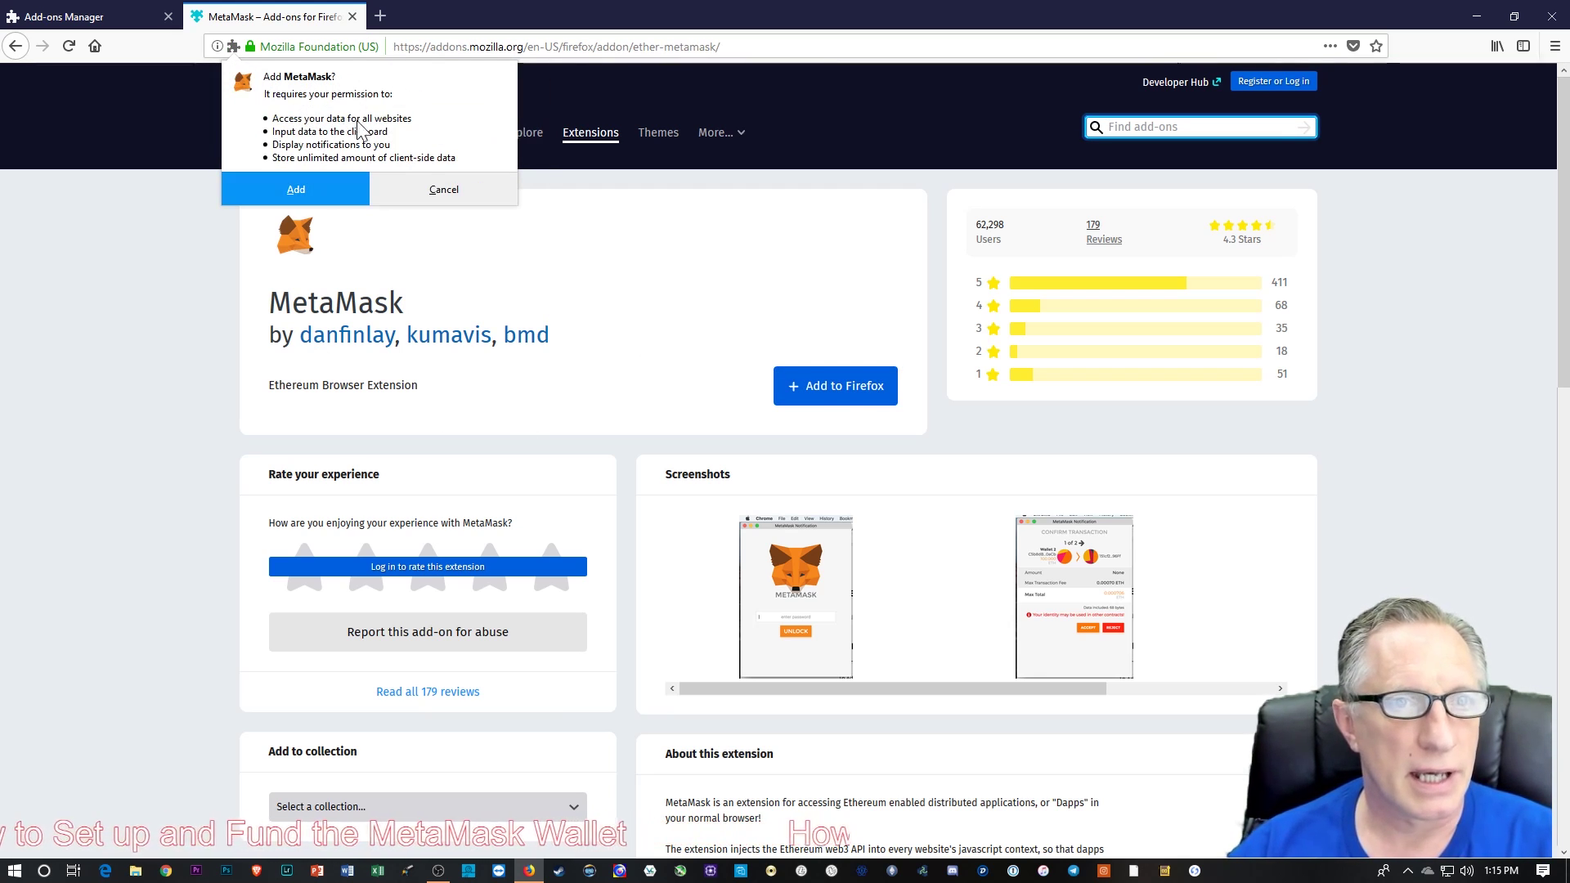
{"action": "left_click", "coordinate": [296, 191]}
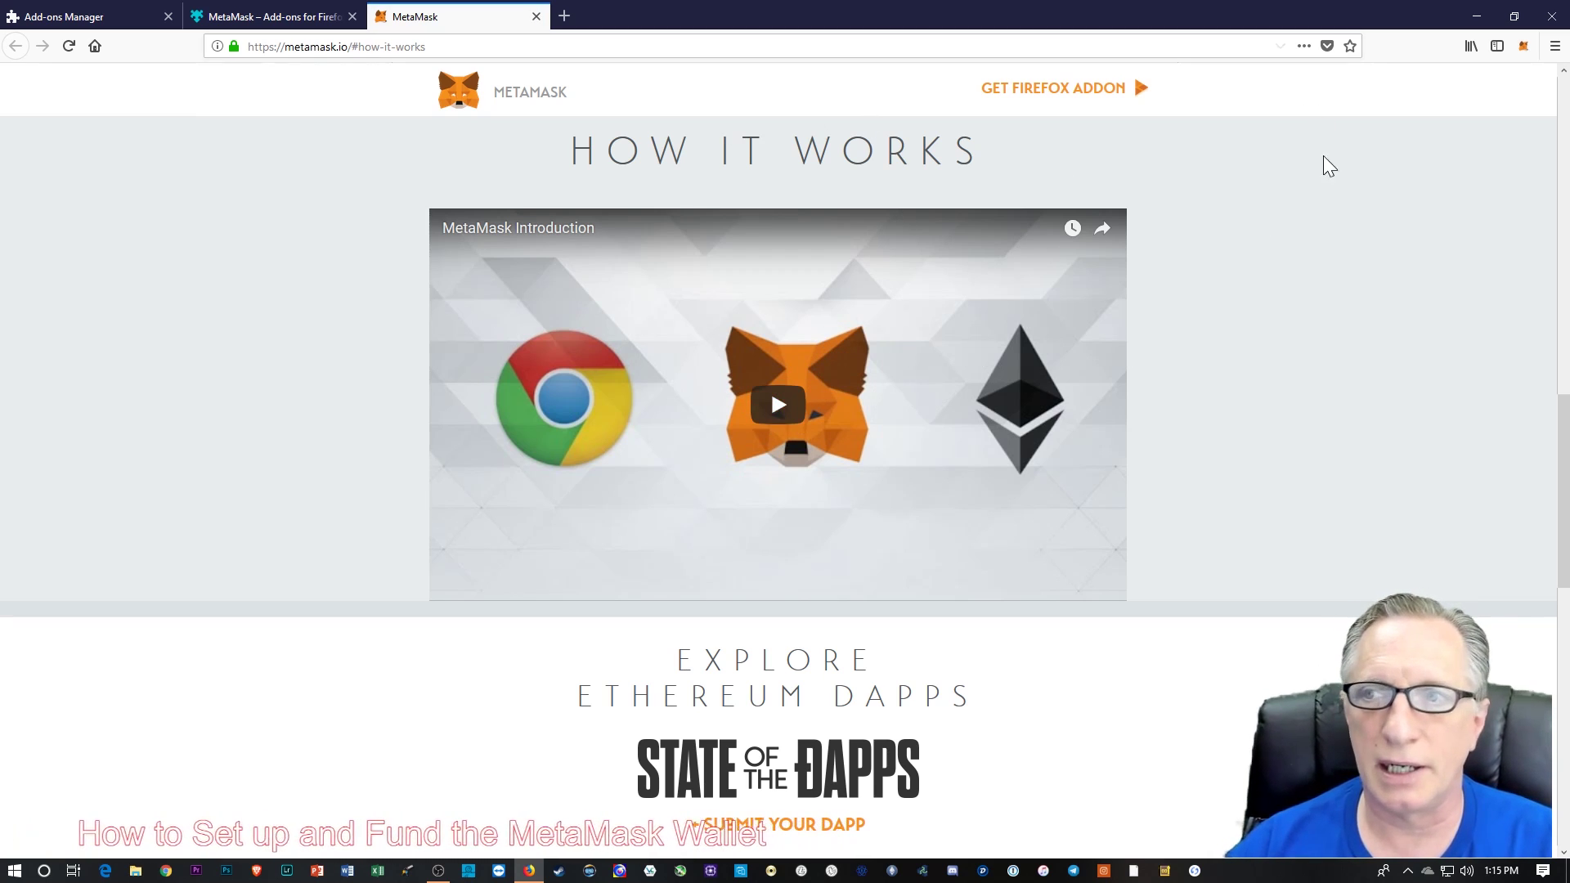
- Start the new MetaMask beta from the installed extension and create the wallet with a new, confirmed password
{"action": "left_click", "coordinate": [1523, 47]}
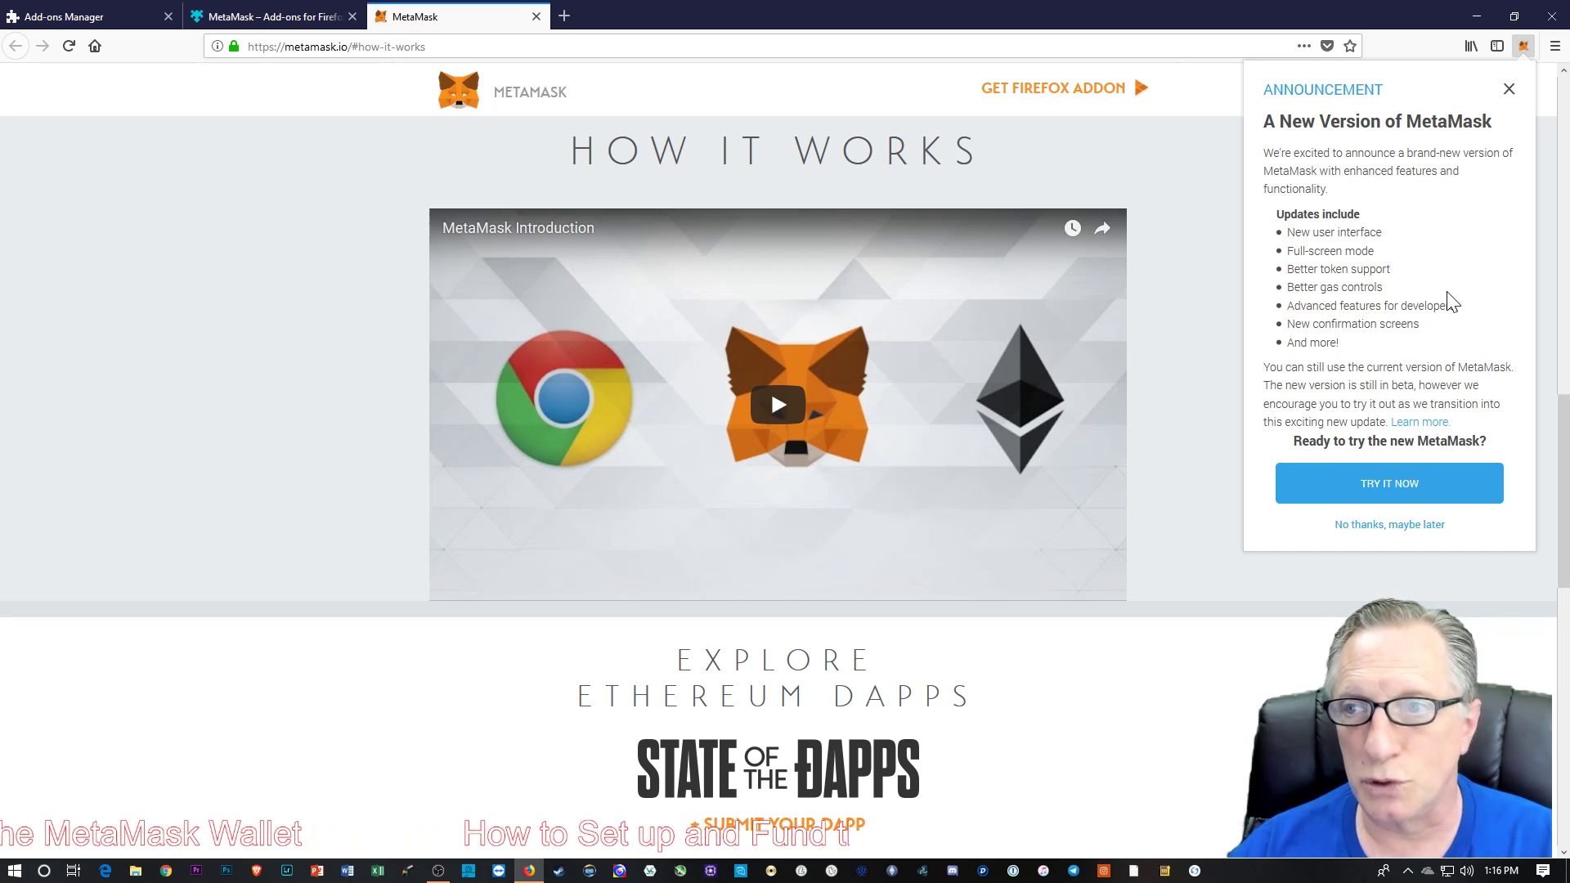
{"action": "left_click", "coordinate": [1397, 500]}
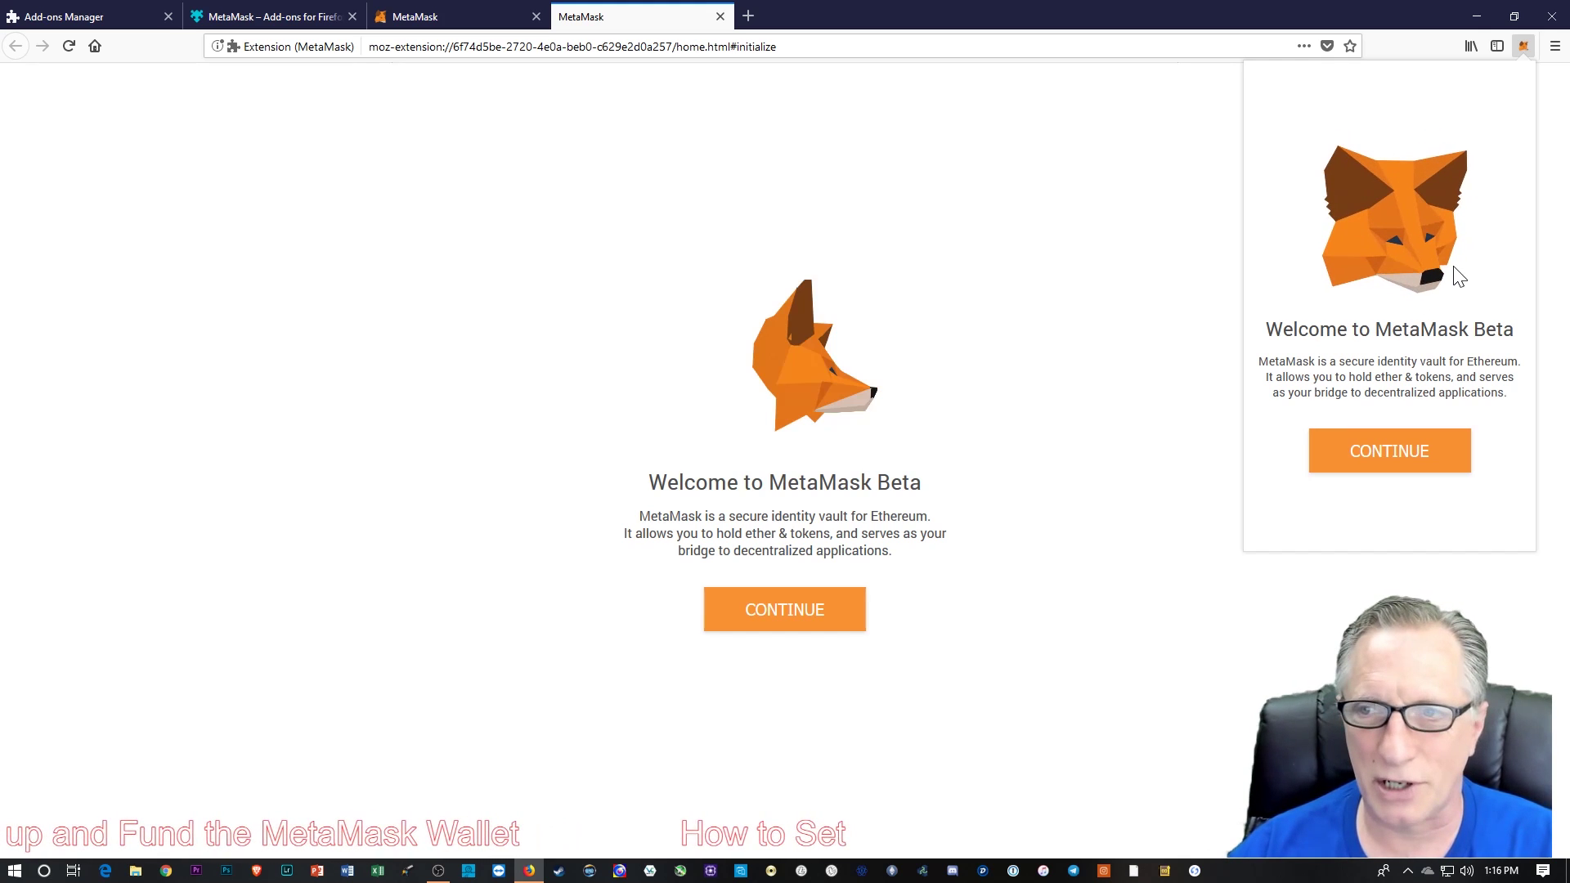
{"action": "left_click", "coordinate": [1393, 460]}
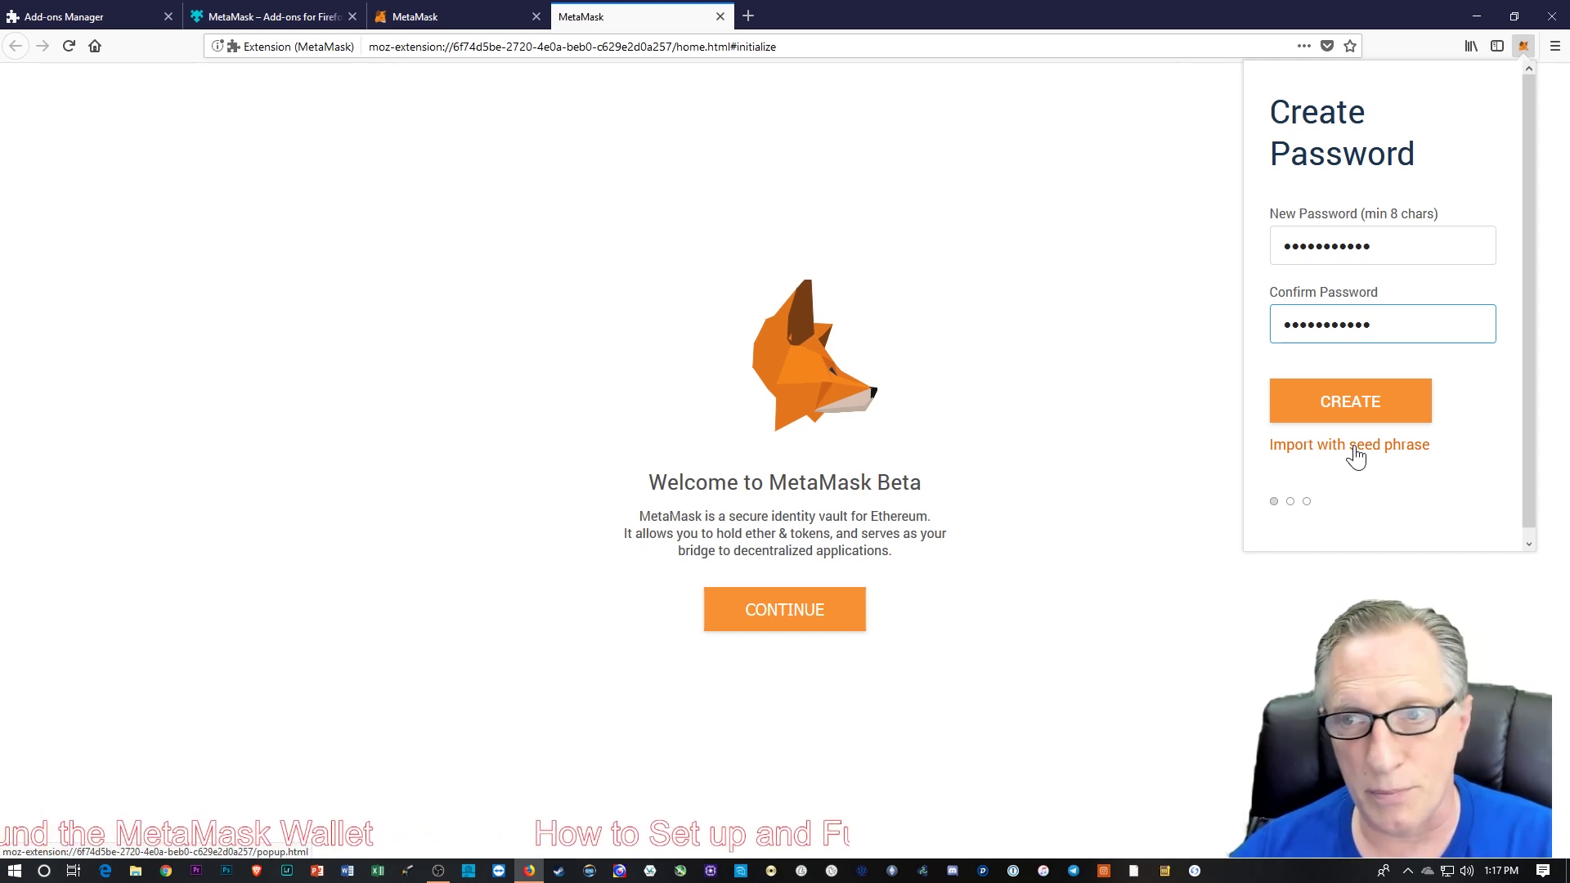
{"action": "left_click", "coordinate": [1377, 415]}
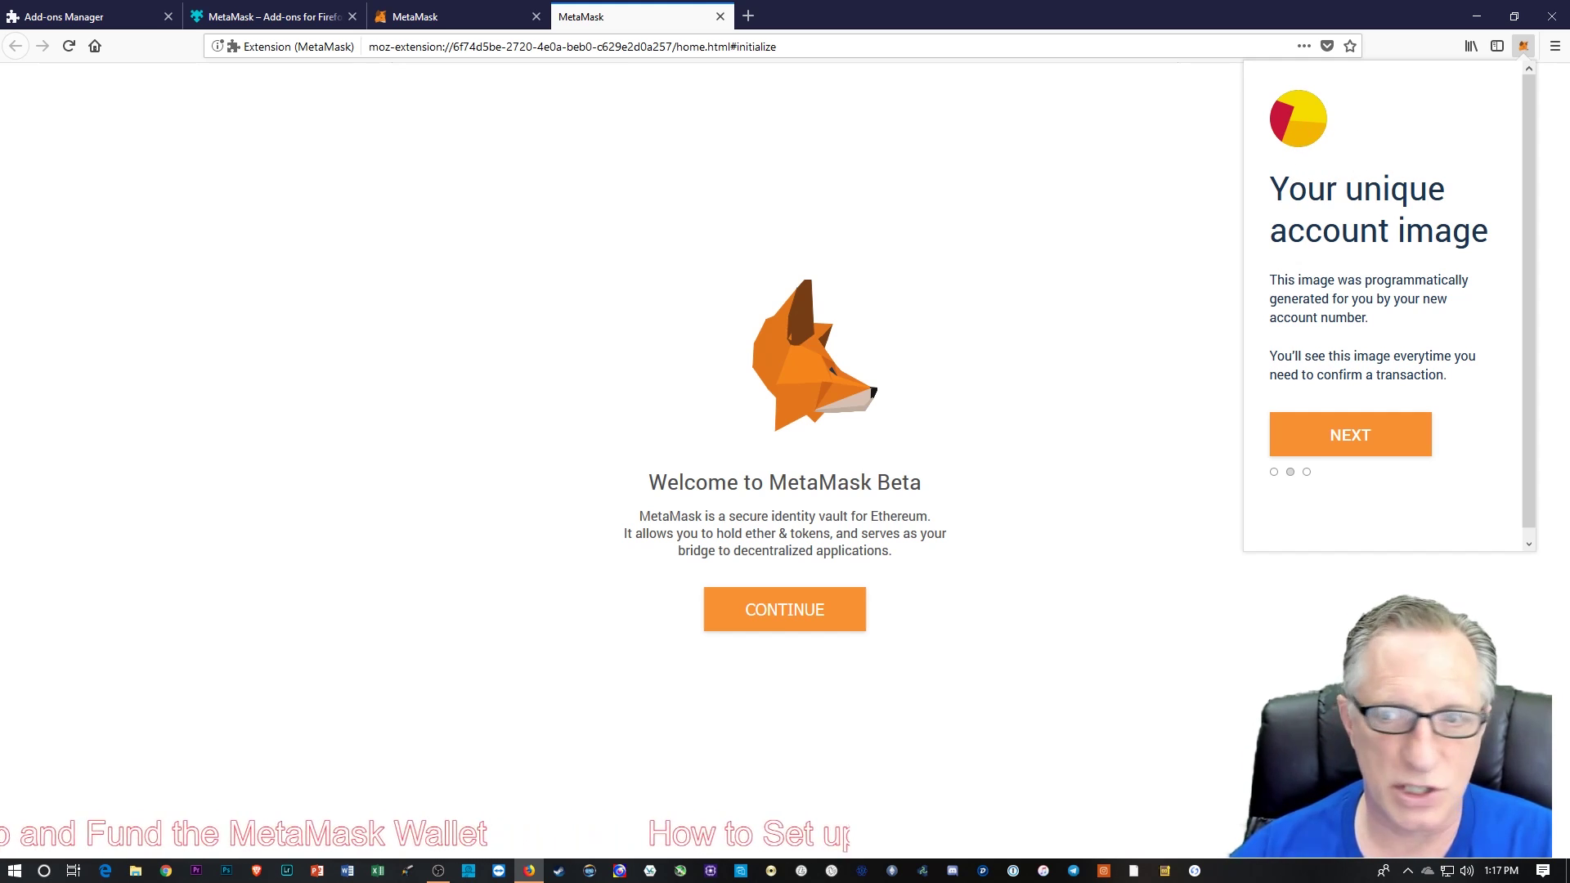
- Continue past the unique account image and accept the Terms of Use, Privacy Notice and Phishing Warning
{"action": "left_click", "coordinate": [1355, 442]}
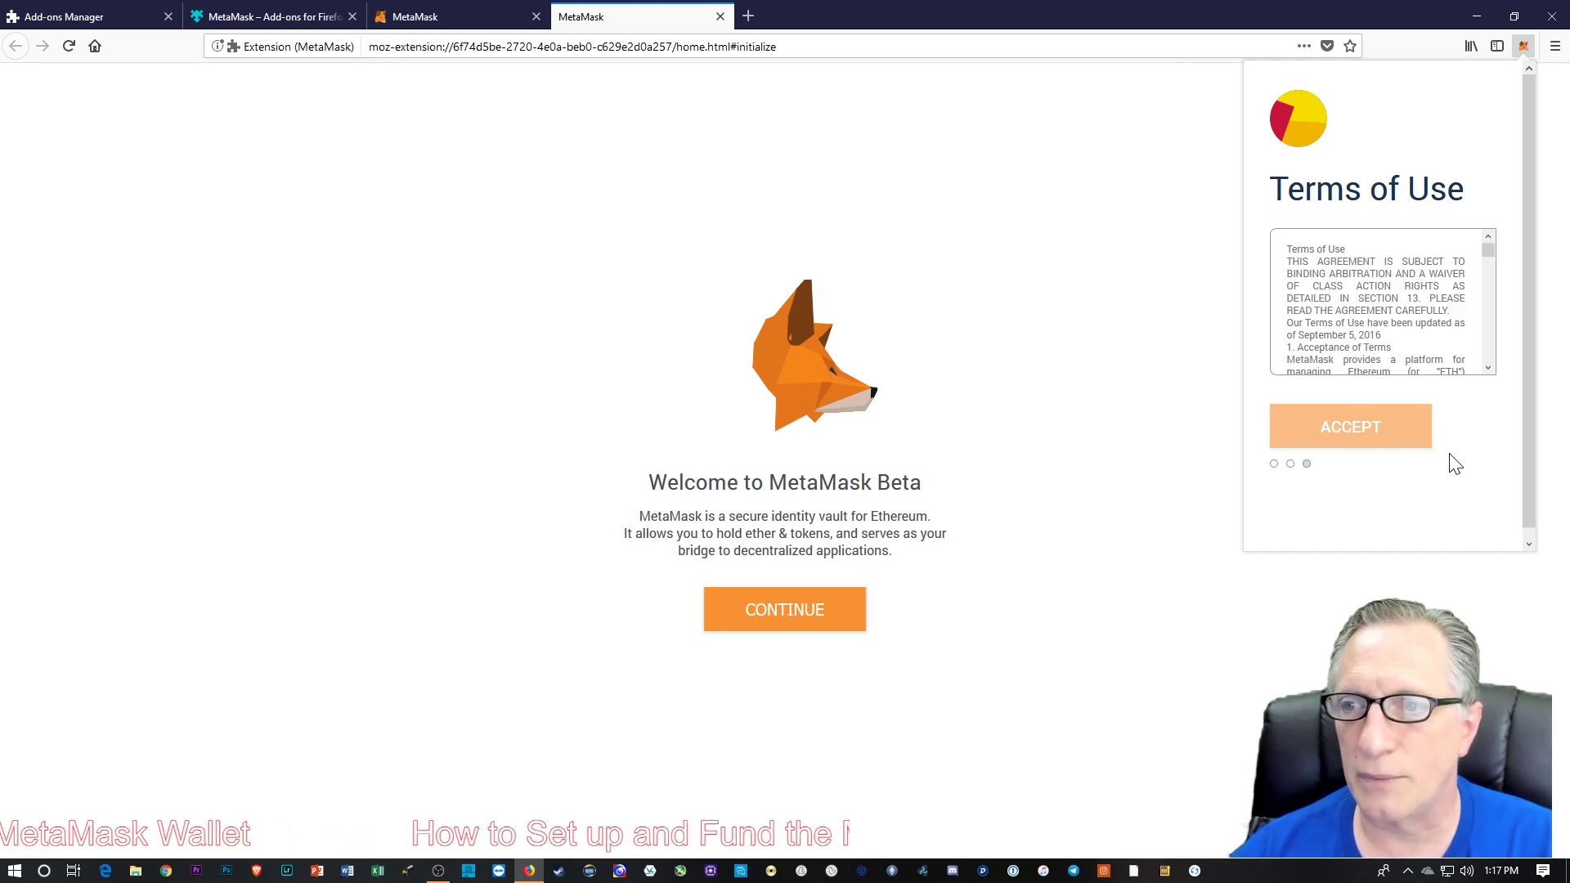
{"action": "left_click_drag", "start_coordinate": [1489, 252], "coordinate": [1493, 370]}
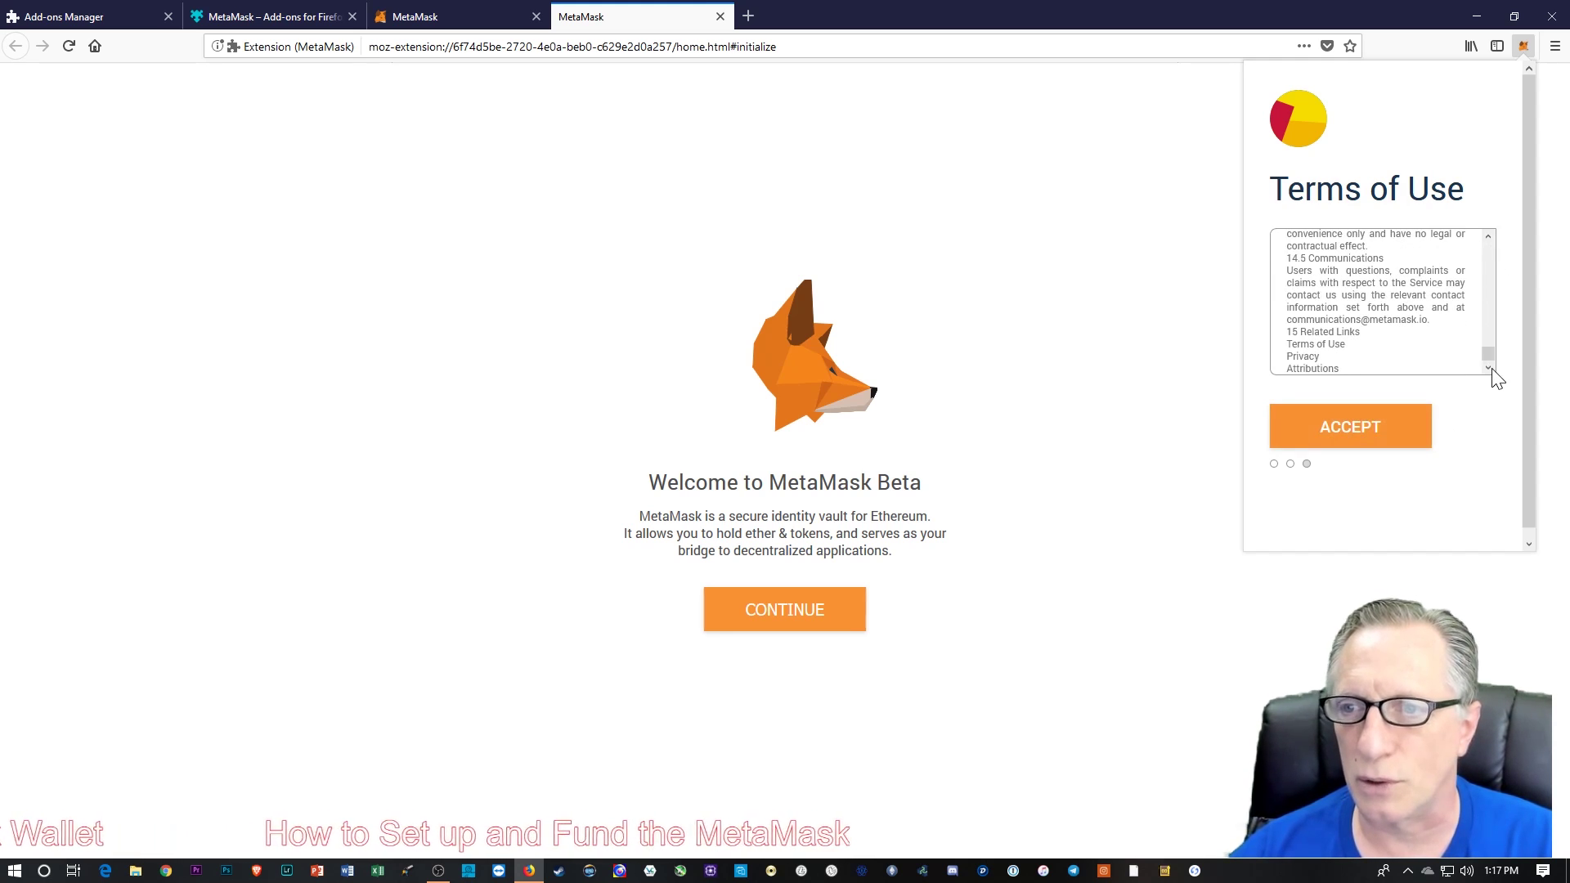
{"action": "left_click", "coordinate": [1336, 436]}
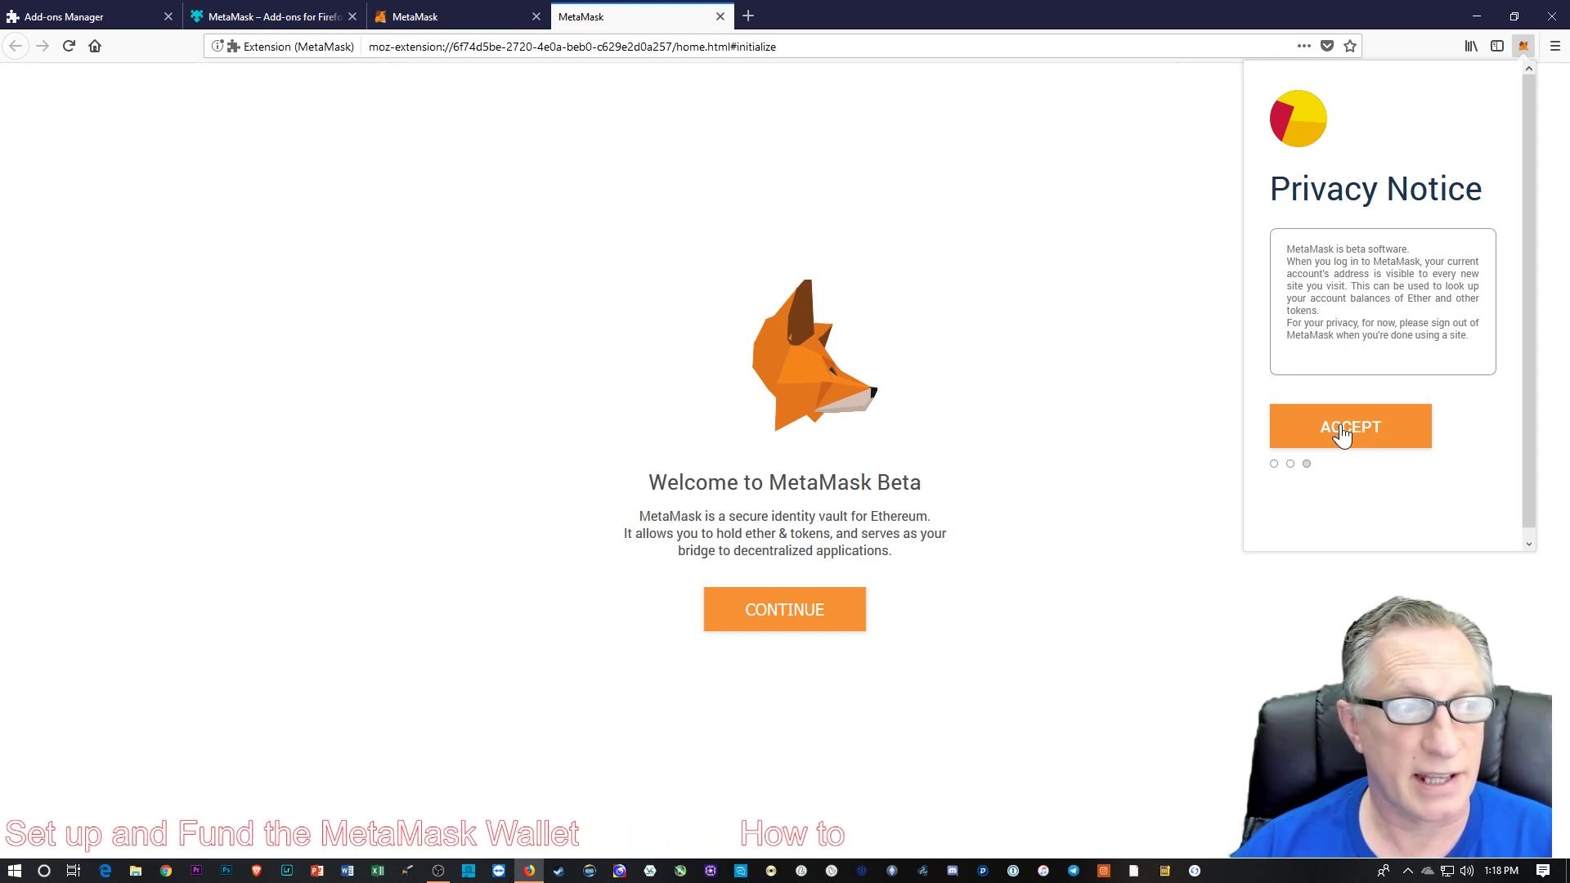
{"action": "left_click", "coordinate": [1360, 441]}
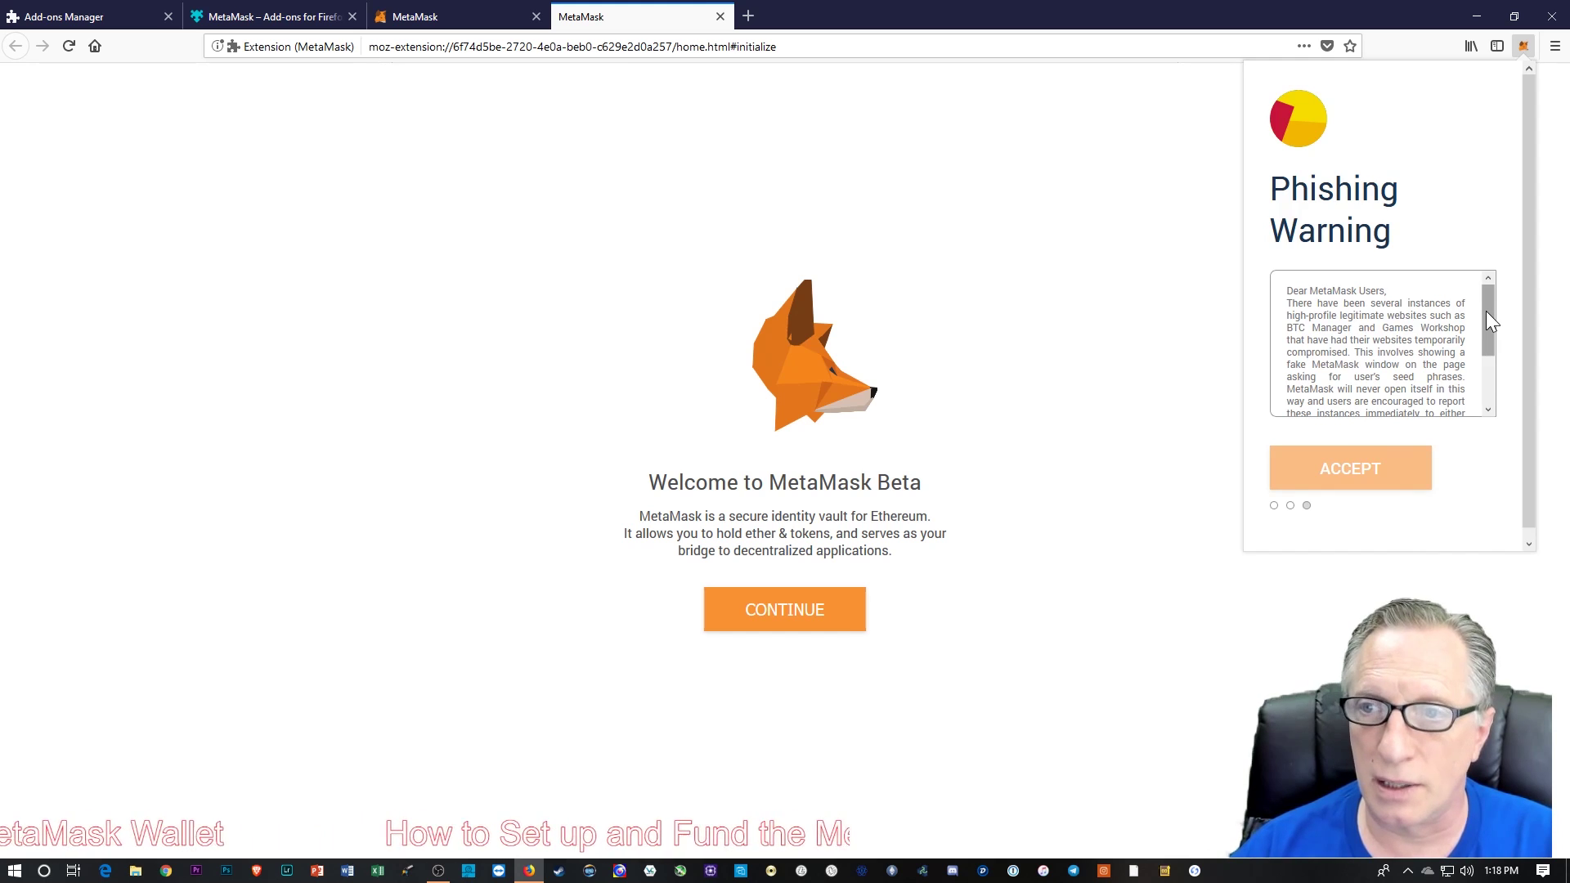
{"action": "left_click_drag", "start_coordinate": [1487, 312], "coordinate": [1488, 392]}
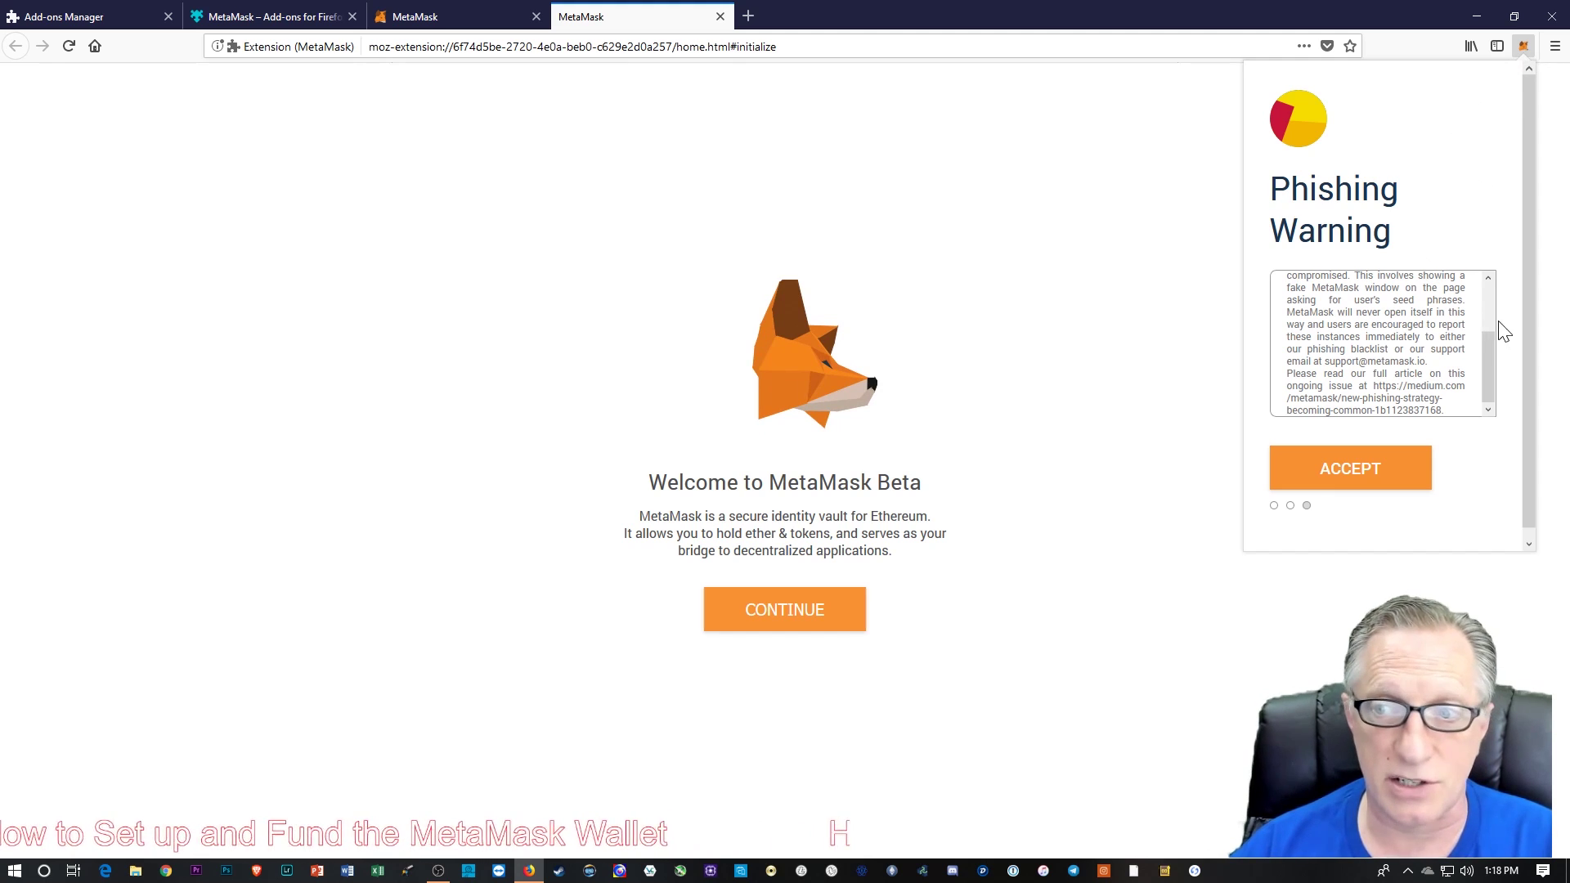
{"action": "left_click", "coordinate": [1351, 469]}
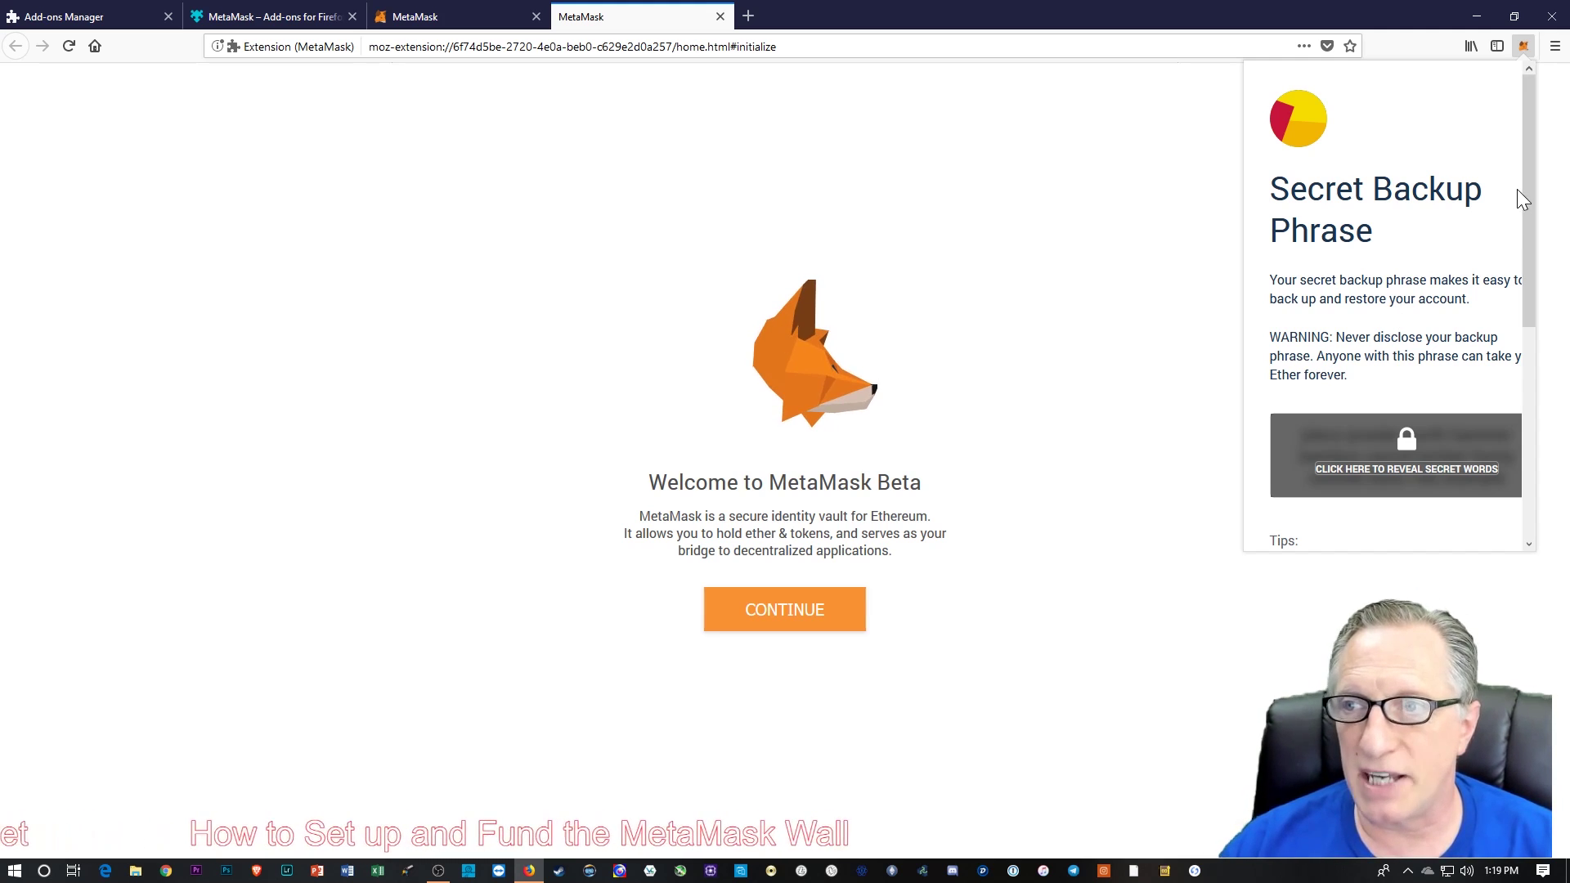
- Reveal the wallet's secret backup phrase, read through the storage tips and proceed to the phrase confirmation
{"action": "left_click_drag", "start_coordinate": [1527, 178], "coordinate": [1524, 198]}
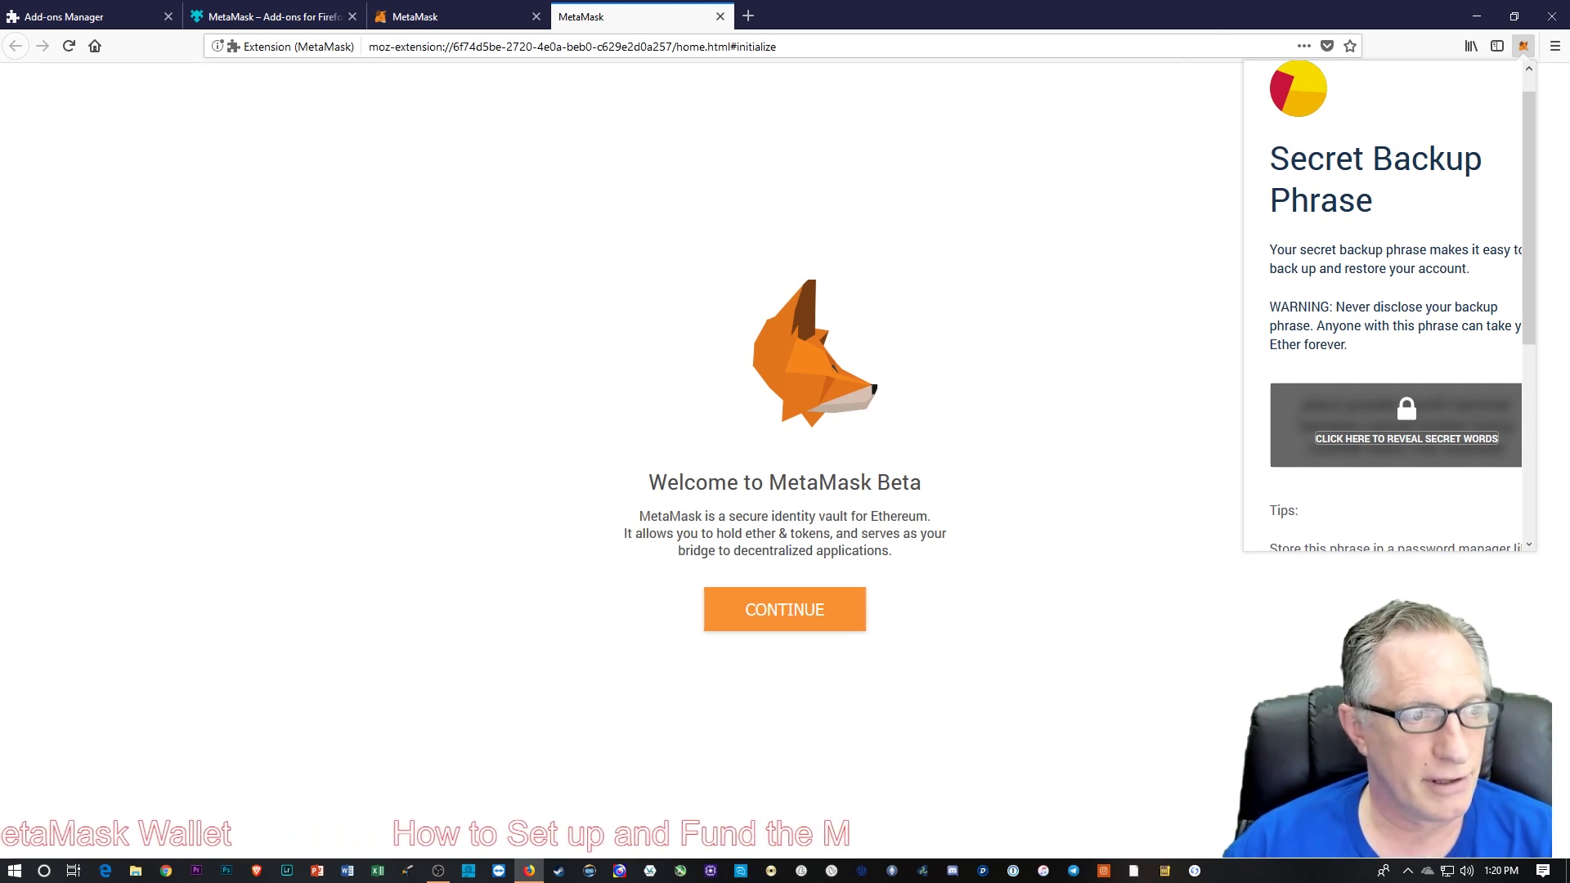
{"action": "triple_click", "coordinate": [1390, 326]}
{"action": "left_click_drag", "start_coordinate": [1529, 184], "coordinate": [1526, 233]}
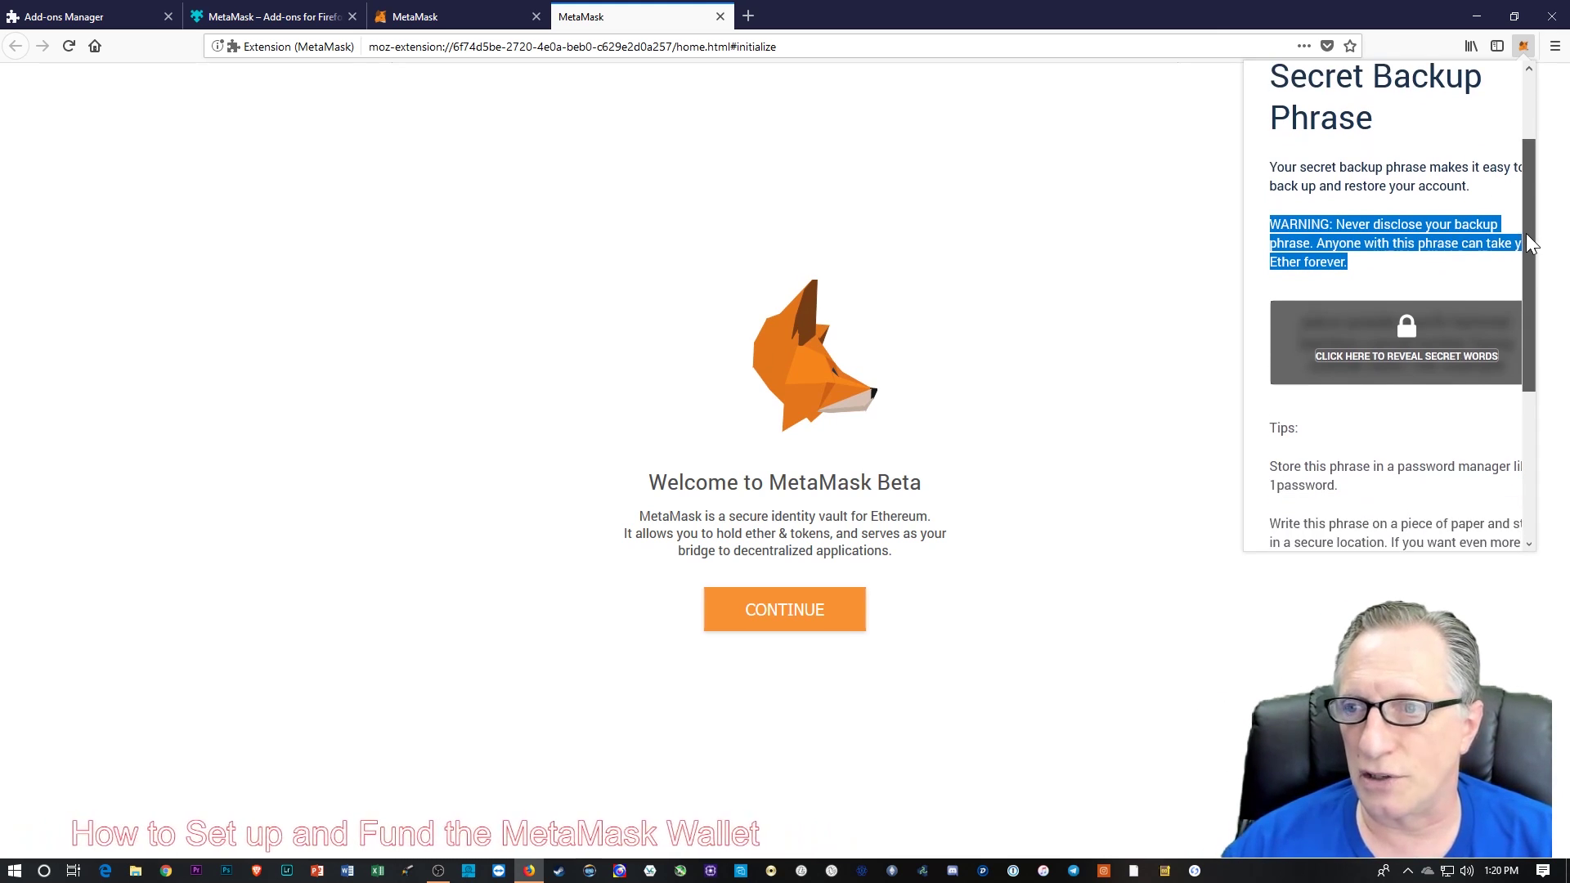
{"action": "left_click", "coordinate": [1407, 364]}
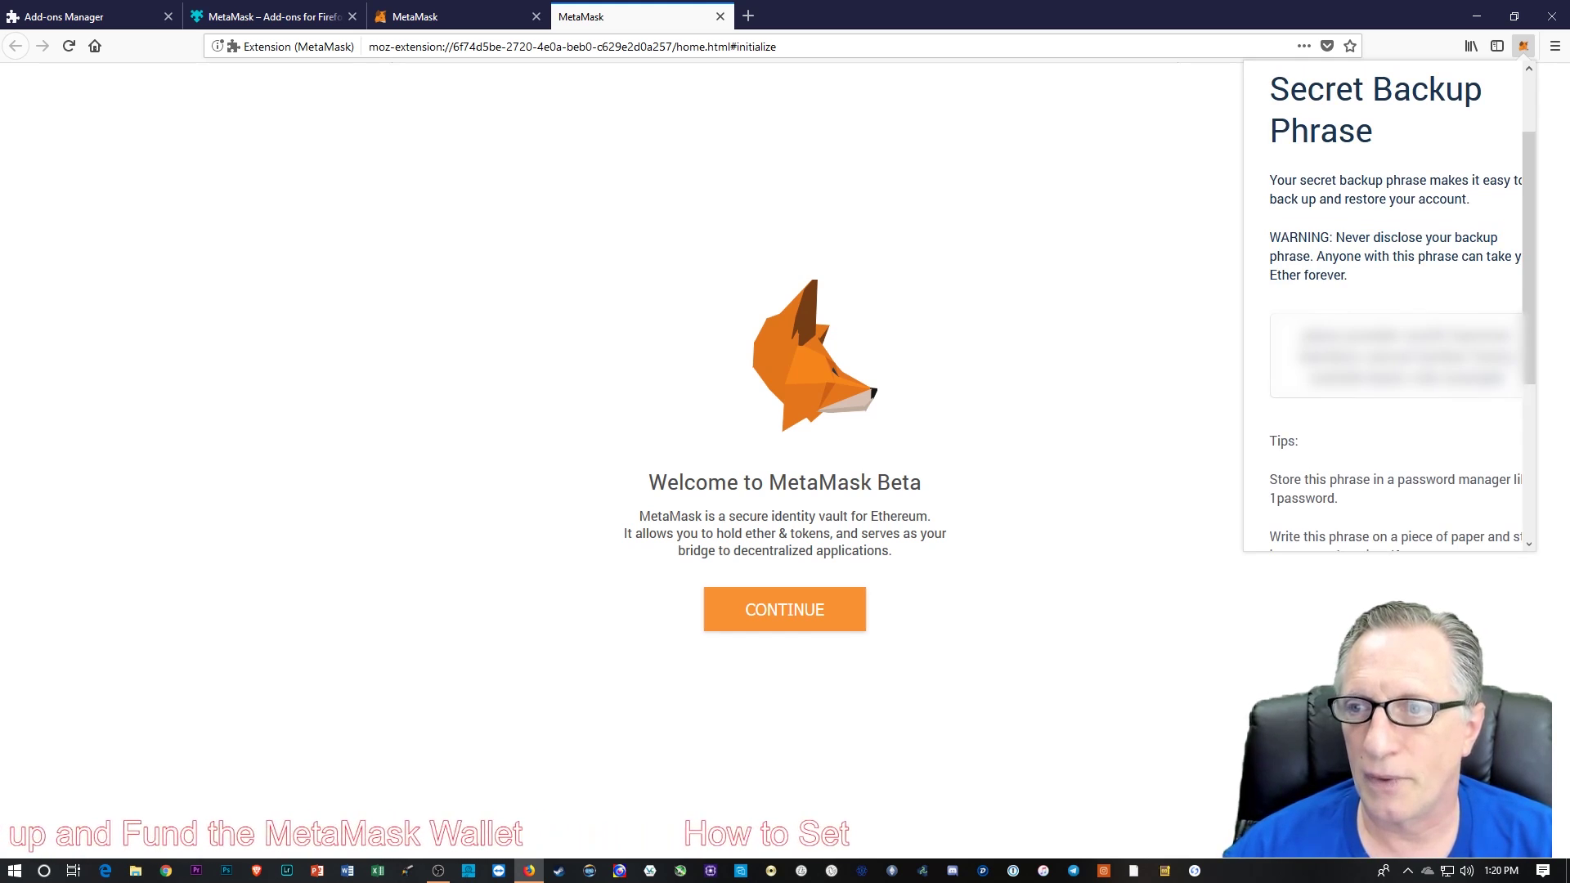
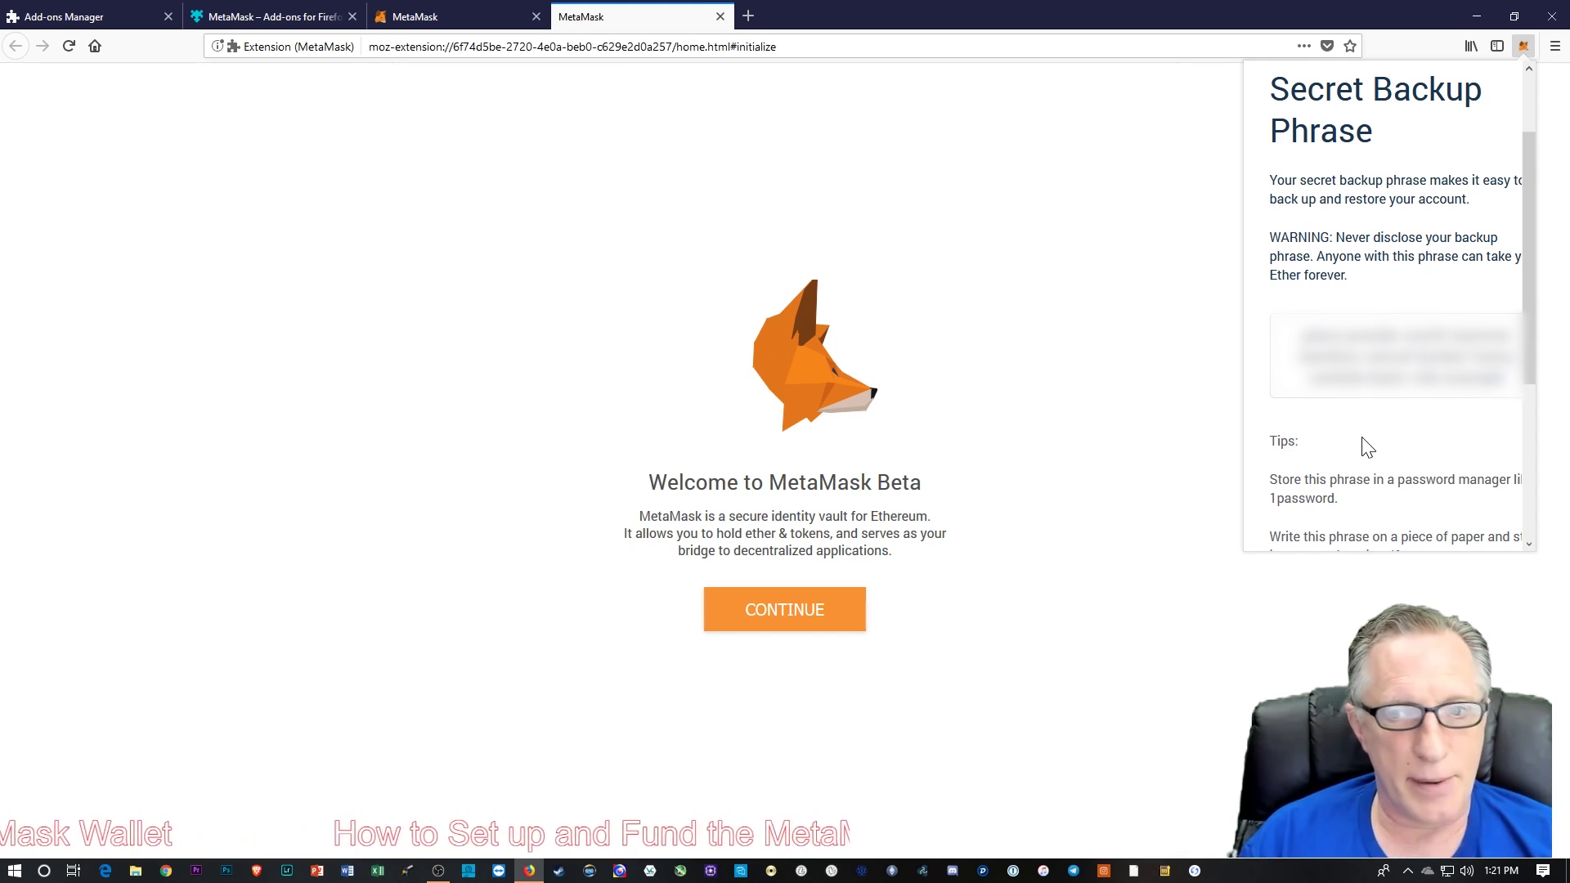
{"action": "scroll", "coordinate": [1367, 425], "scroll_direction": "down", "scroll_amount": 3}
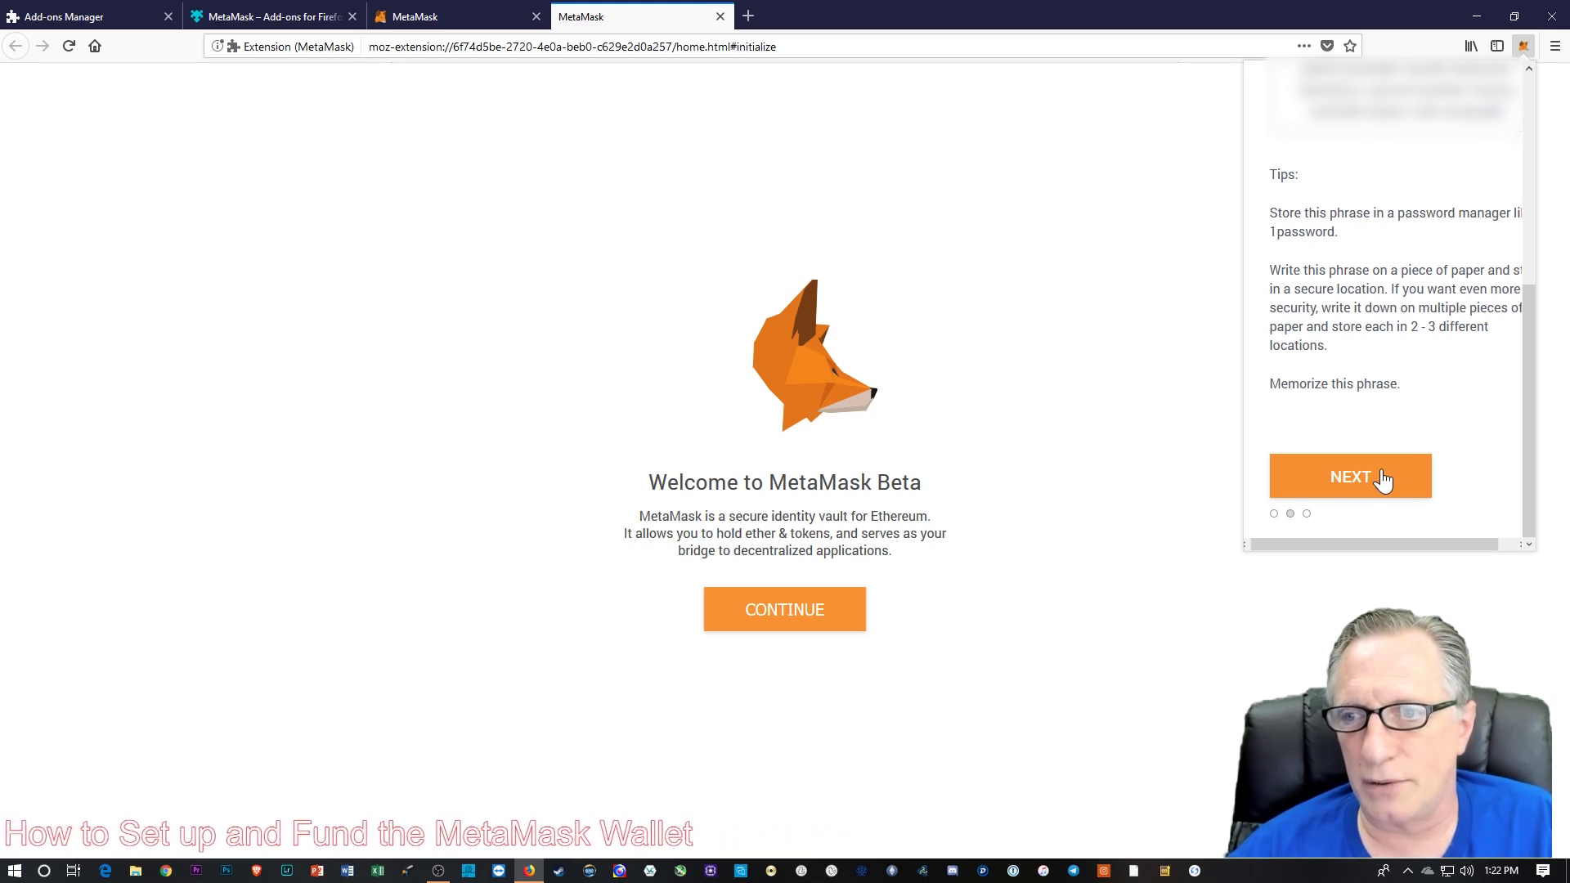
{"action": "left_click", "coordinate": [1347, 489]}
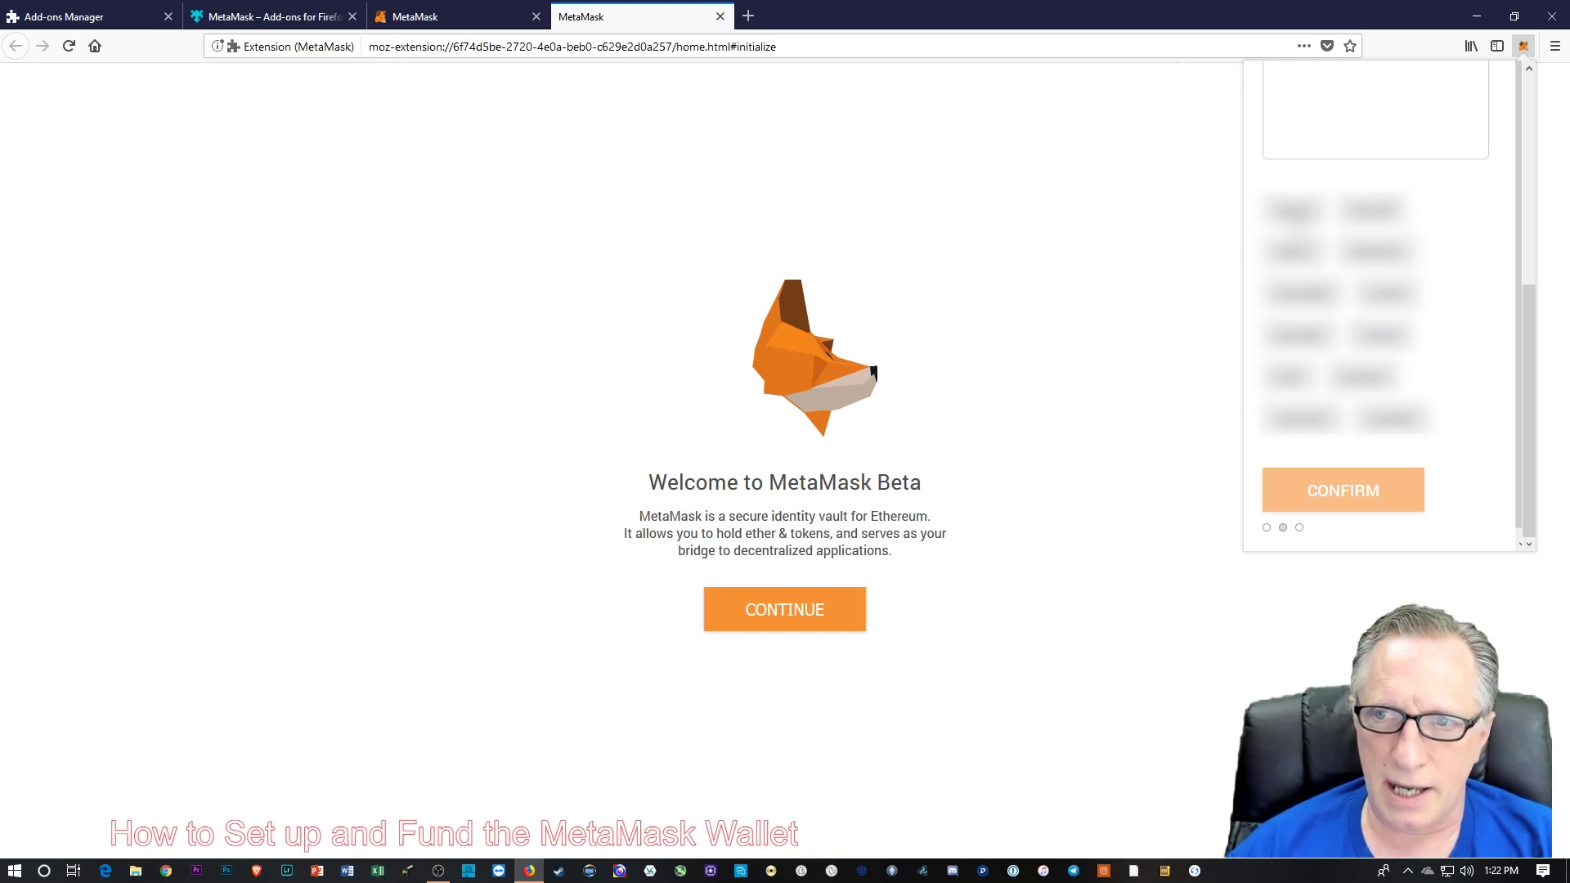
- Select all the secret backup phrase words in their correct order and confirm the phrase
{"action": "left_click", "coordinate": [1294, 210]}
{"action": "left_click", "coordinate": [1377, 252]}
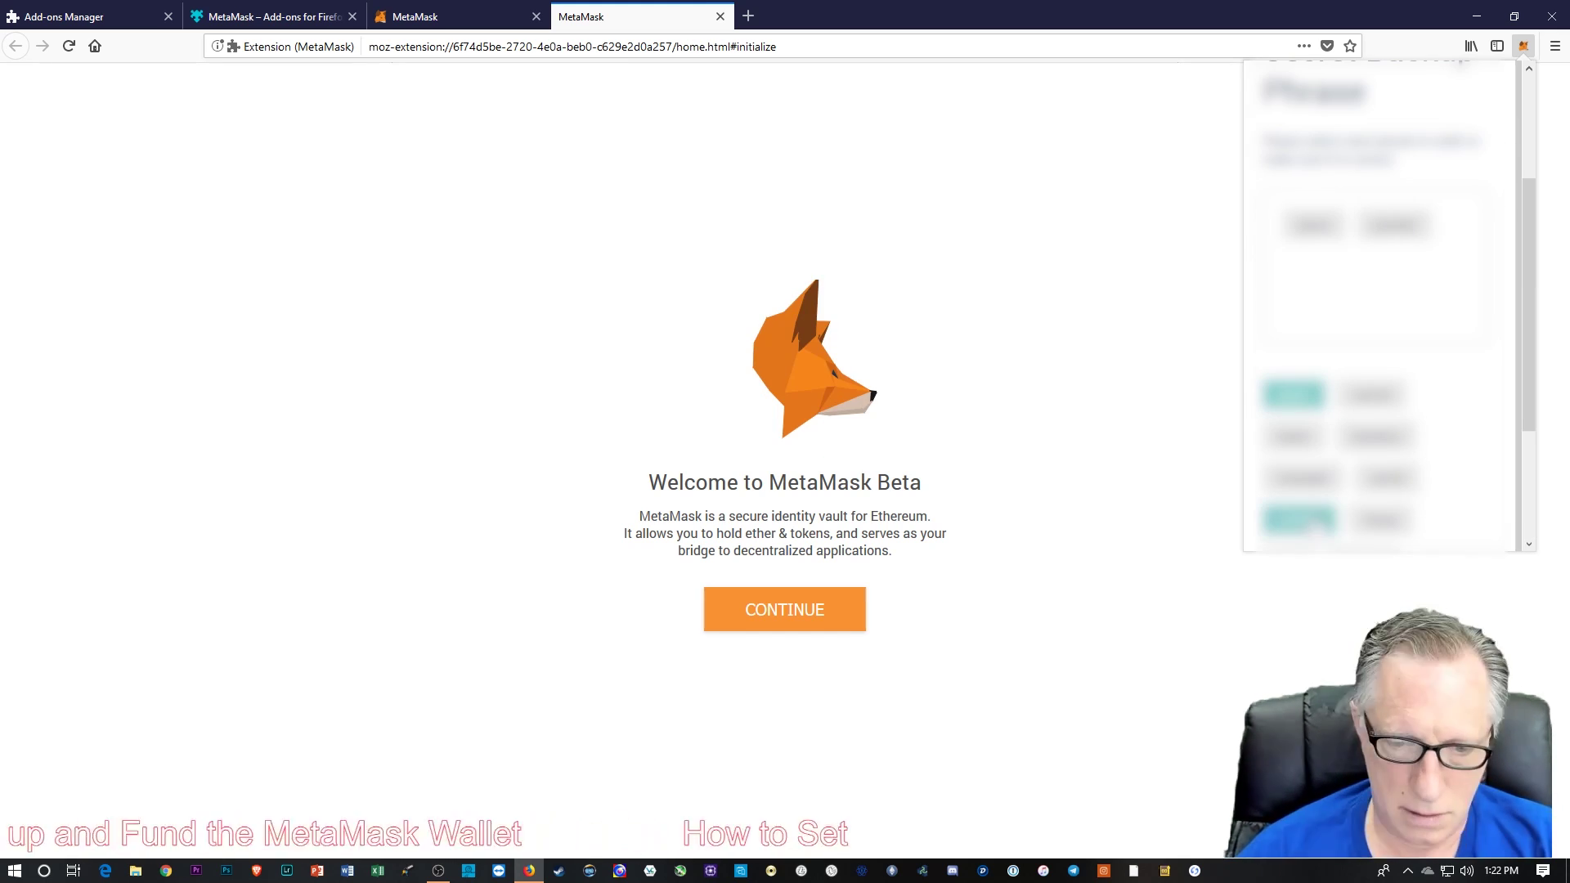
{"action": "left_click", "coordinate": [1388, 293]}
{"action": "left_click", "coordinate": [1300, 335]}
{"action": "left_click", "coordinate": [1302, 419]}
{"action": "left_click", "coordinate": [1380, 440]}
{"action": "left_click", "coordinate": [1362, 482]}
{"action": "left_click", "coordinate": [1371, 315]}
{"action": "left_click", "coordinate": [1292, 357]}
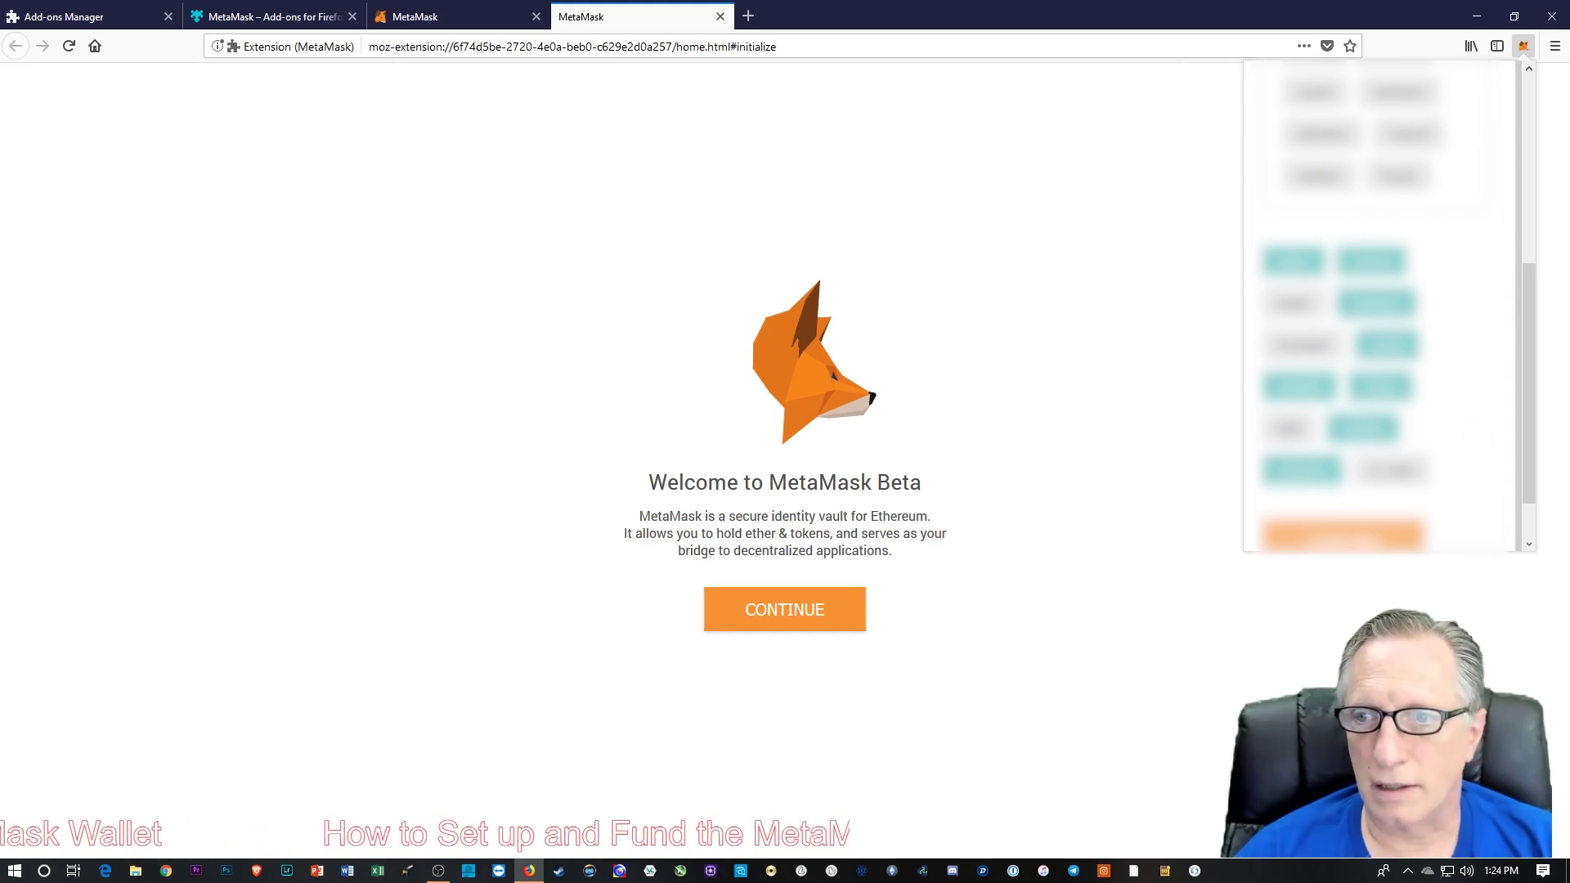
{"action": "left_click", "coordinate": [1301, 398]}
{"action": "left_click", "coordinate": [1288, 482]}
{"action": "left_click", "coordinate": [1390, 523]}
{"action": "scroll", "coordinate": [1506, 452], "scroll_direction": "down", "scroll_amount": 3}
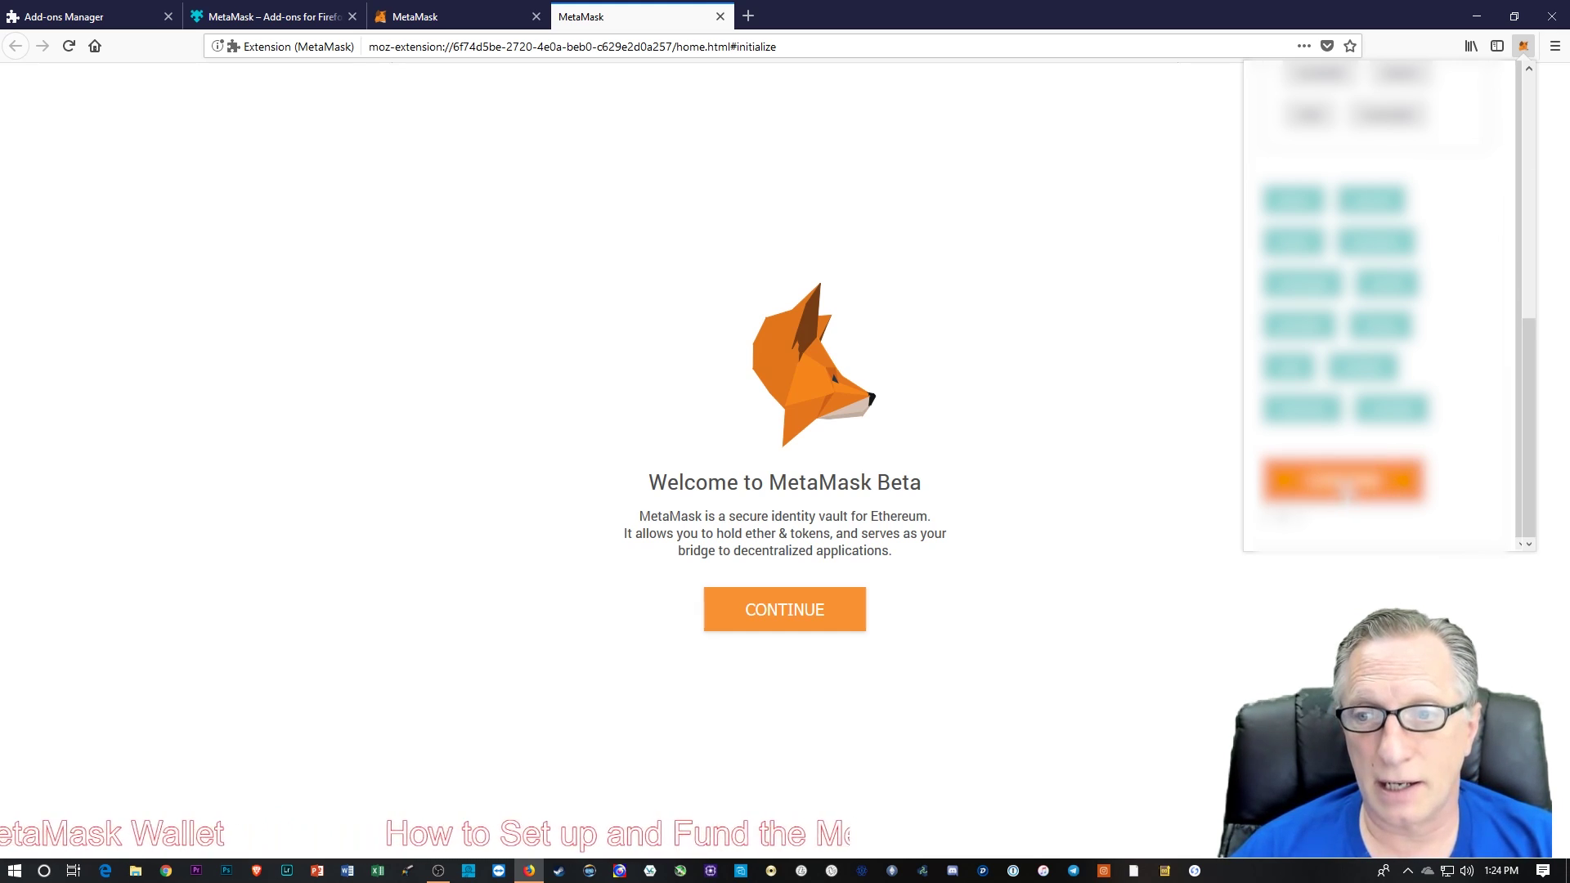
{"action": "left_click", "coordinate": [1345, 495]}
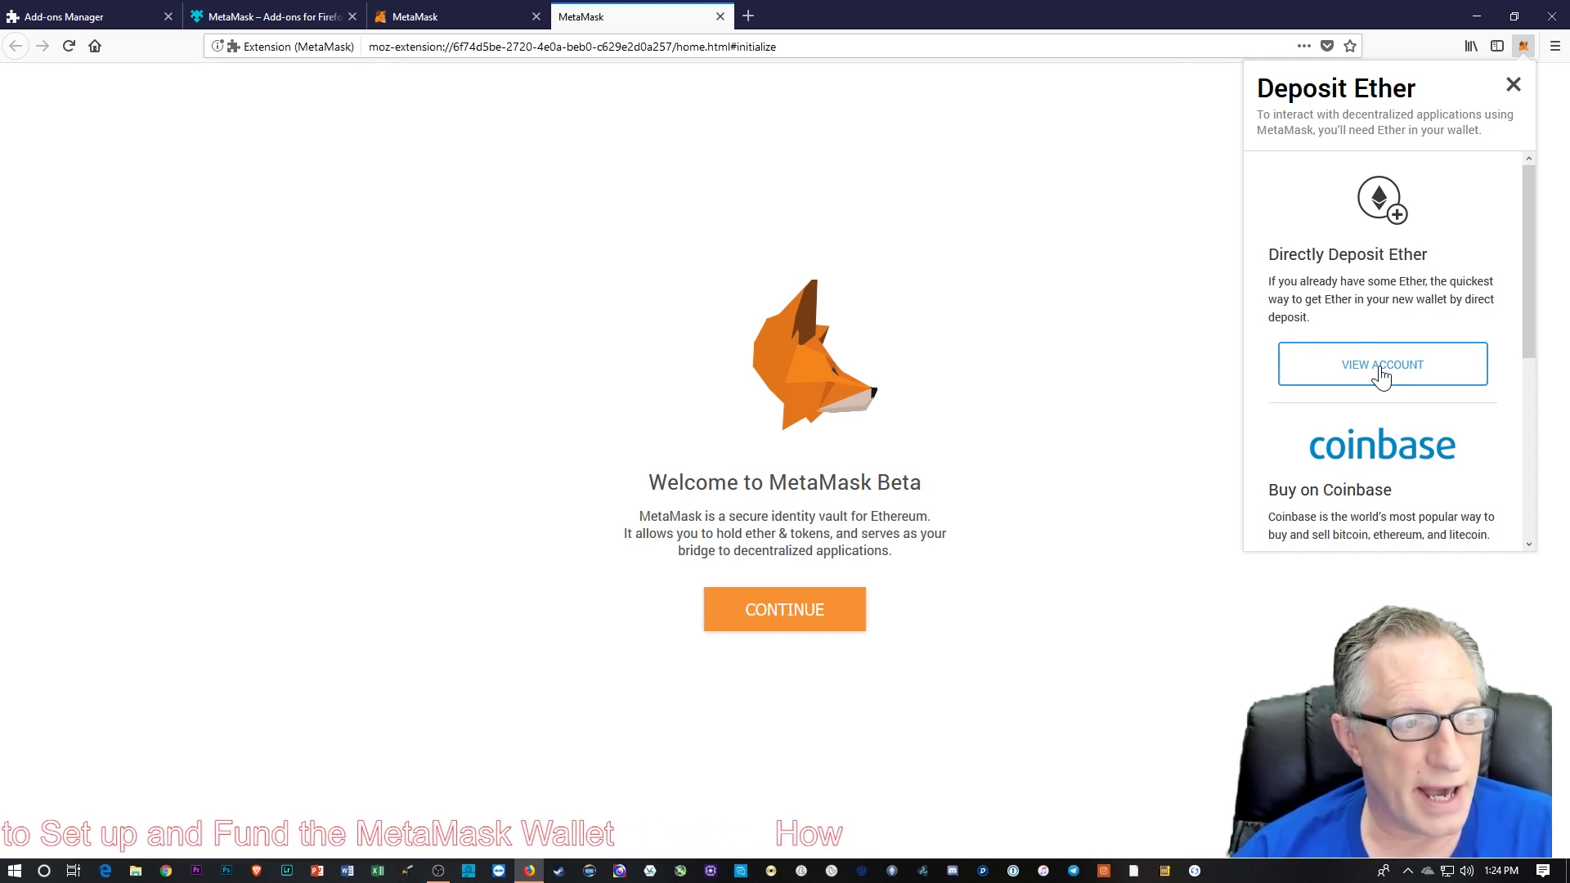
- Review the Deposit Ether options, view the Coinbase page for buying Ethereum, and close its purchase form
{"action": "scroll", "coordinate": [1537, 335], "scroll_direction": "down", "scroll_amount": 2}
{"action": "left_click_drag", "start_coordinate": [1542, 342], "coordinate": [1536, 404]}
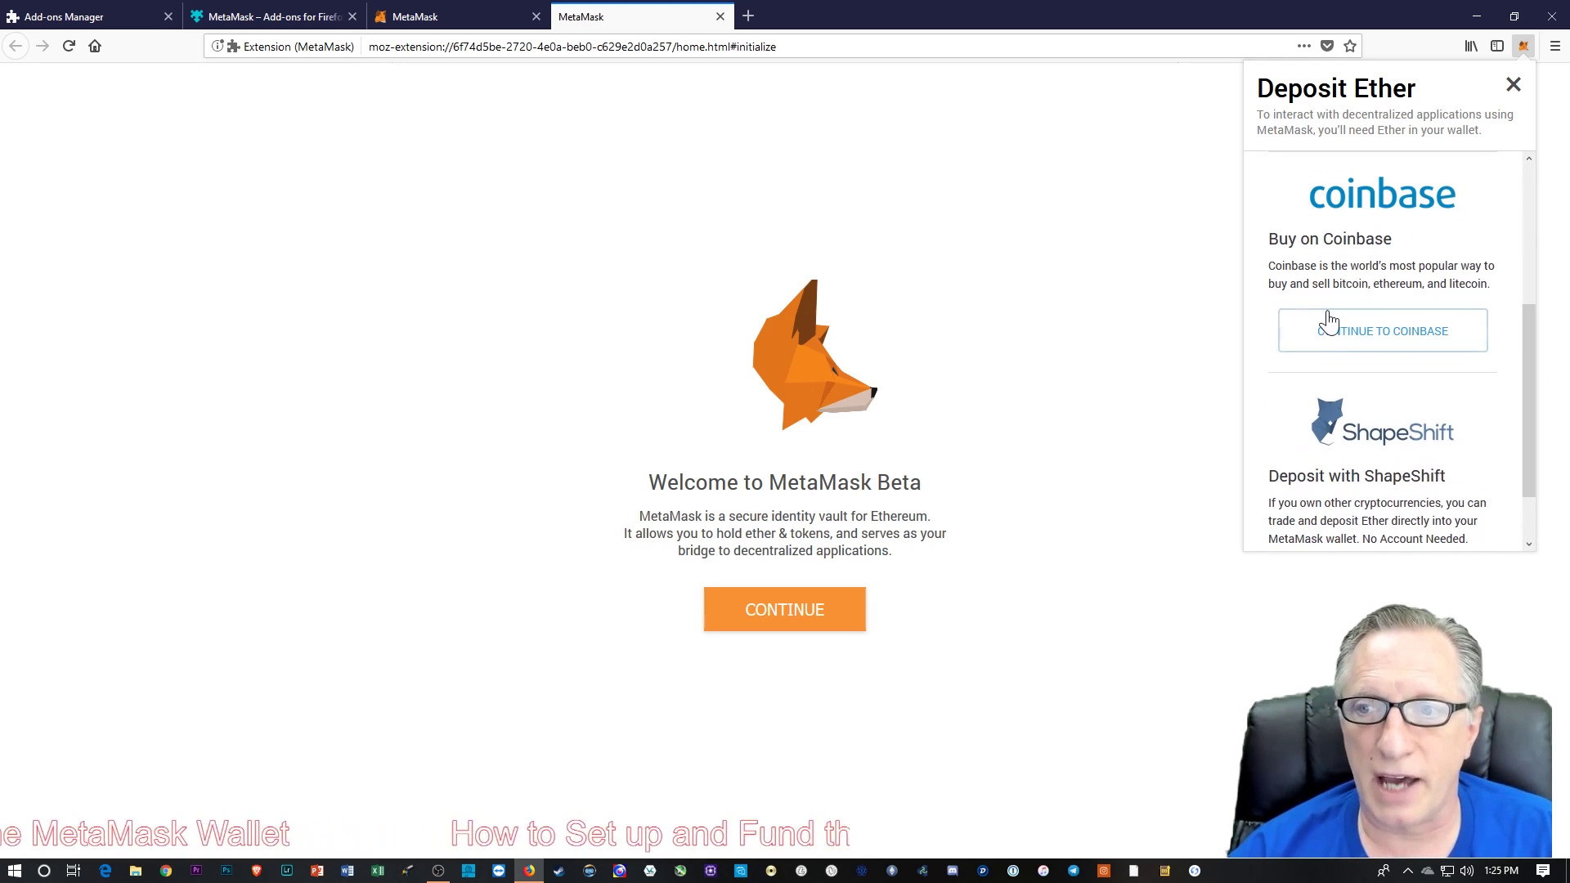
{"action": "left_click", "coordinate": [1395, 337]}
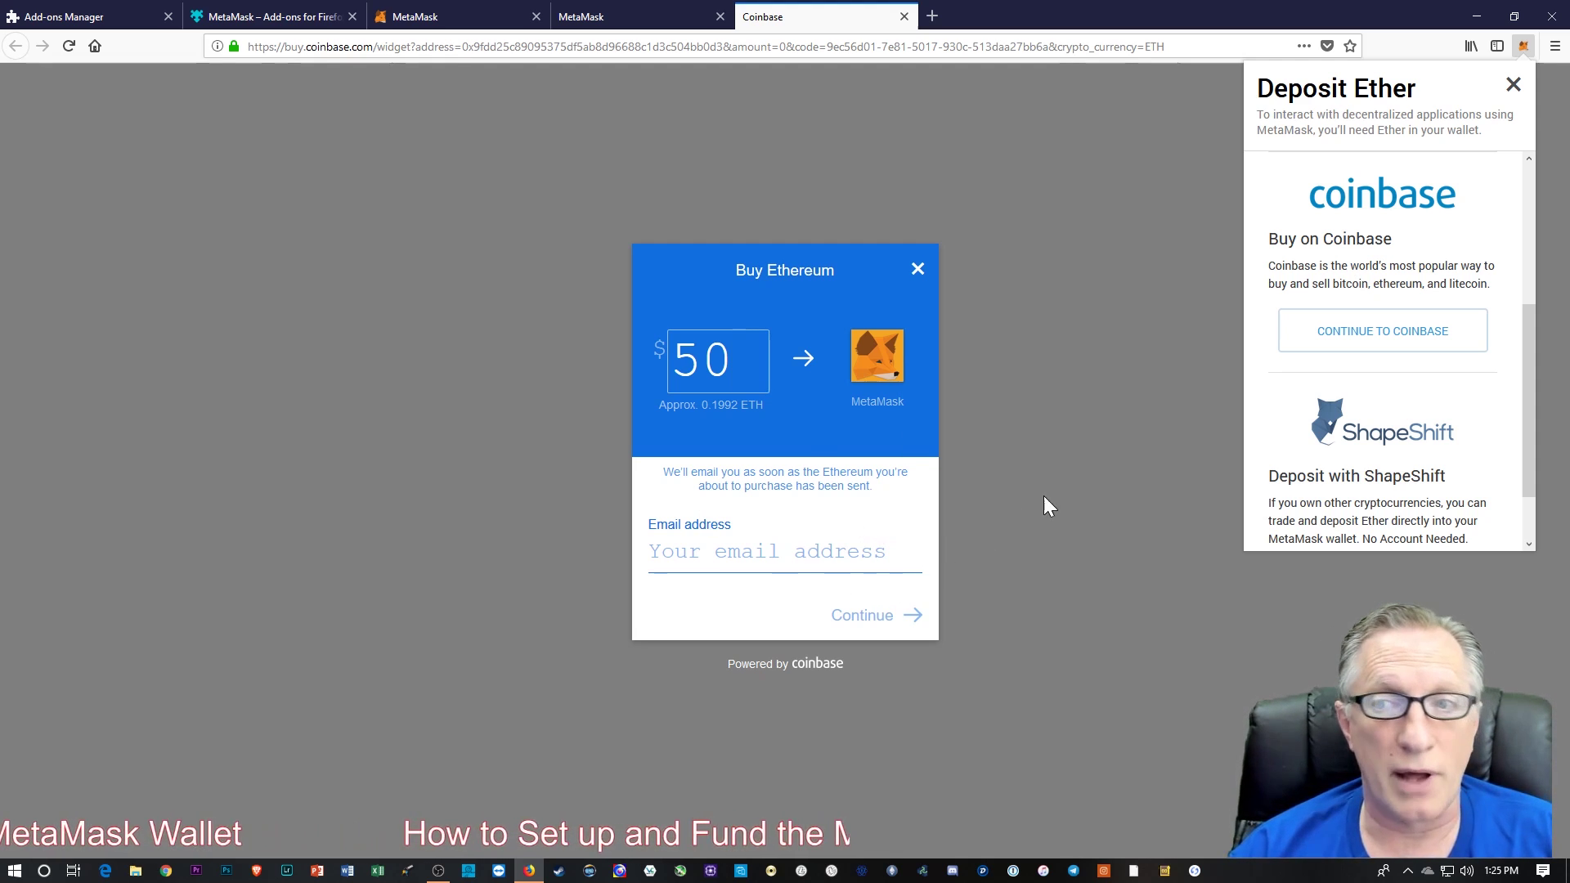
{"action": "left_click", "coordinate": [916, 270]}
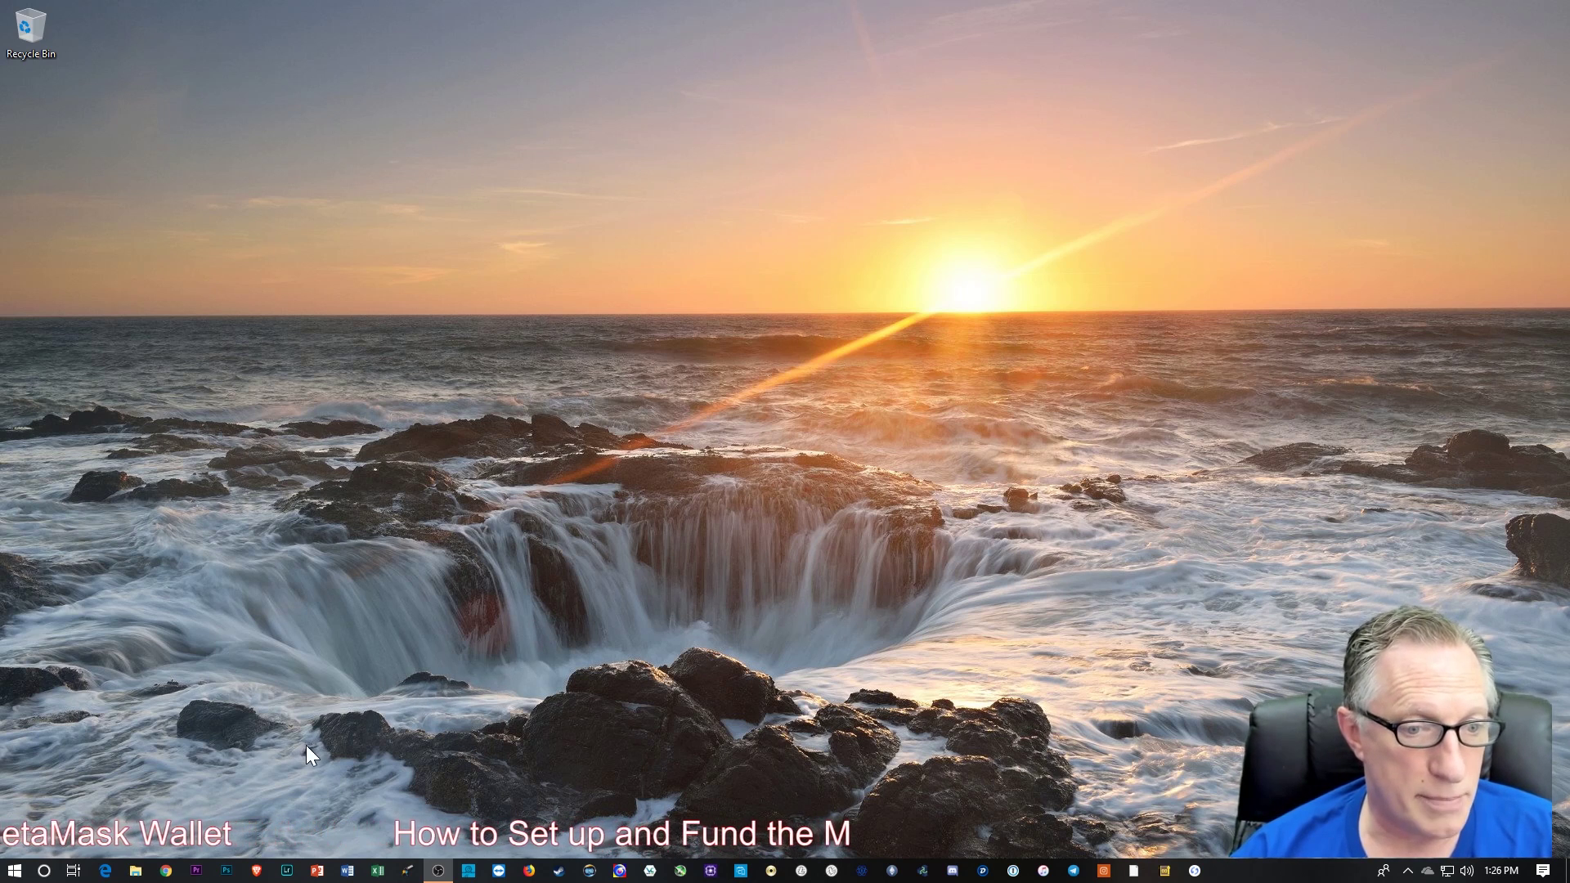
- Switch to the Brave browser and open the extensions list in its preferences
{"action": "left_click", "coordinate": [257, 871]}
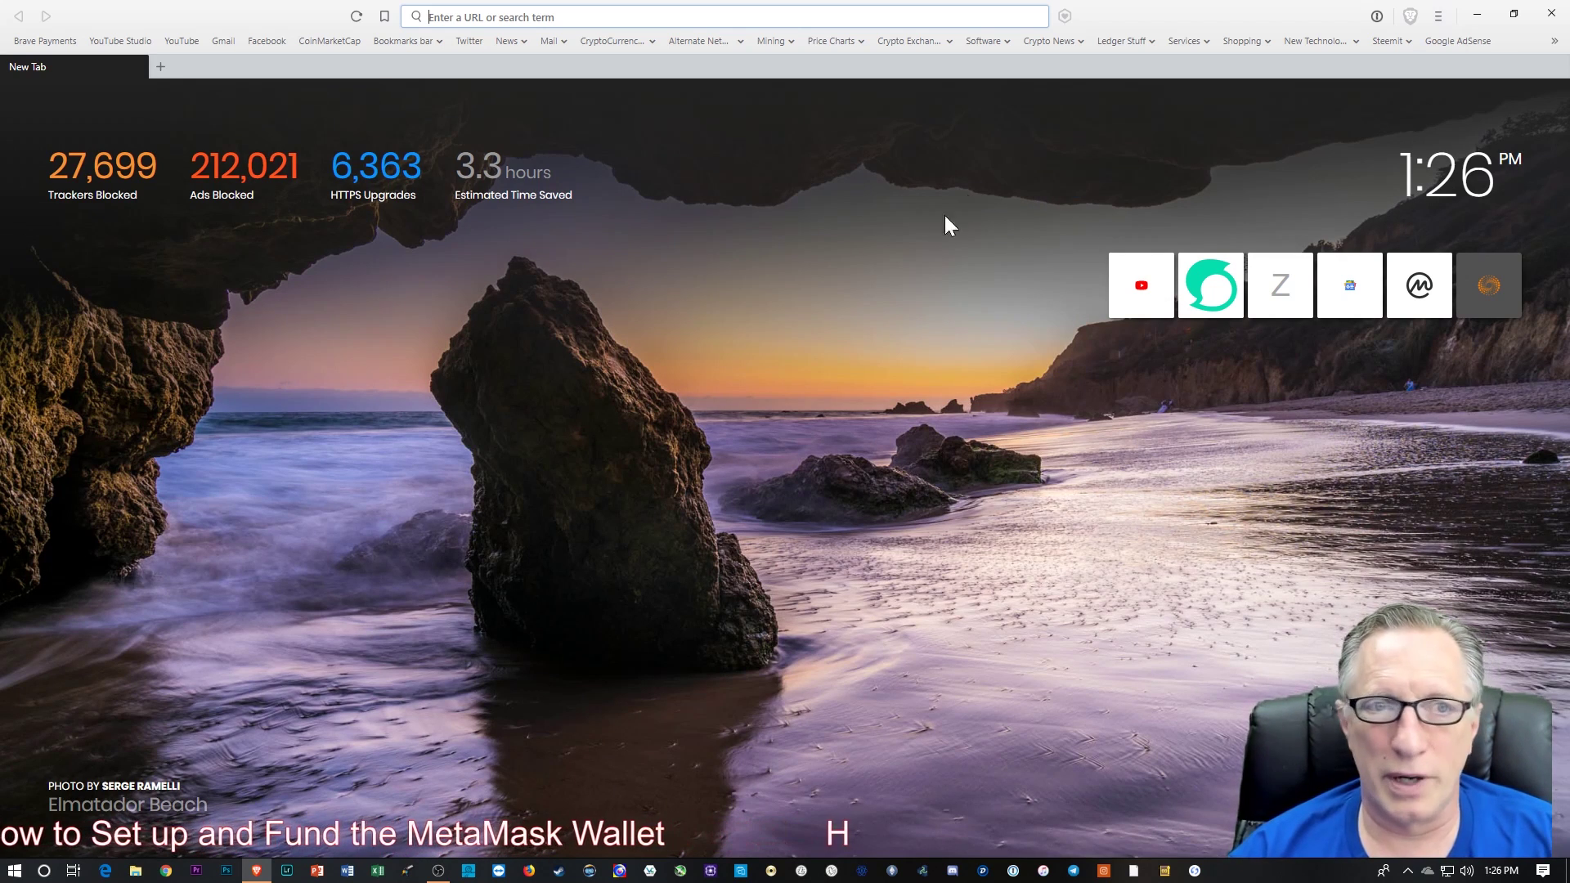
{"action": "left_click", "coordinate": [1438, 16]}
{"action": "left_click", "coordinate": [1430, 303]}
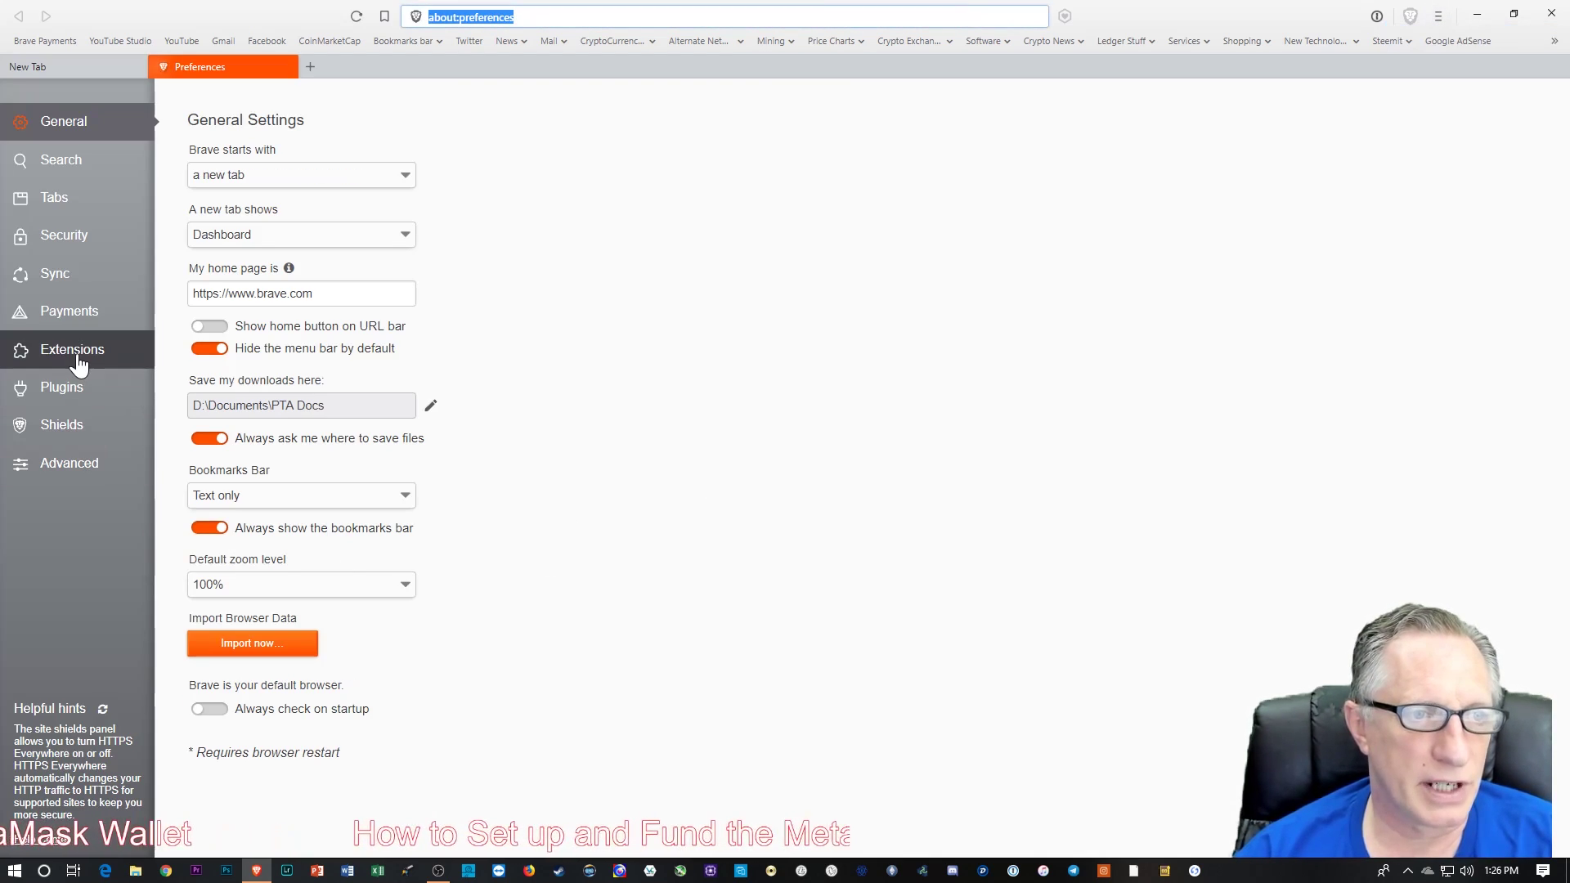
{"action": "left_click", "coordinate": [73, 357]}
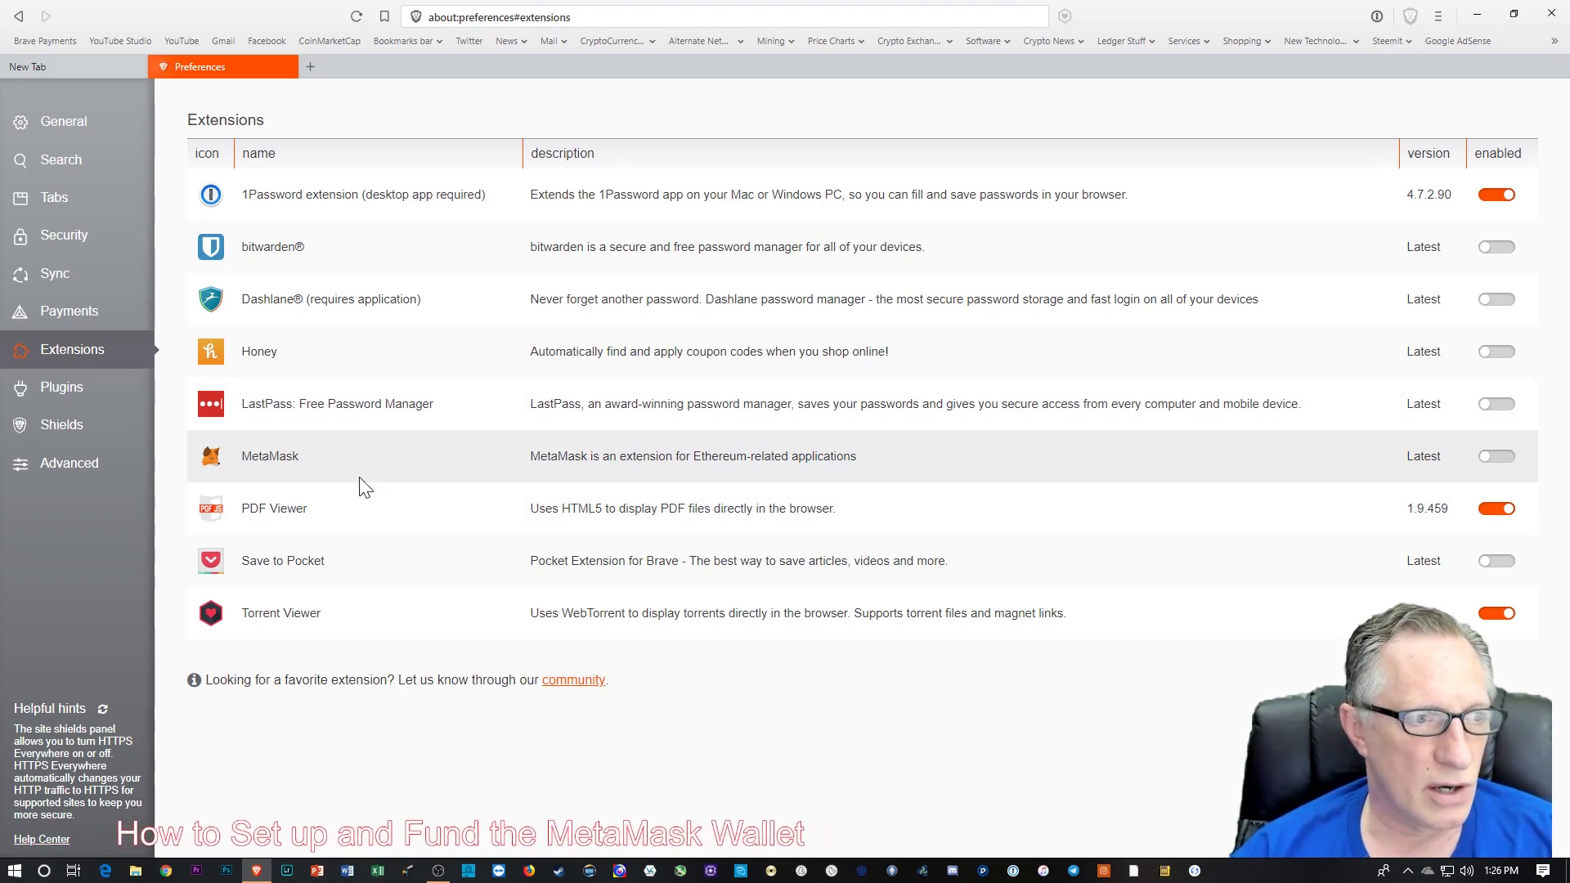
- Enable the MetaMask extension in Brave, check its wallet popup, and minimize the browser window
{"action": "left_click", "coordinate": [1487, 461]}
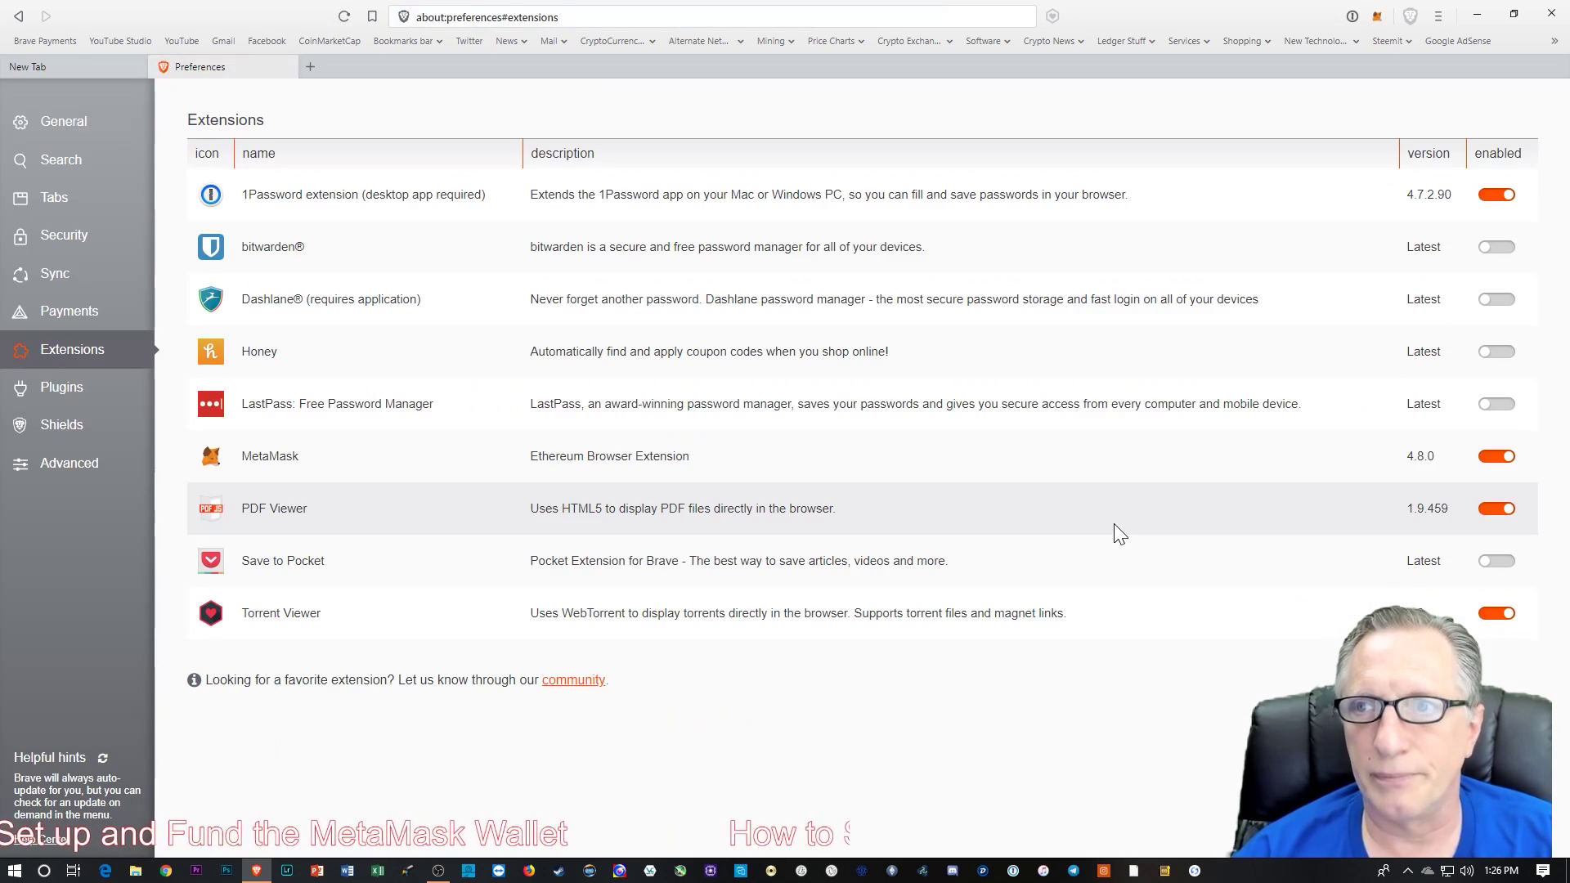
{"action": "left_click", "coordinate": [1371, 20]}
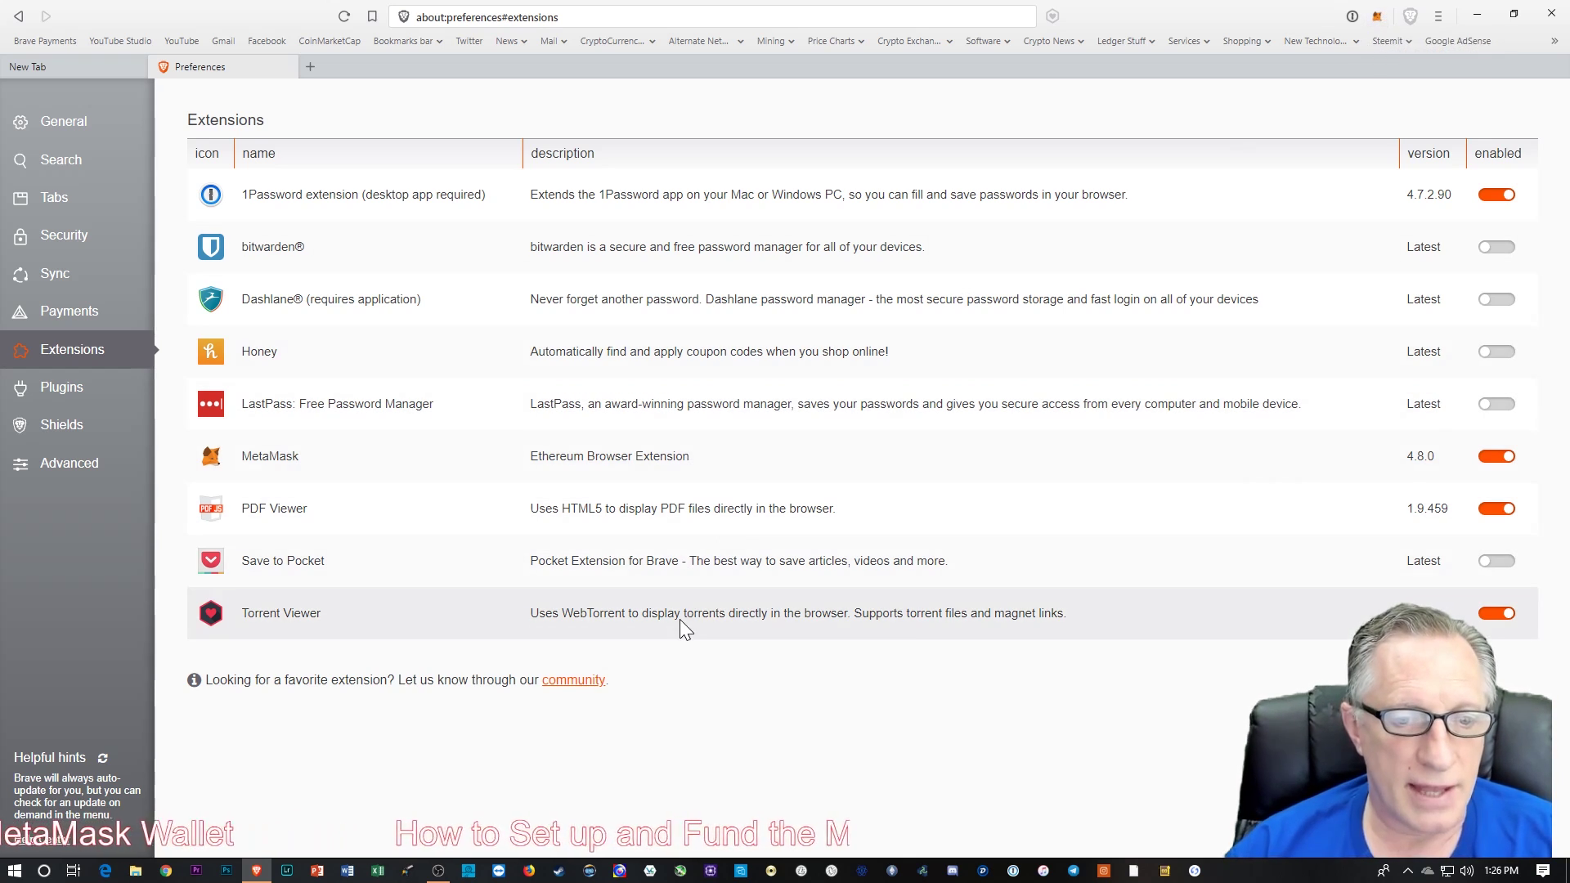
{"action": "left_click", "coordinate": [1477, 14]}
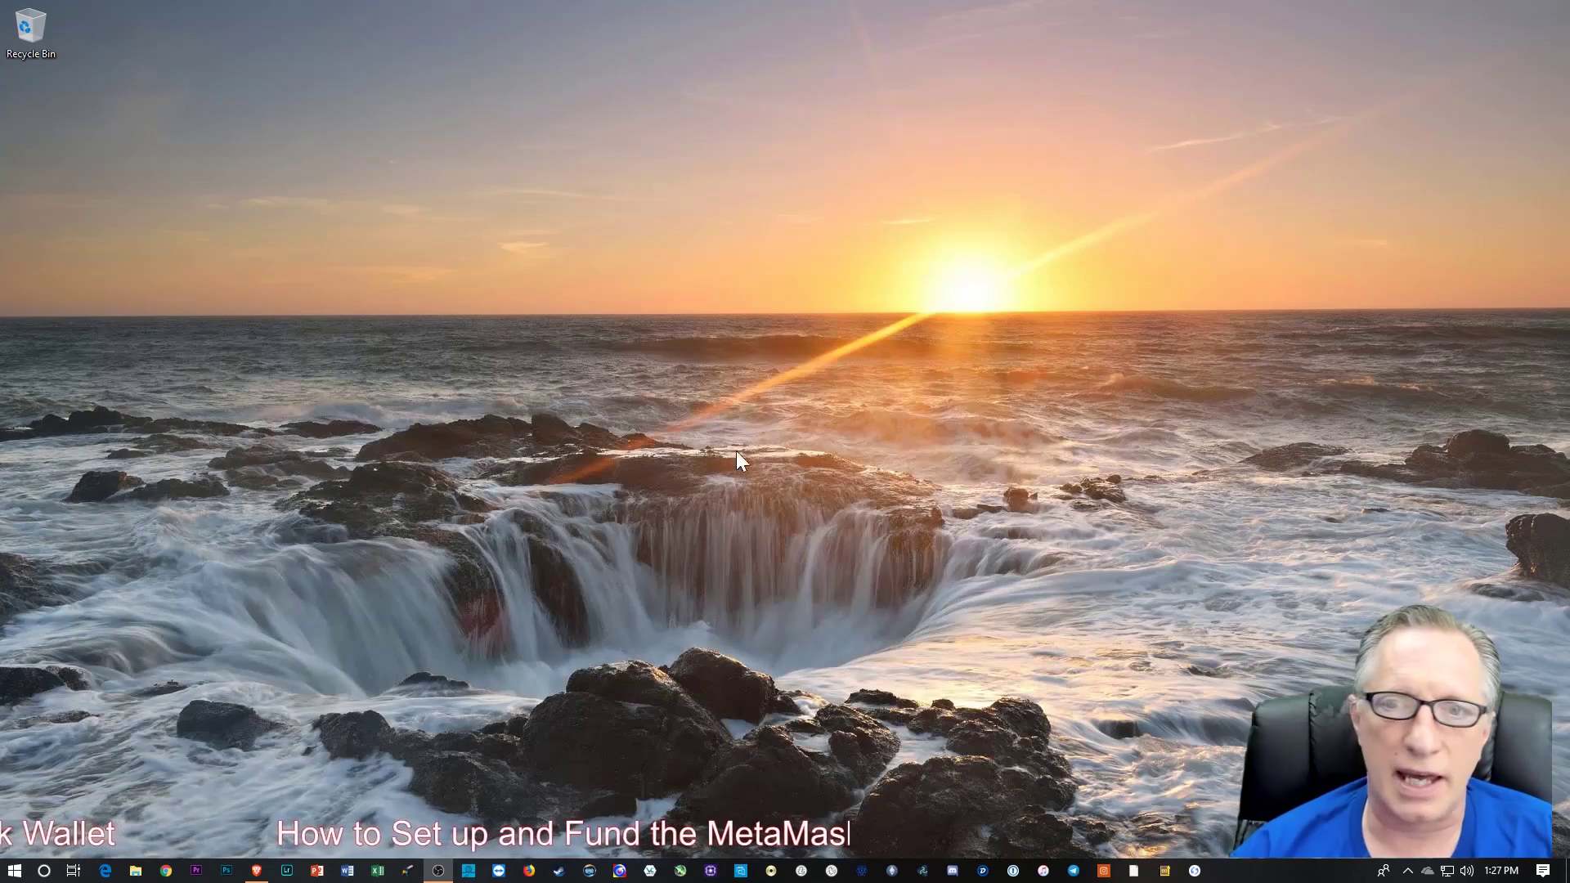
- Switch to Chrome, search its installed extensions for "meta" to check on MetaMask, and close the browser
{"action": "left_click", "coordinate": [164, 872]}
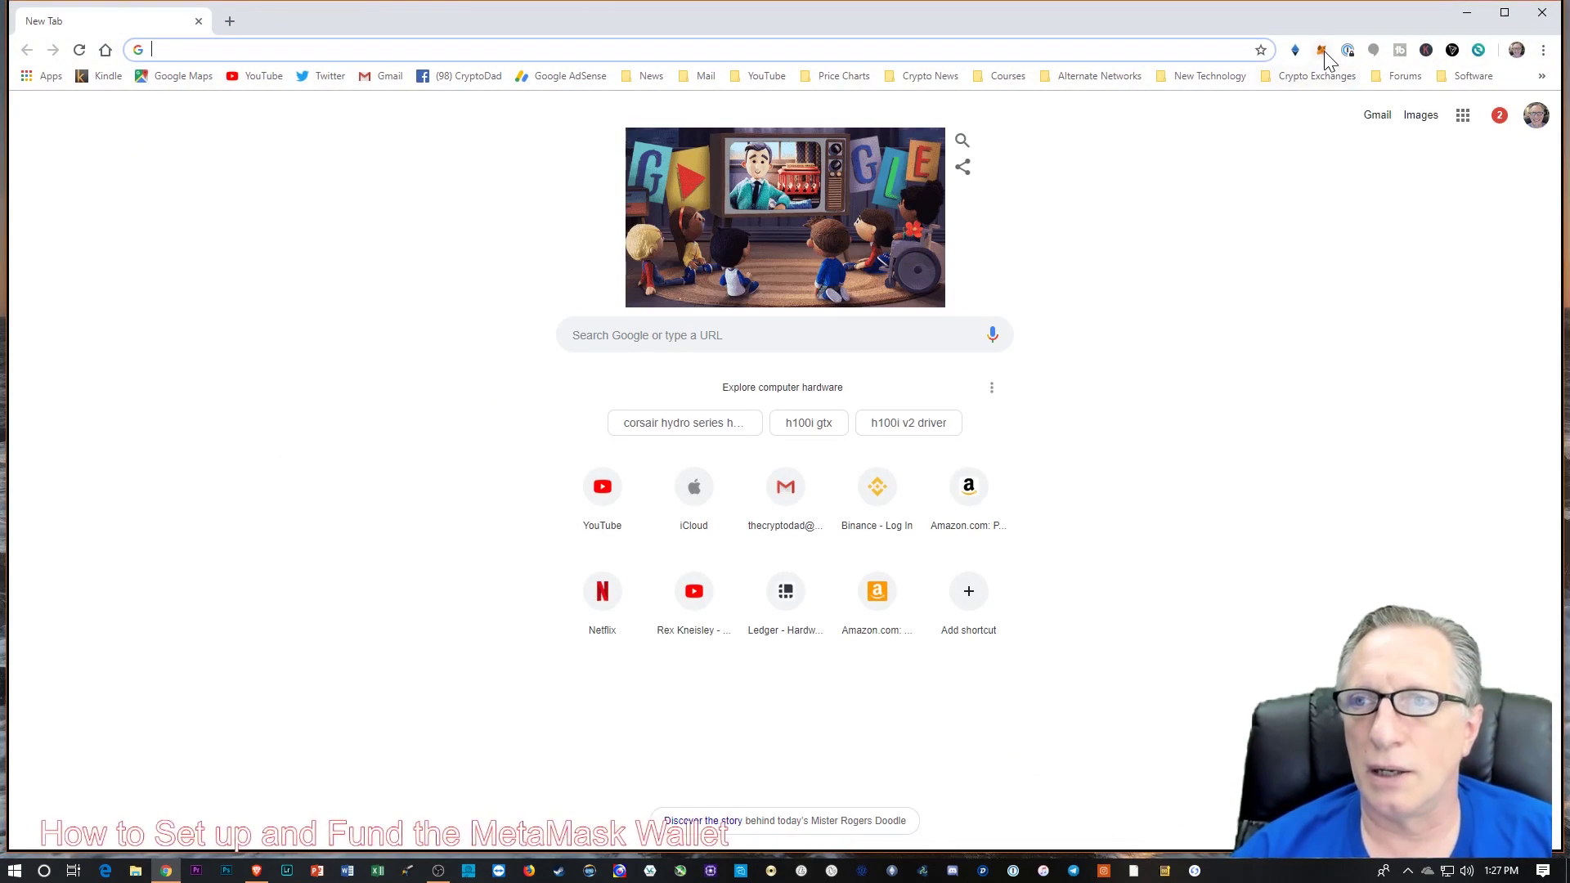
{"action": "left_click", "coordinate": [1543, 49]}
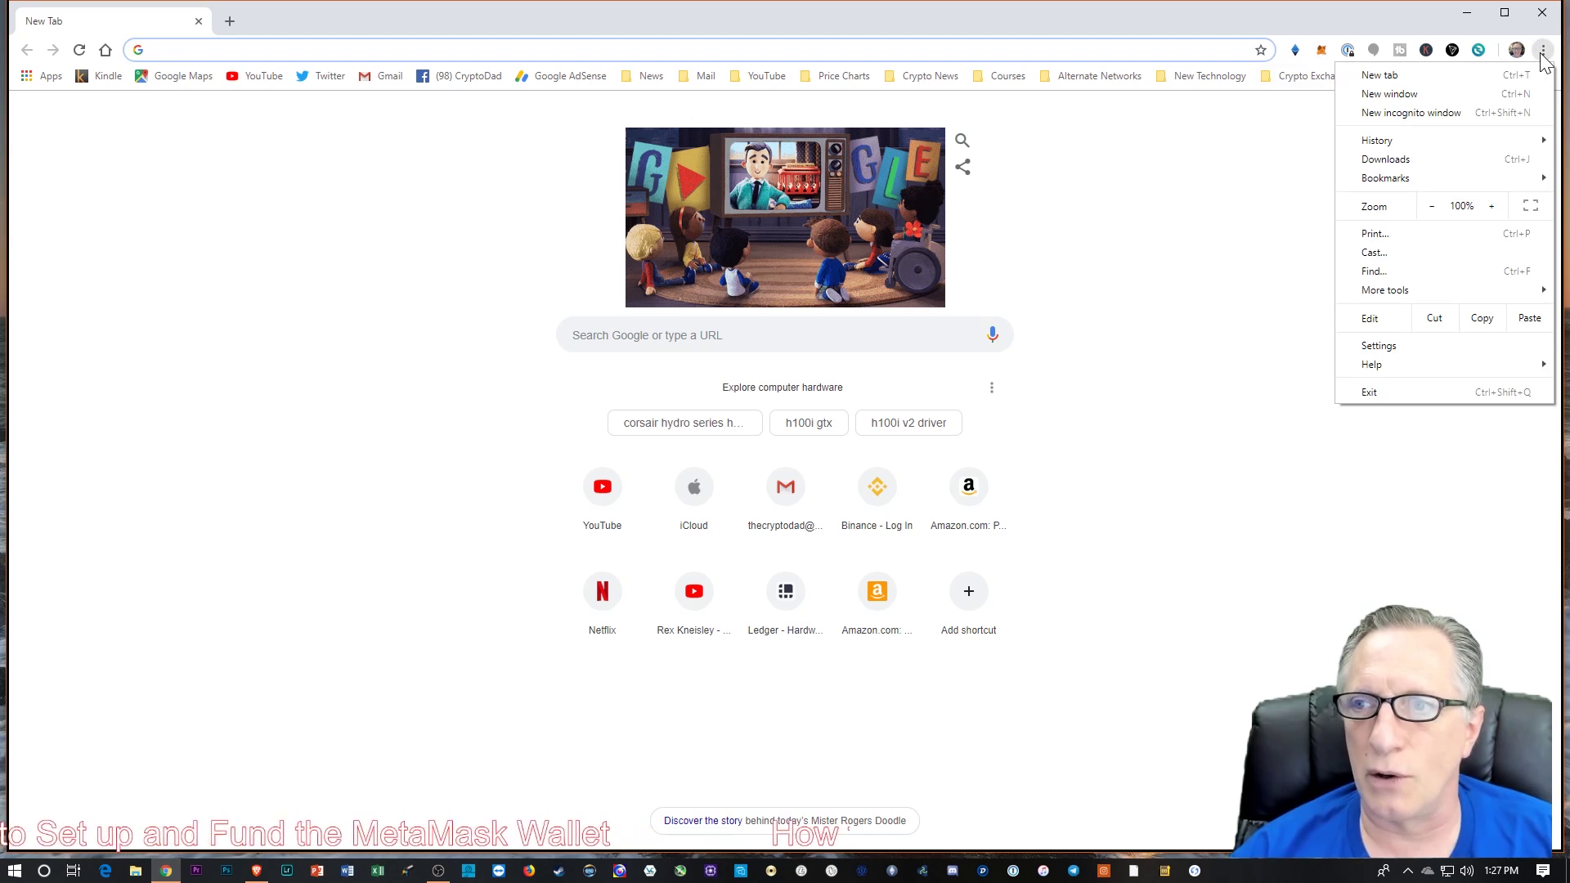
{"action": "mouse_move", "coordinate": [1408, 302]}
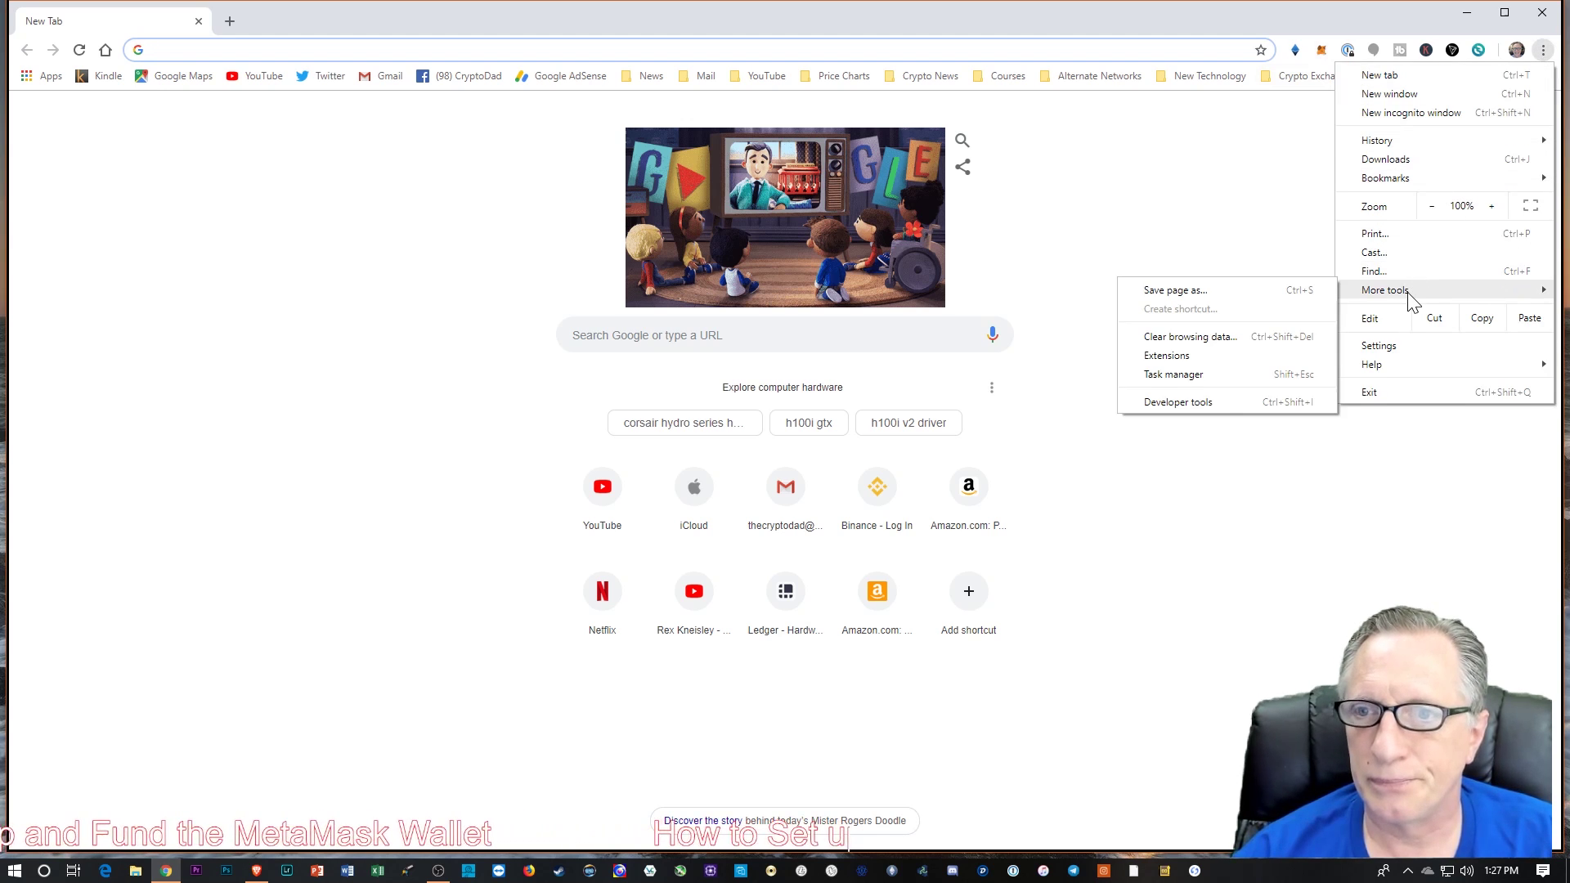
{"action": "left_click", "coordinate": [1177, 357]}
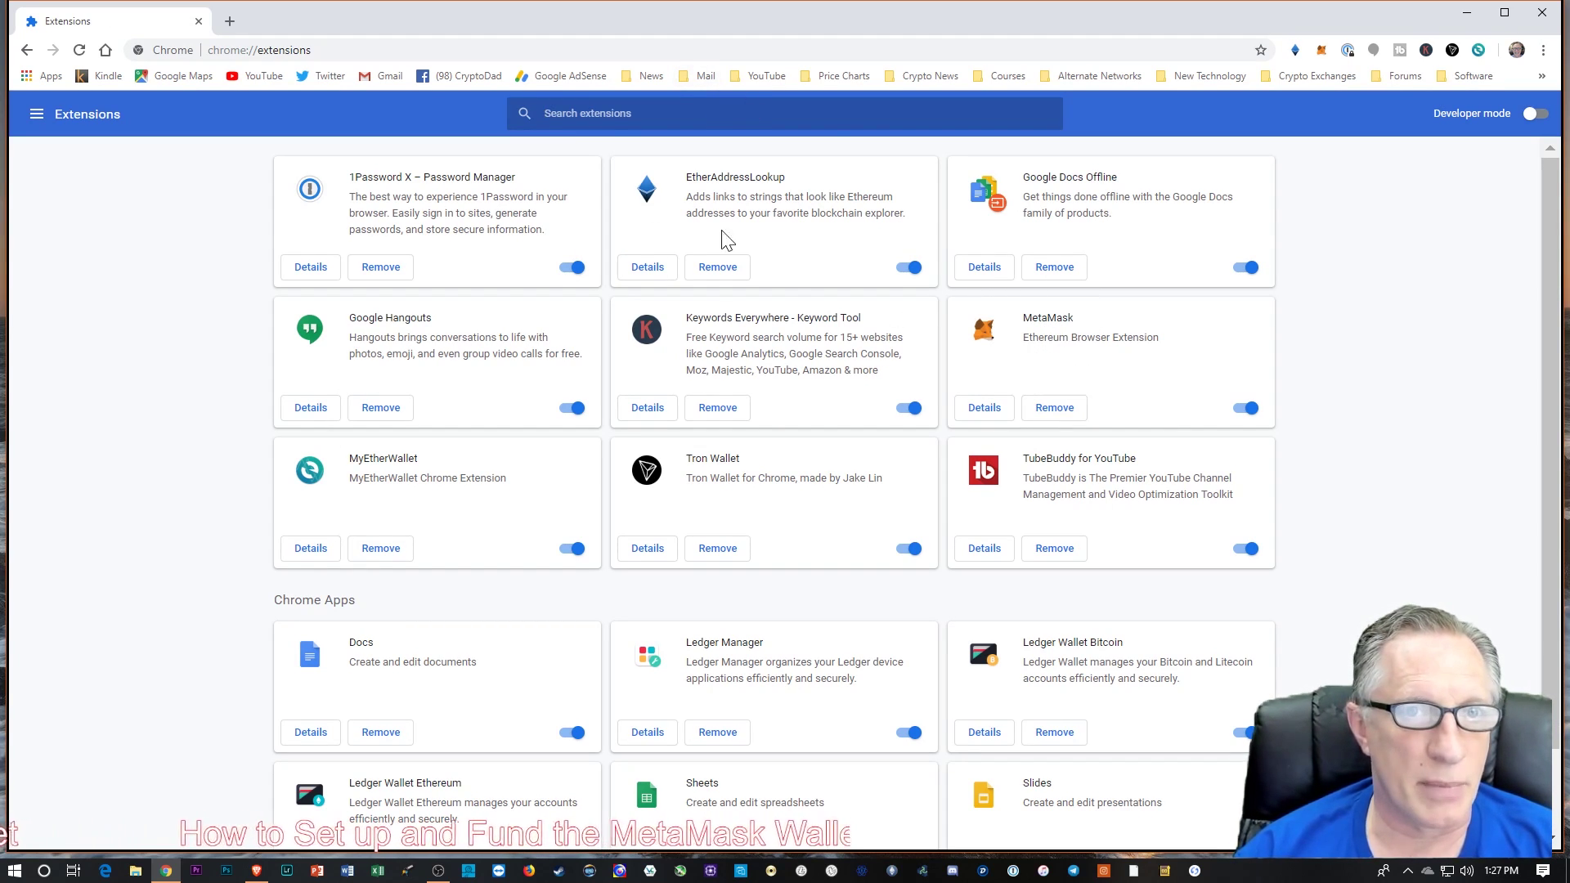
{"action": "type", "text": "meta"}
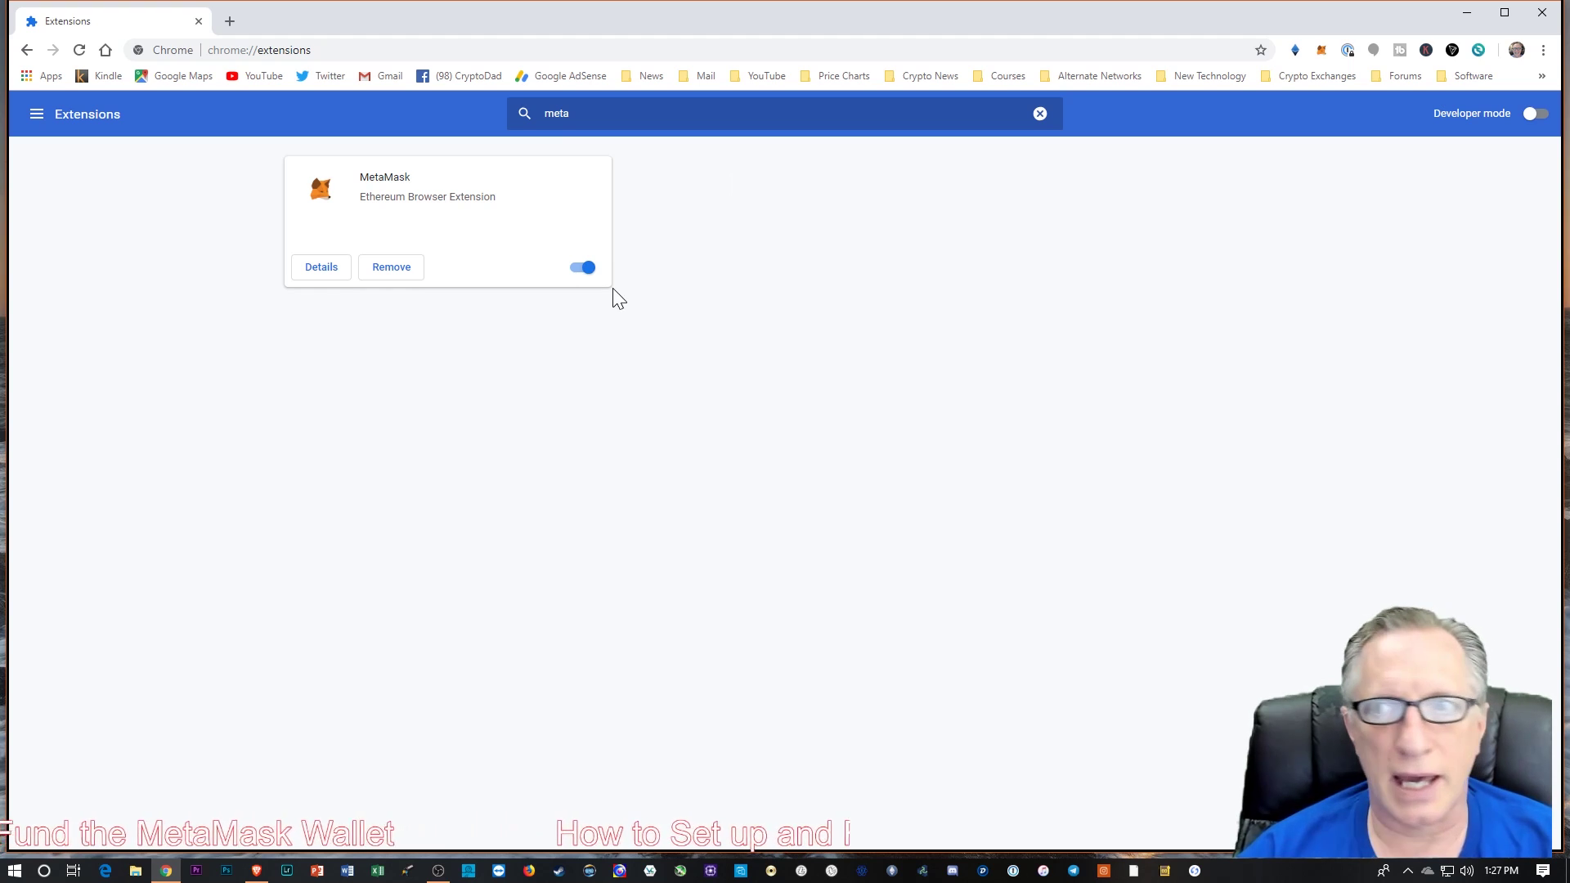
{"action": "left_click", "coordinate": [1544, 14]}
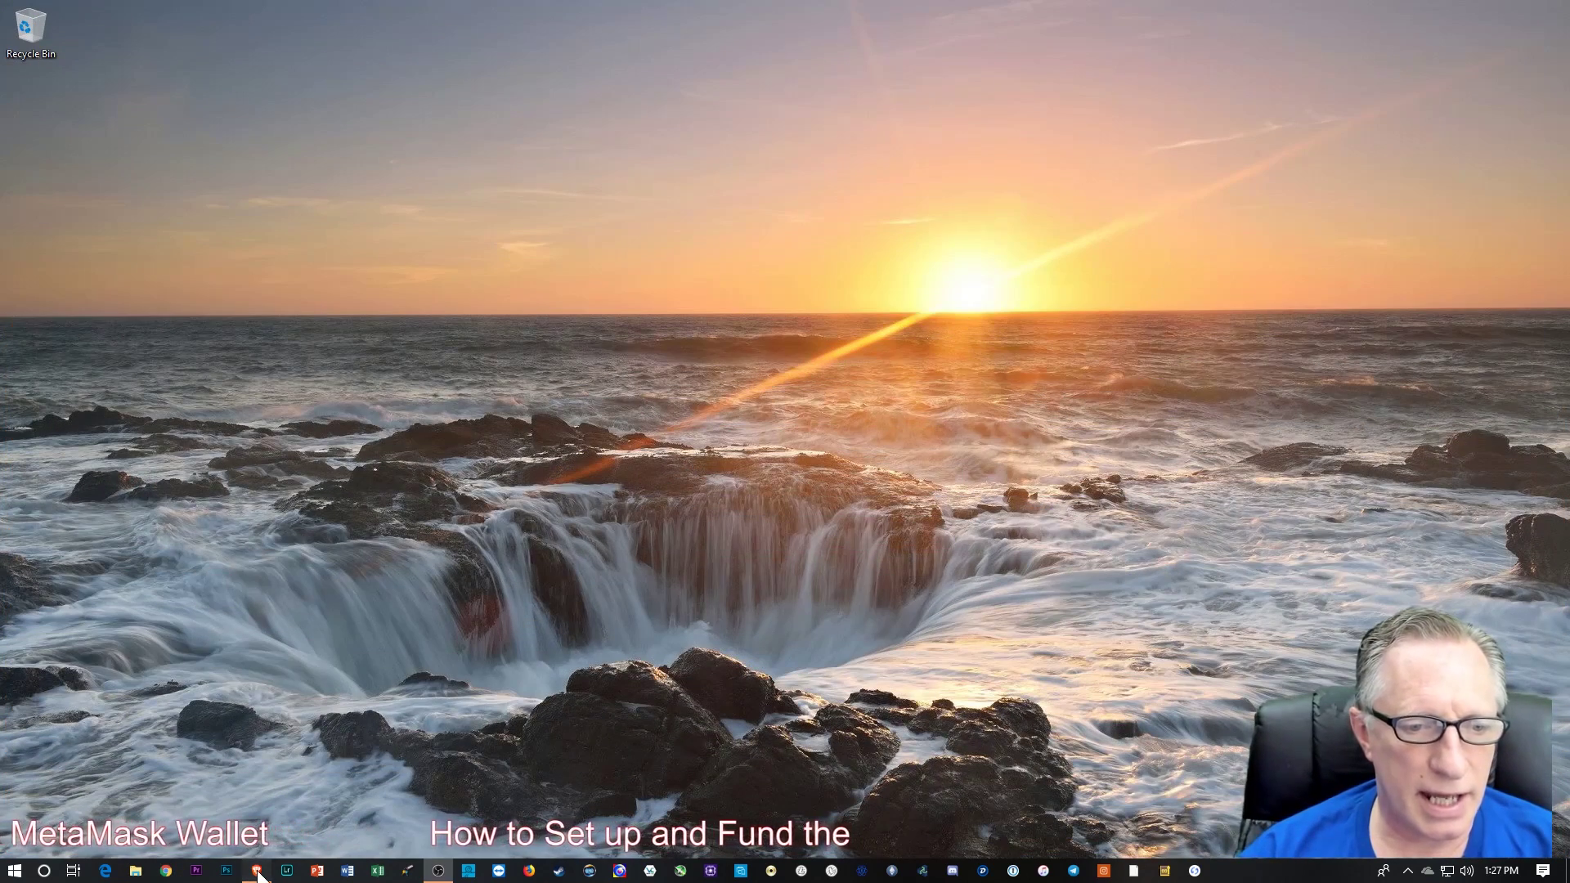
- Switch back to Brave, open the MetaMask wallet and log in with the wallet password
{"action": "left_click", "coordinate": [257, 871]}
{"action": "left_click", "coordinate": [1378, 18]}
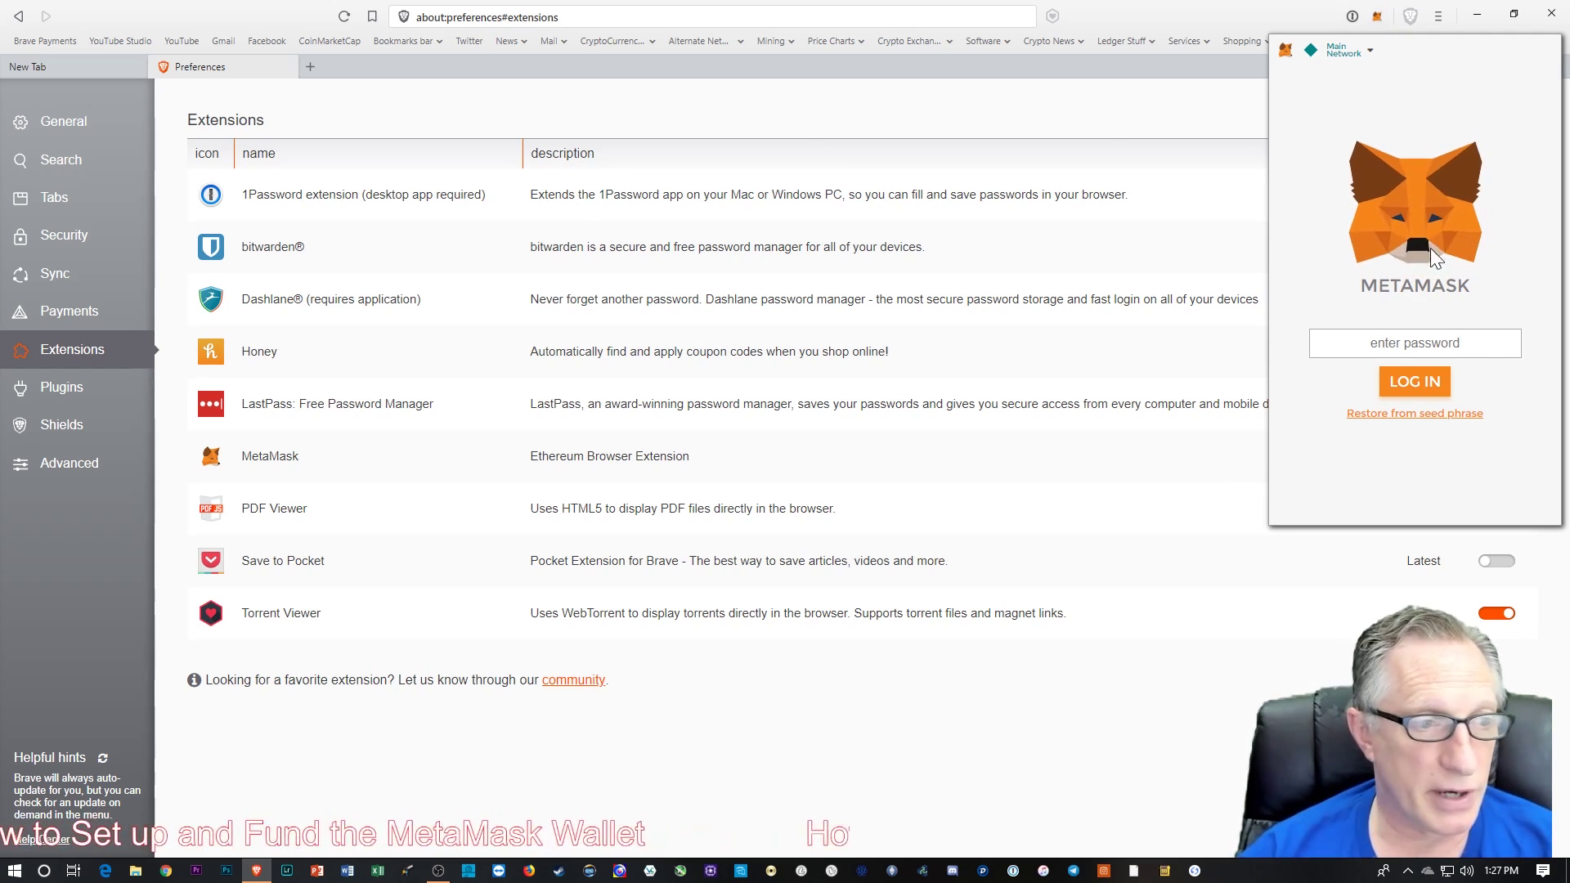
{"action": "key", "text": "ctrl+v"}
{"action": "key", "text": "Return"}
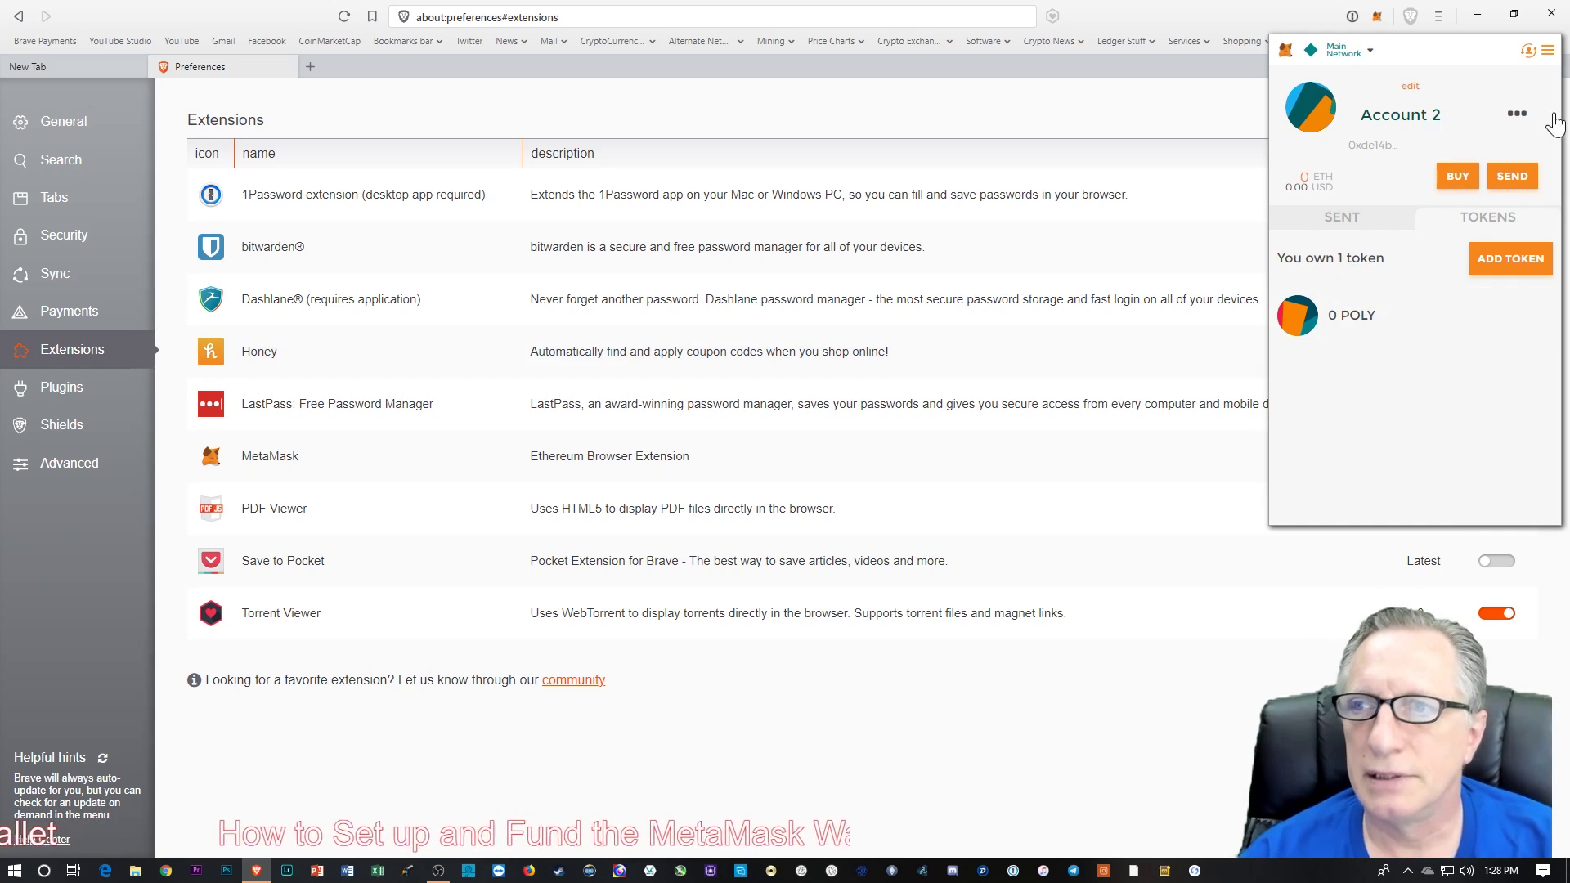
- Look through the MetaMask wallet's menu options, switch the wallet to Account 1 and close its popup
{"action": "left_click", "coordinate": [1548, 51]}
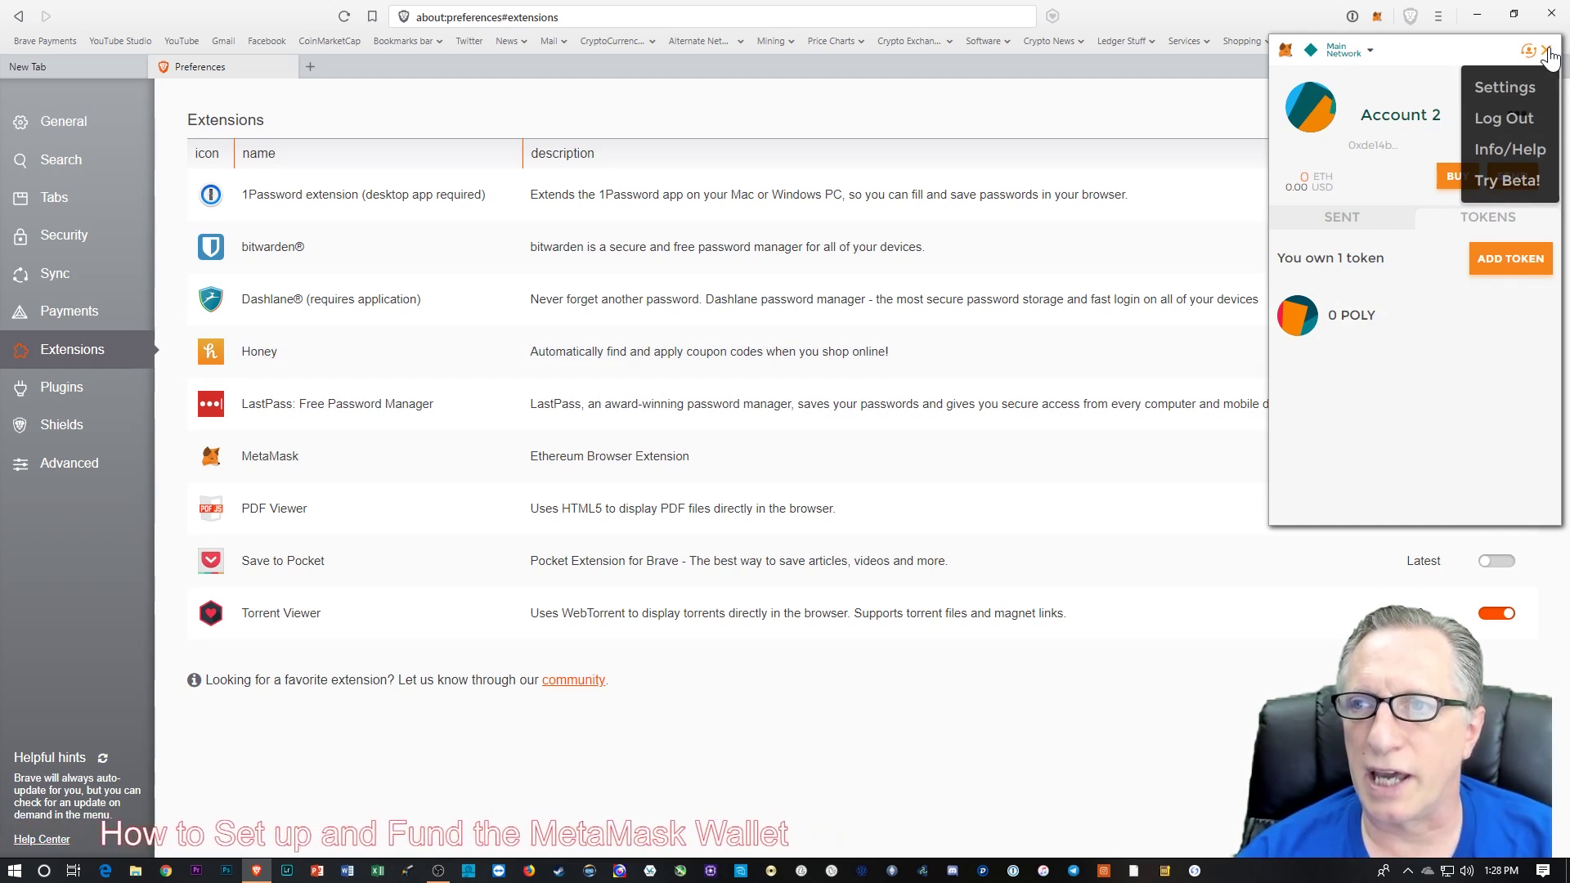
{"action": "left_click", "coordinate": [1547, 50]}
{"action": "left_click", "coordinate": [1517, 112]}
{"action": "left_click", "coordinate": [1521, 99]}
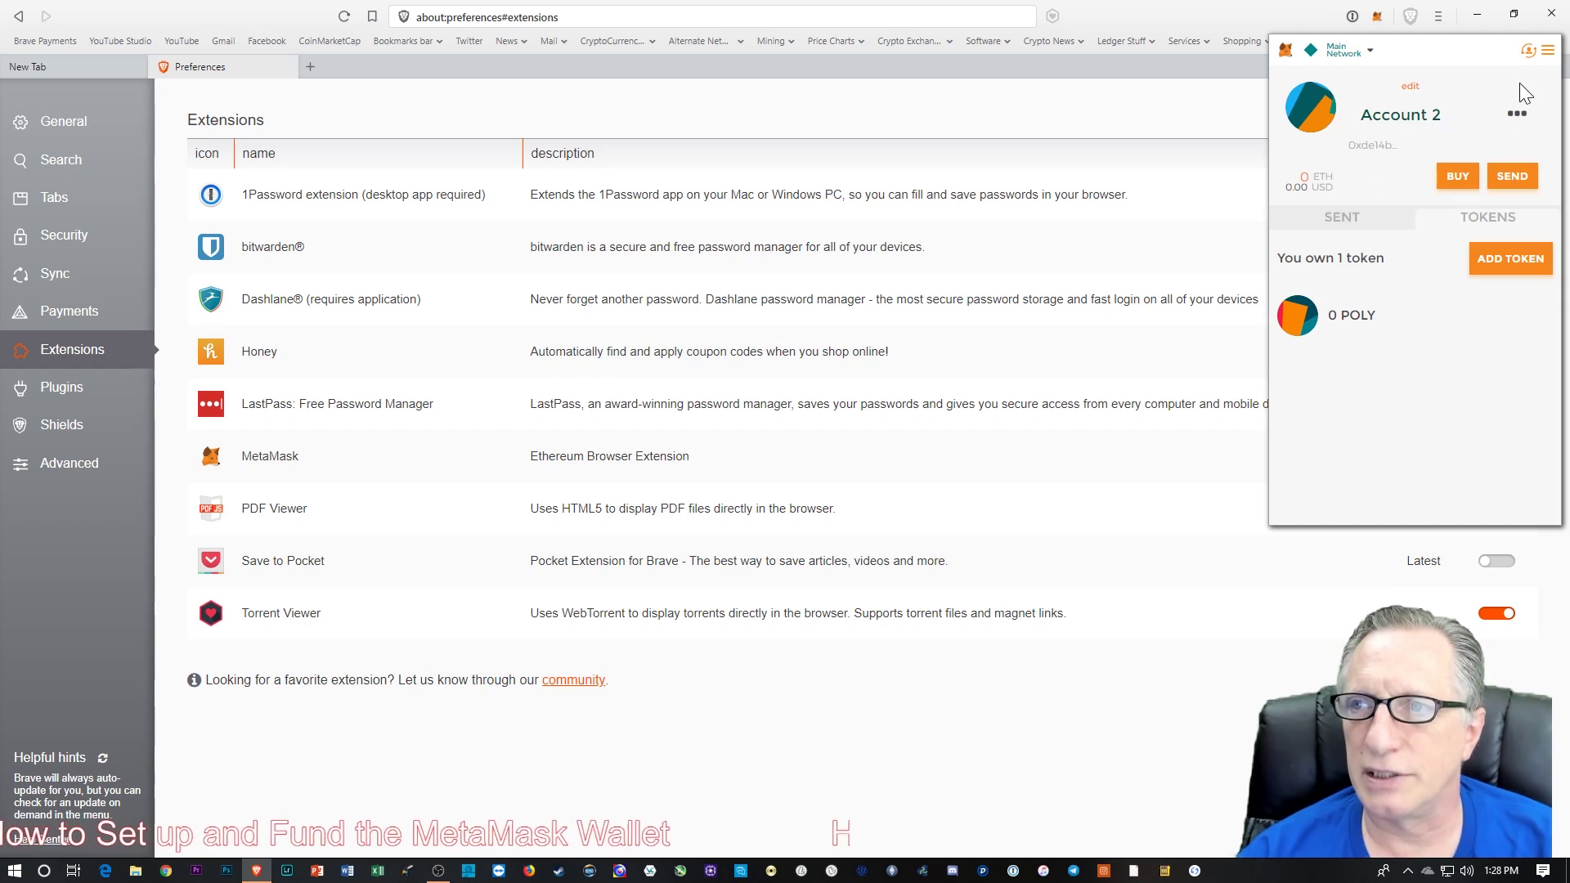
{"action": "left_click", "coordinate": [1528, 51]}
{"action": "left_click", "coordinate": [1482, 96]}
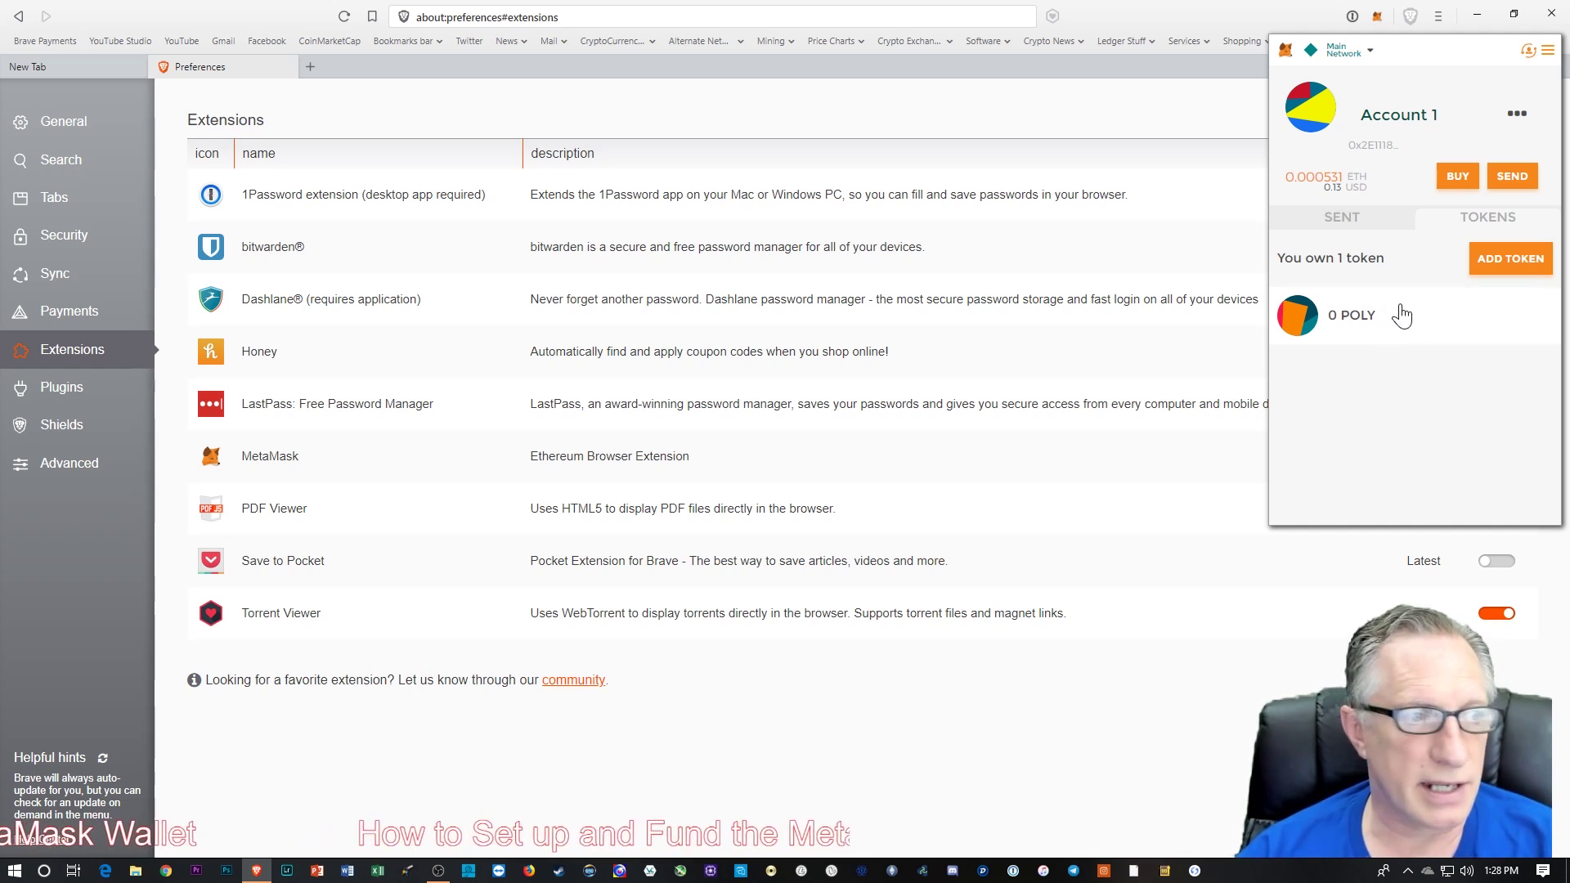
{"action": "left_click", "coordinate": [799, 725]}
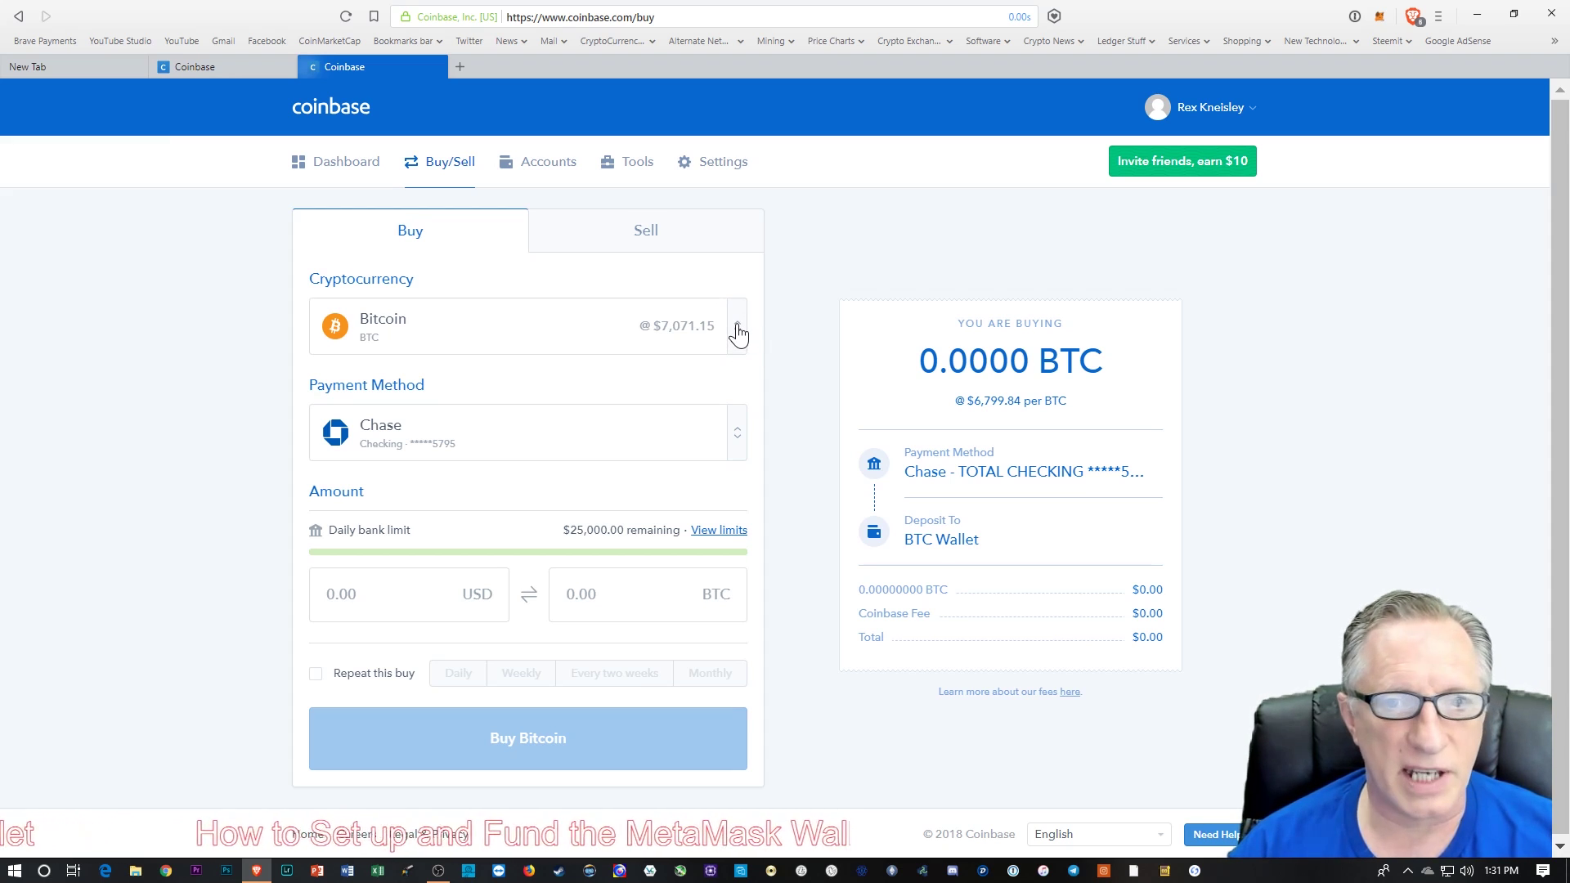
- Select Ethereum as the cryptocurrency to buy on Coinbase and the Chase Visa debit card as payment method
{"action": "left_click", "coordinate": [737, 331]}
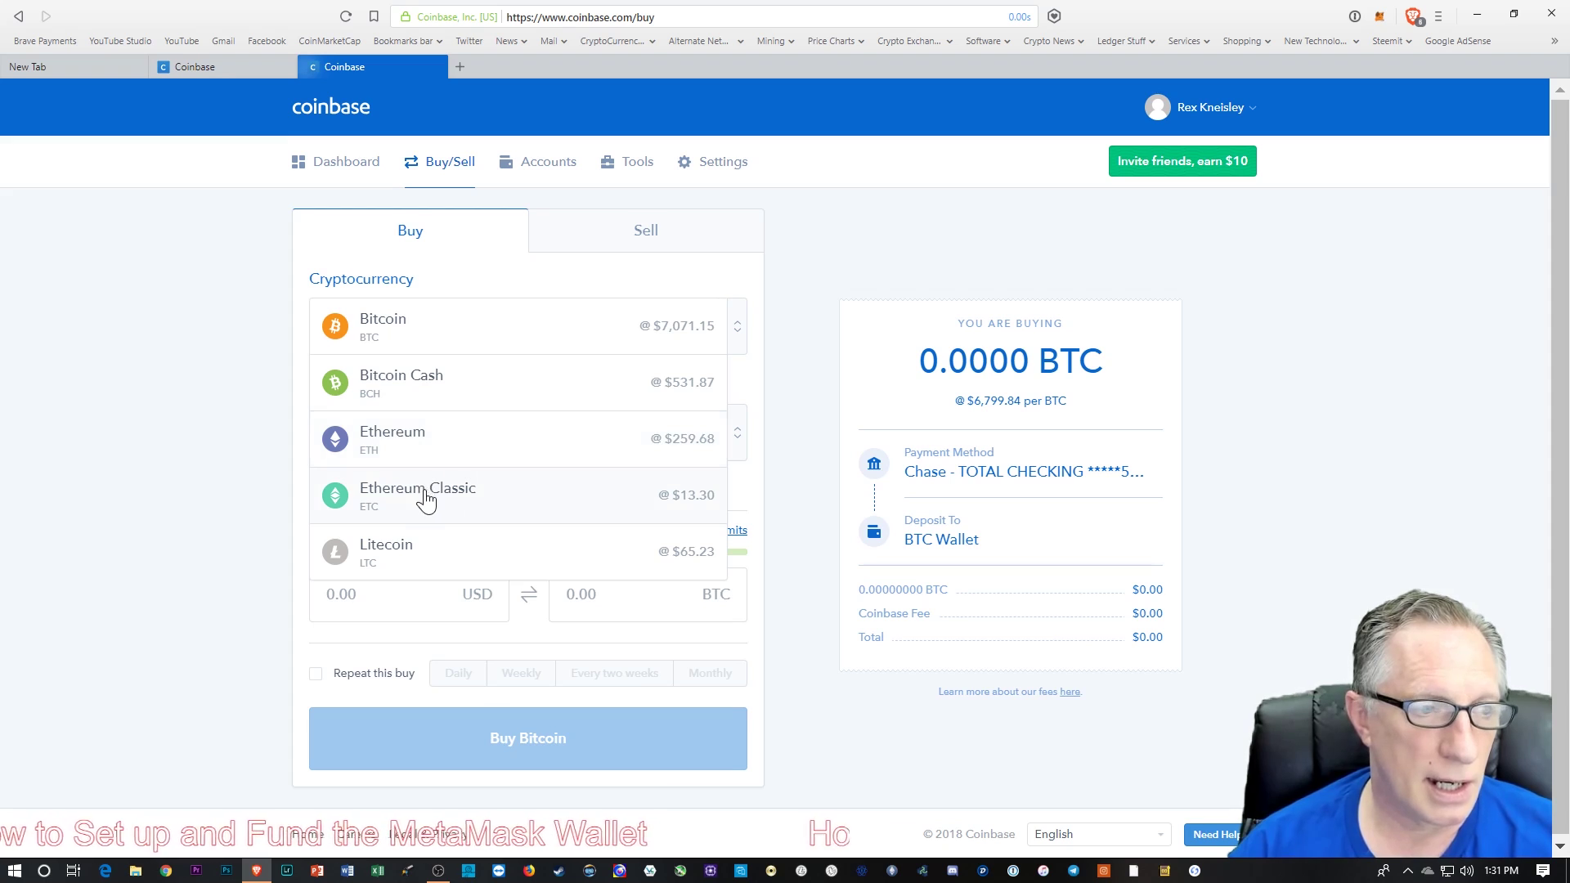
{"action": "left_click", "coordinate": [451, 447]}
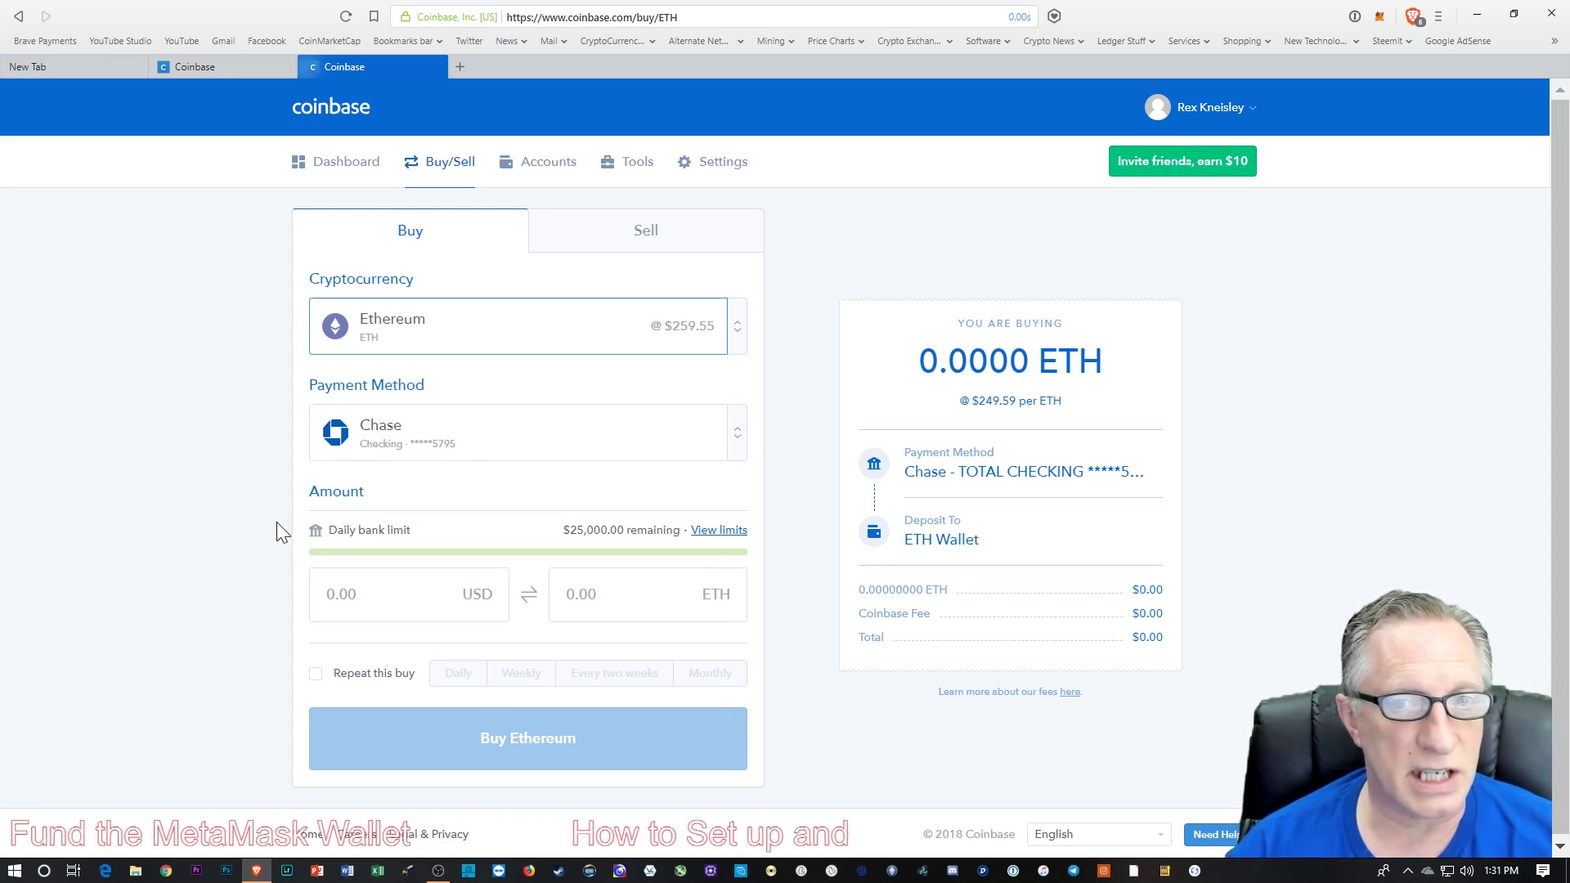
{"action": "left_click", "coordinate": [730, 431]}
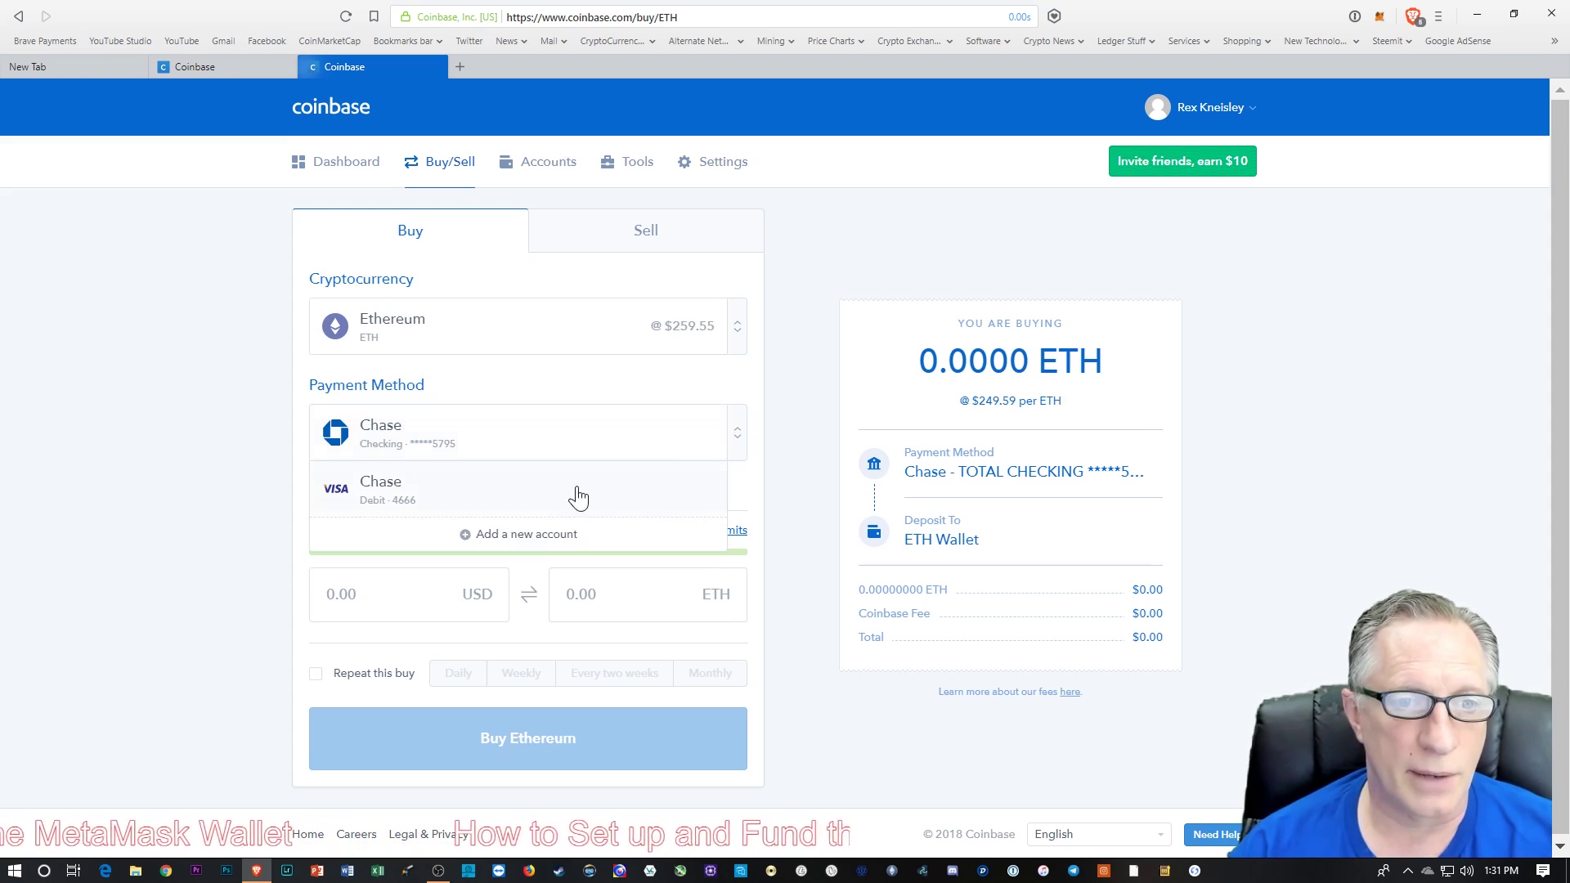
{"action": "left_click", "coordinate": [541, 502]}
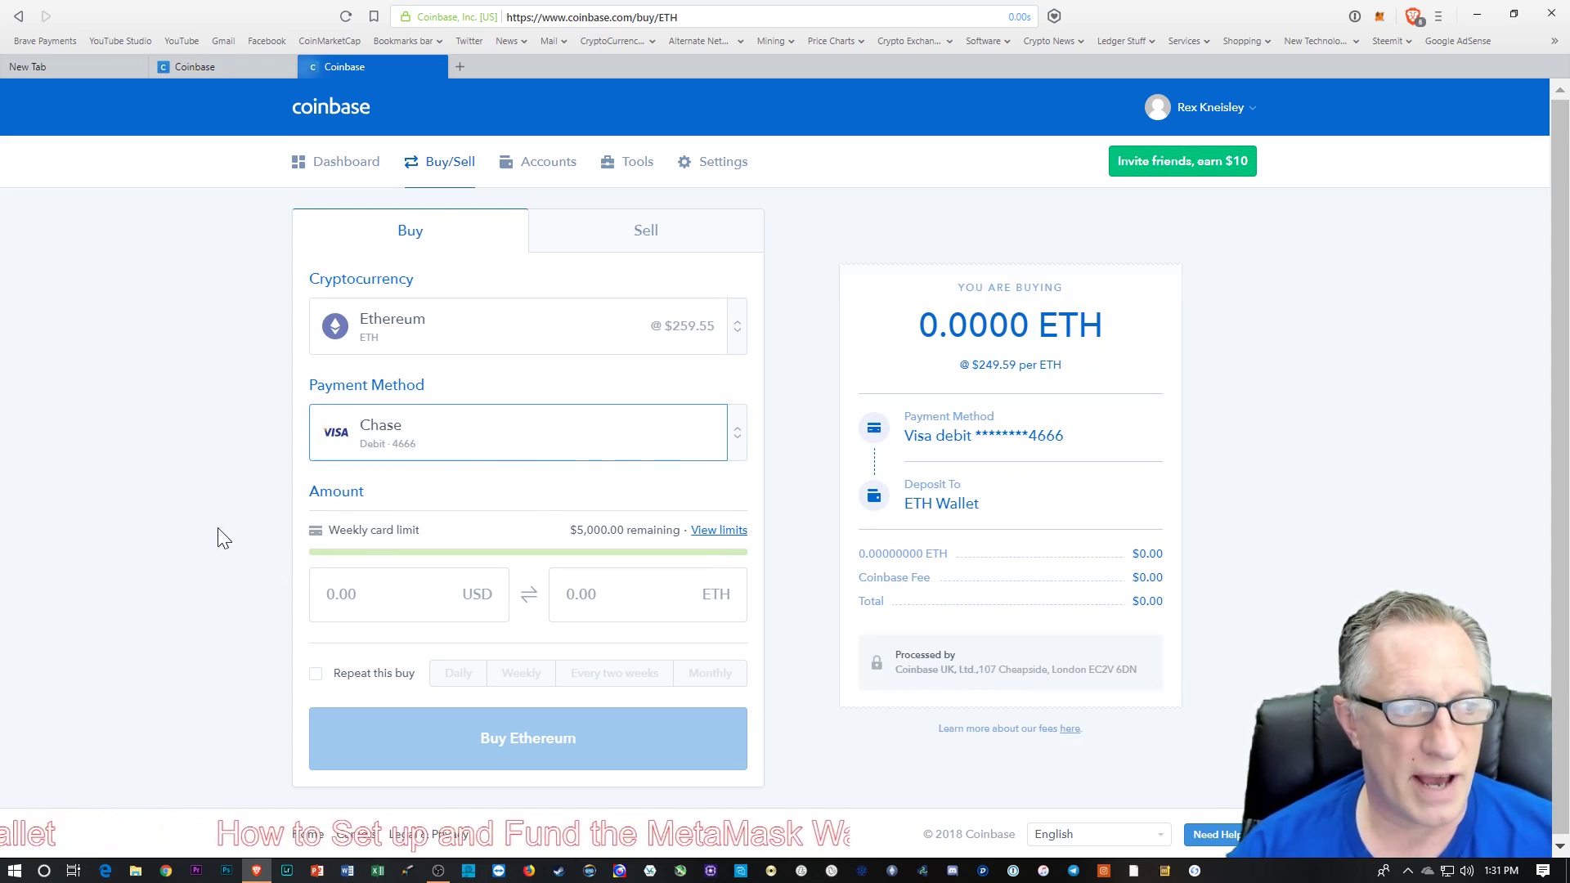
- Set the Ethereum purchase amount to 105 USD, submit the instant buy and confirm the transaction
{"action": "left_click", "coordinate": [335, 594]}
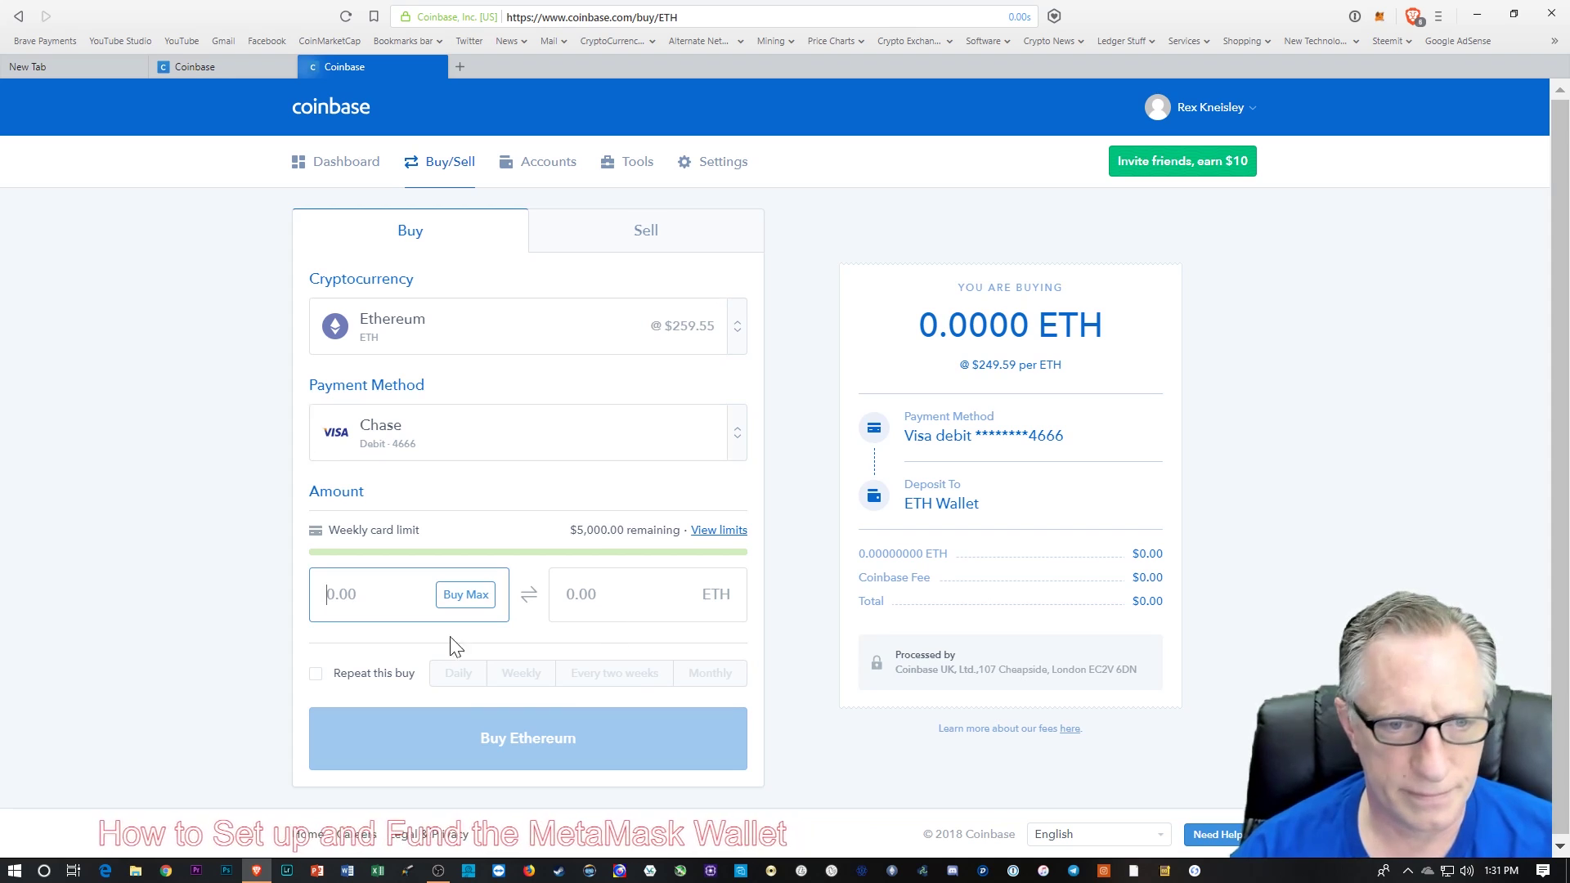
{"action": "type", "text": "100"}
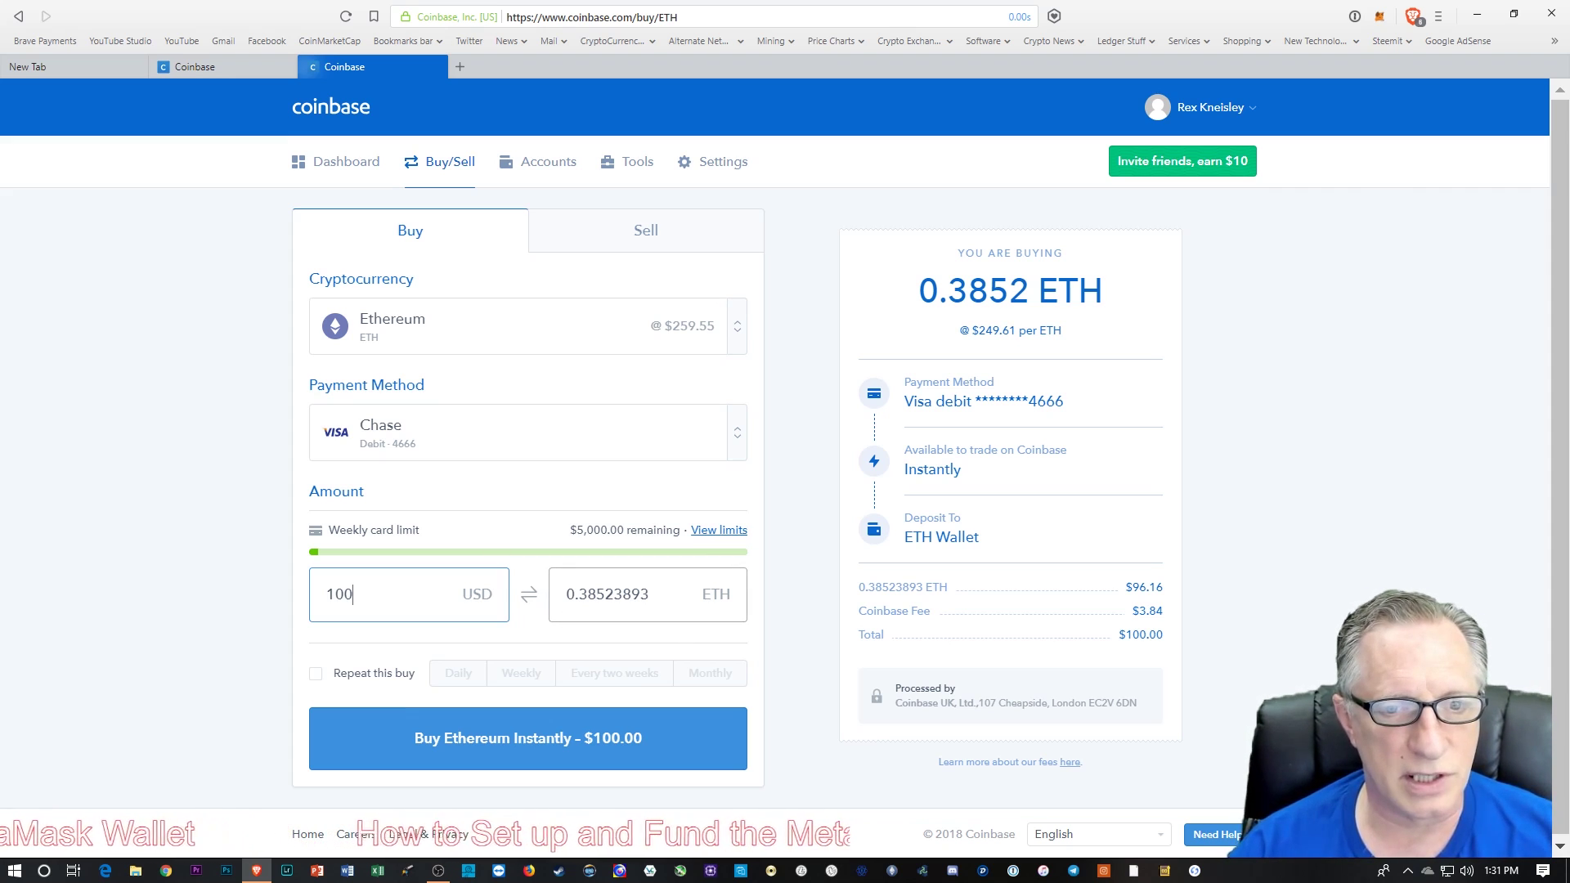
{"action": "key", "text": "BackSpace"}
{"action": "type", "text": "5"}
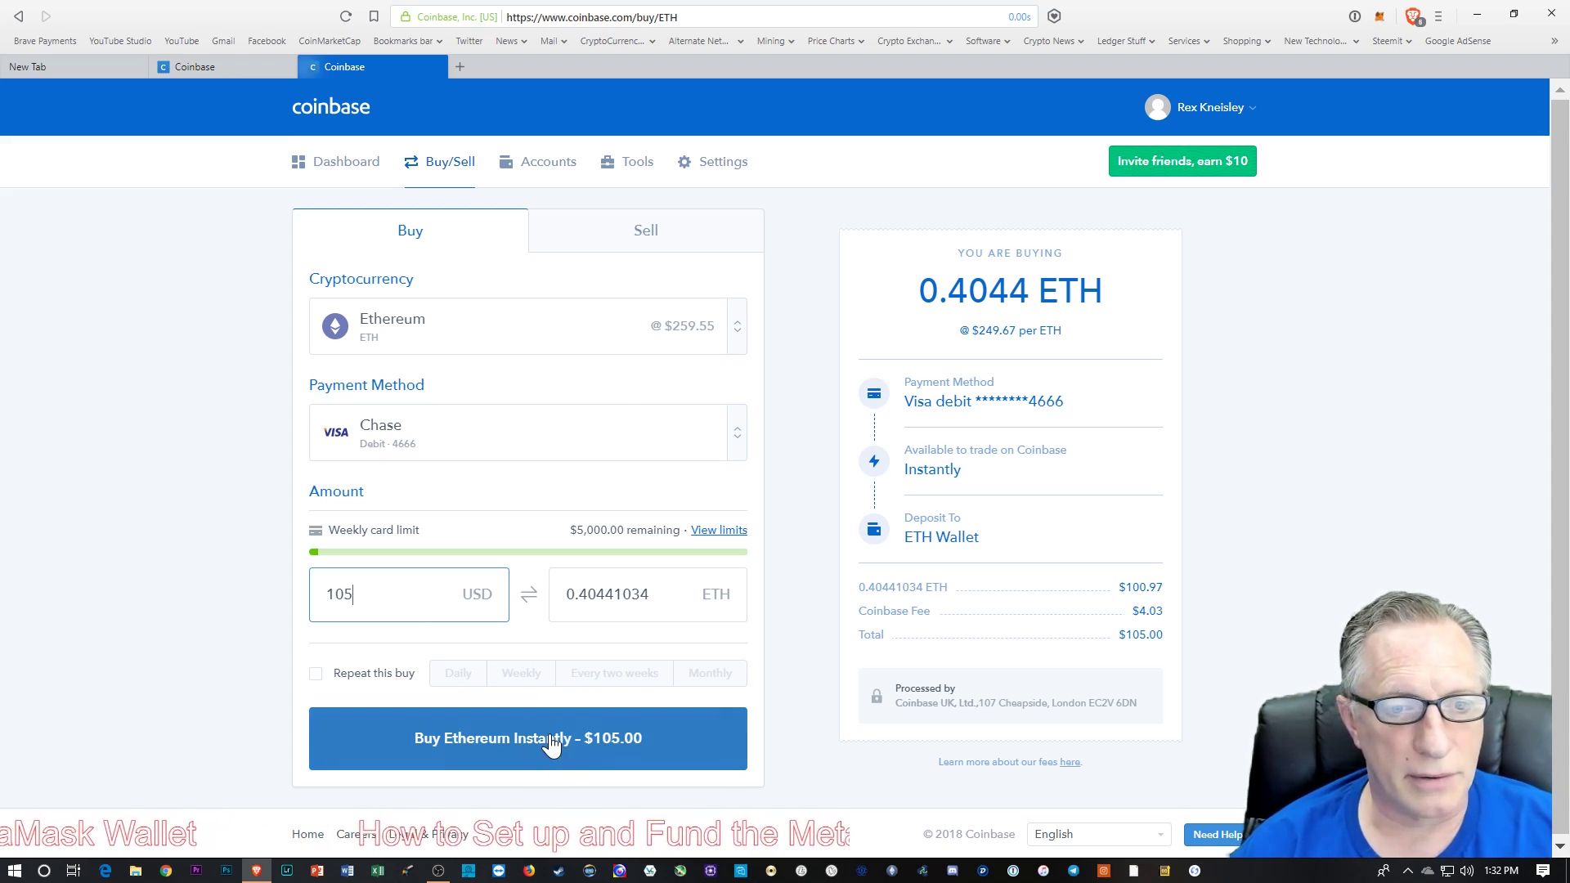
{"action": "left_click", "coordinate": [507, 741]}
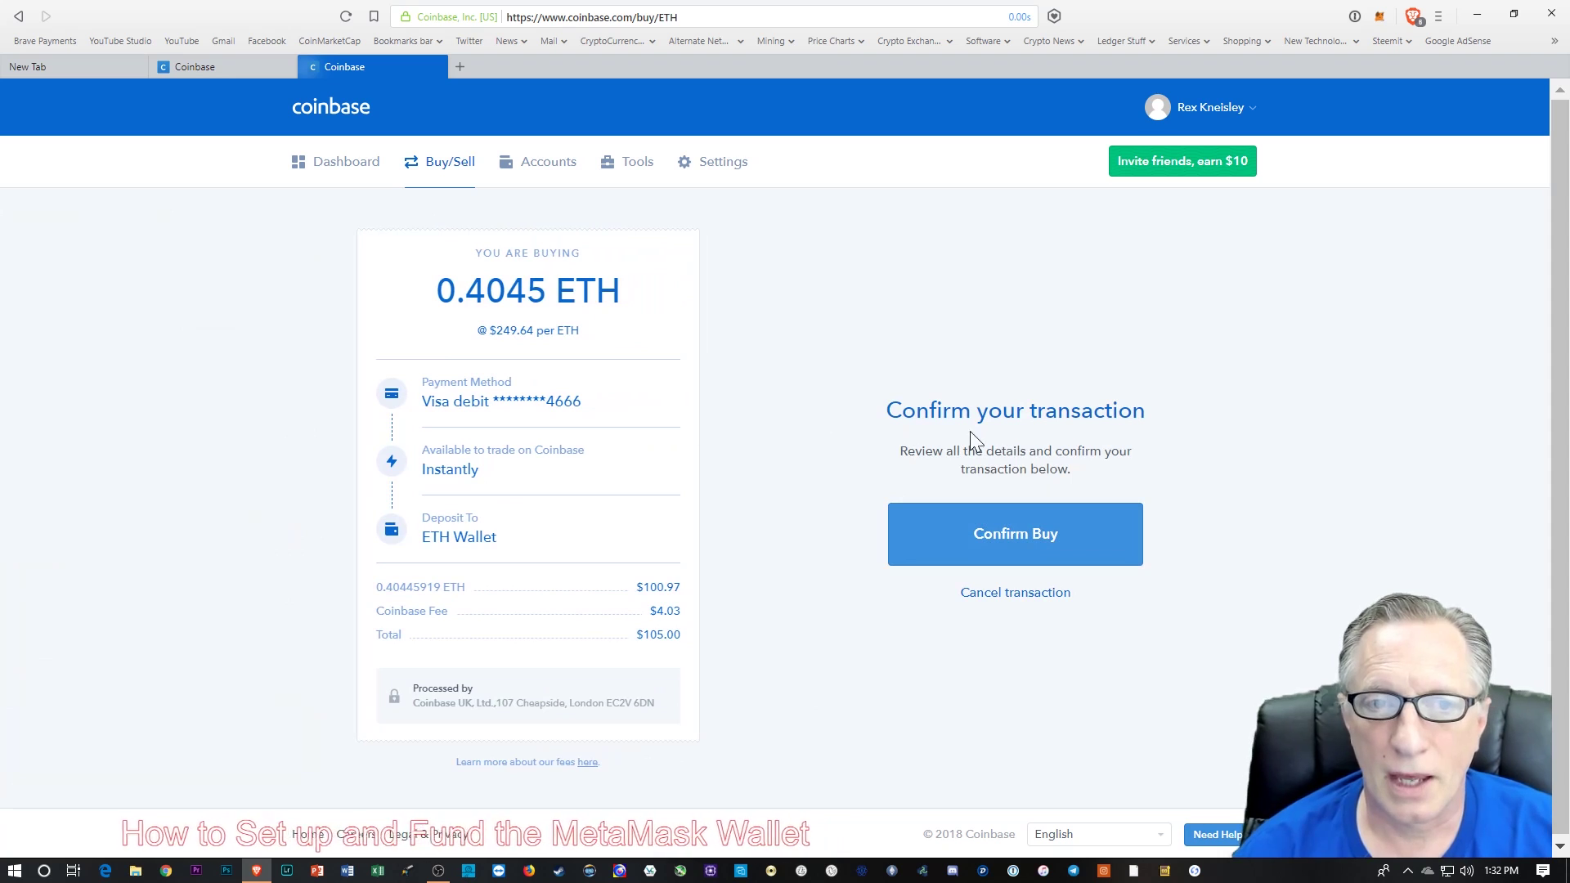
{"action": "left_click", "coordinate": [1010, 532]}
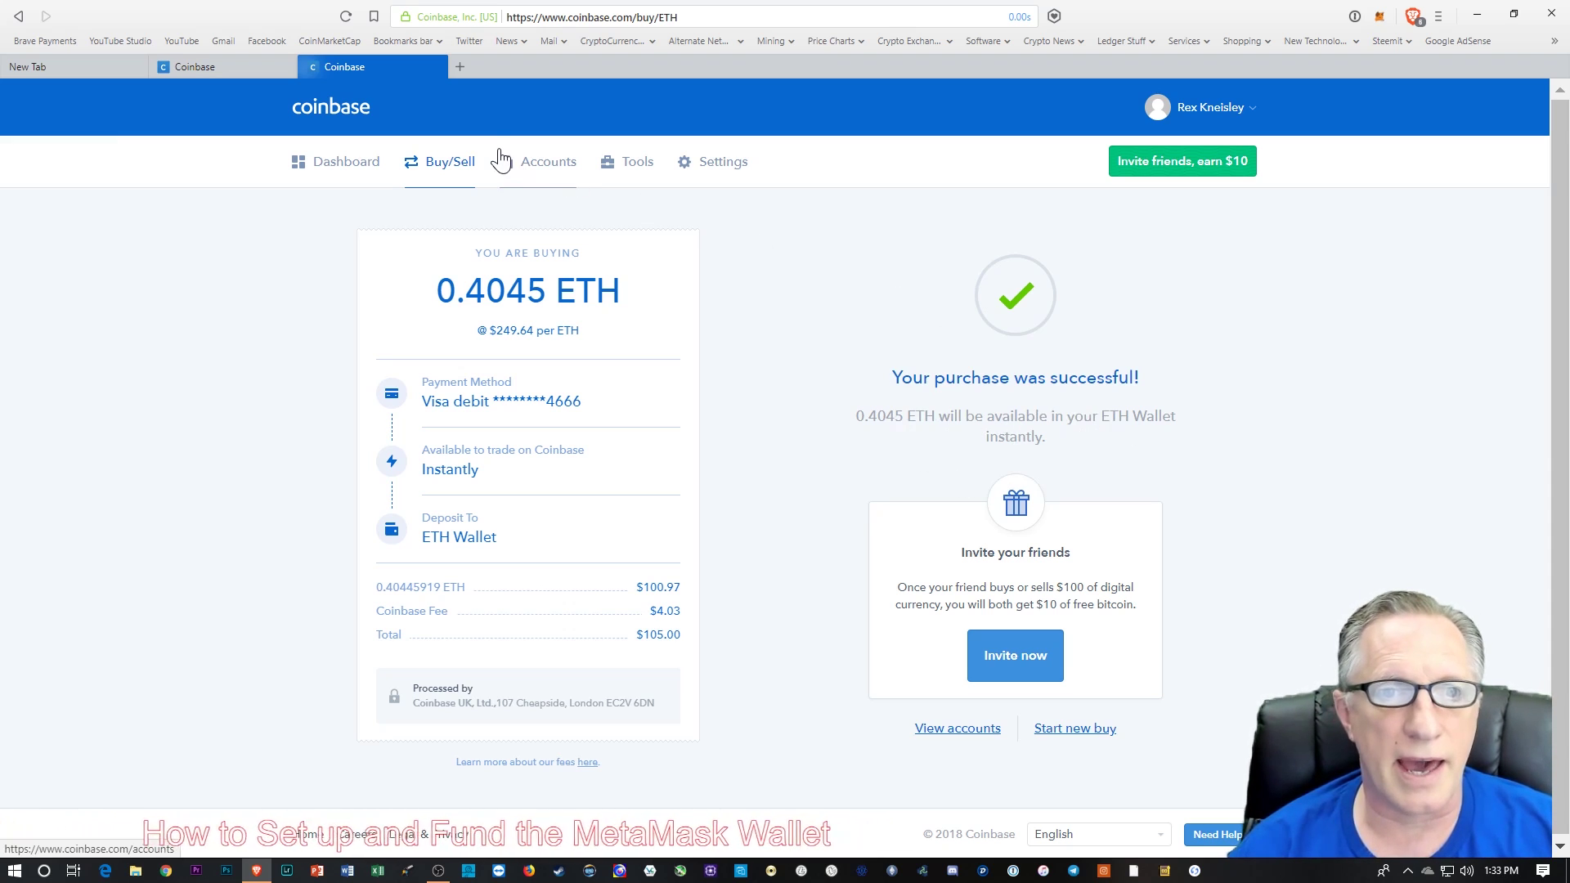
- View the Coinbase account wallets, open the bookmarked Coinbase Pro exchange in a new tab and log in
{"action": "left_click", "coordinate": [546, 168]}
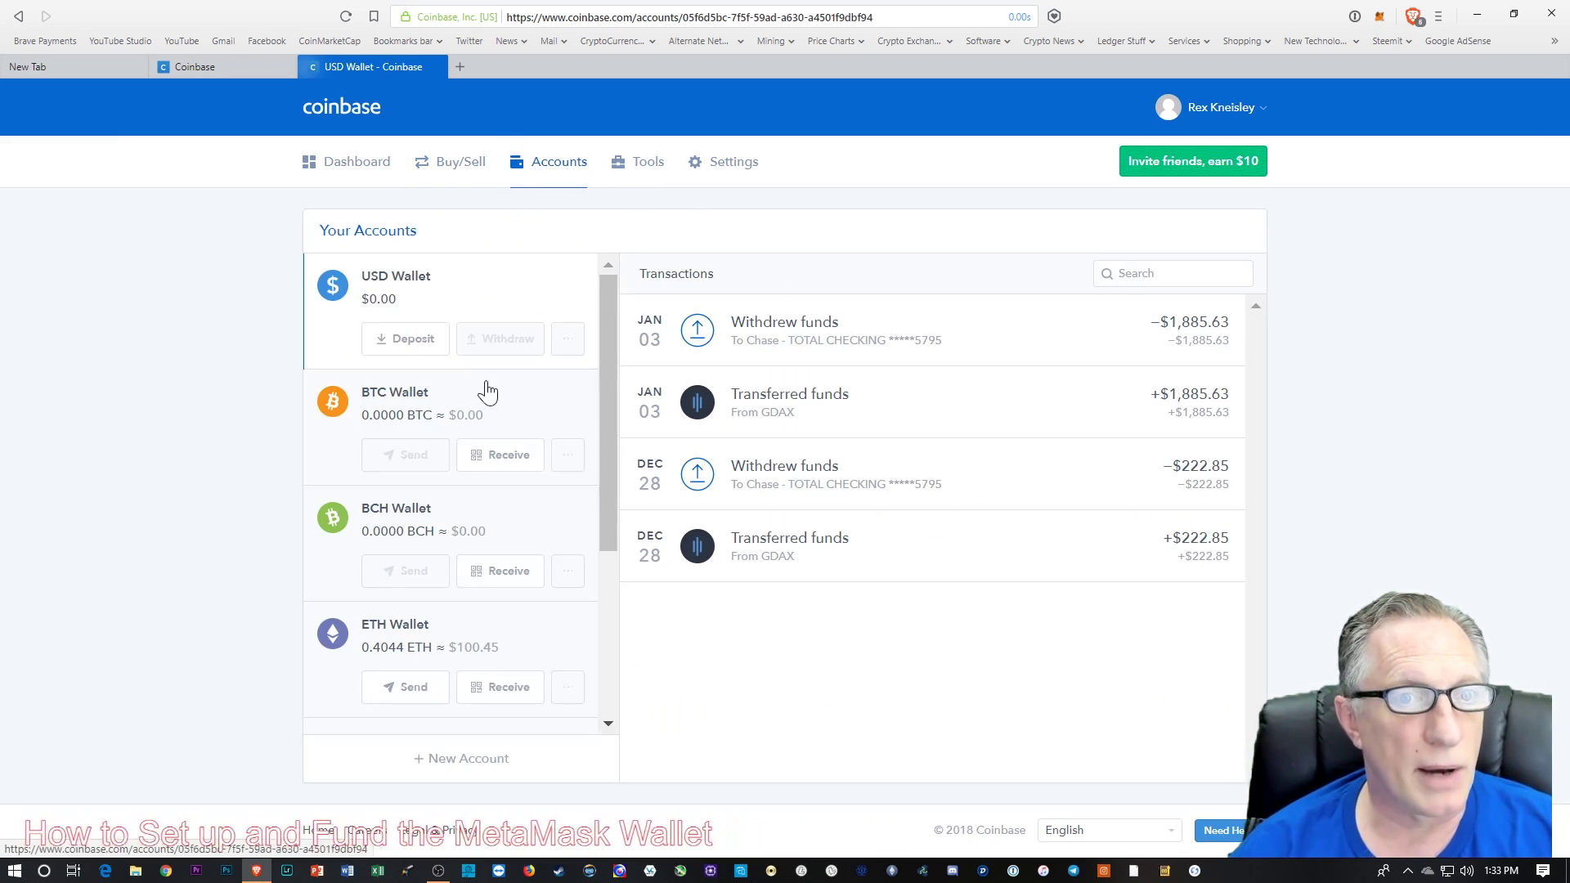
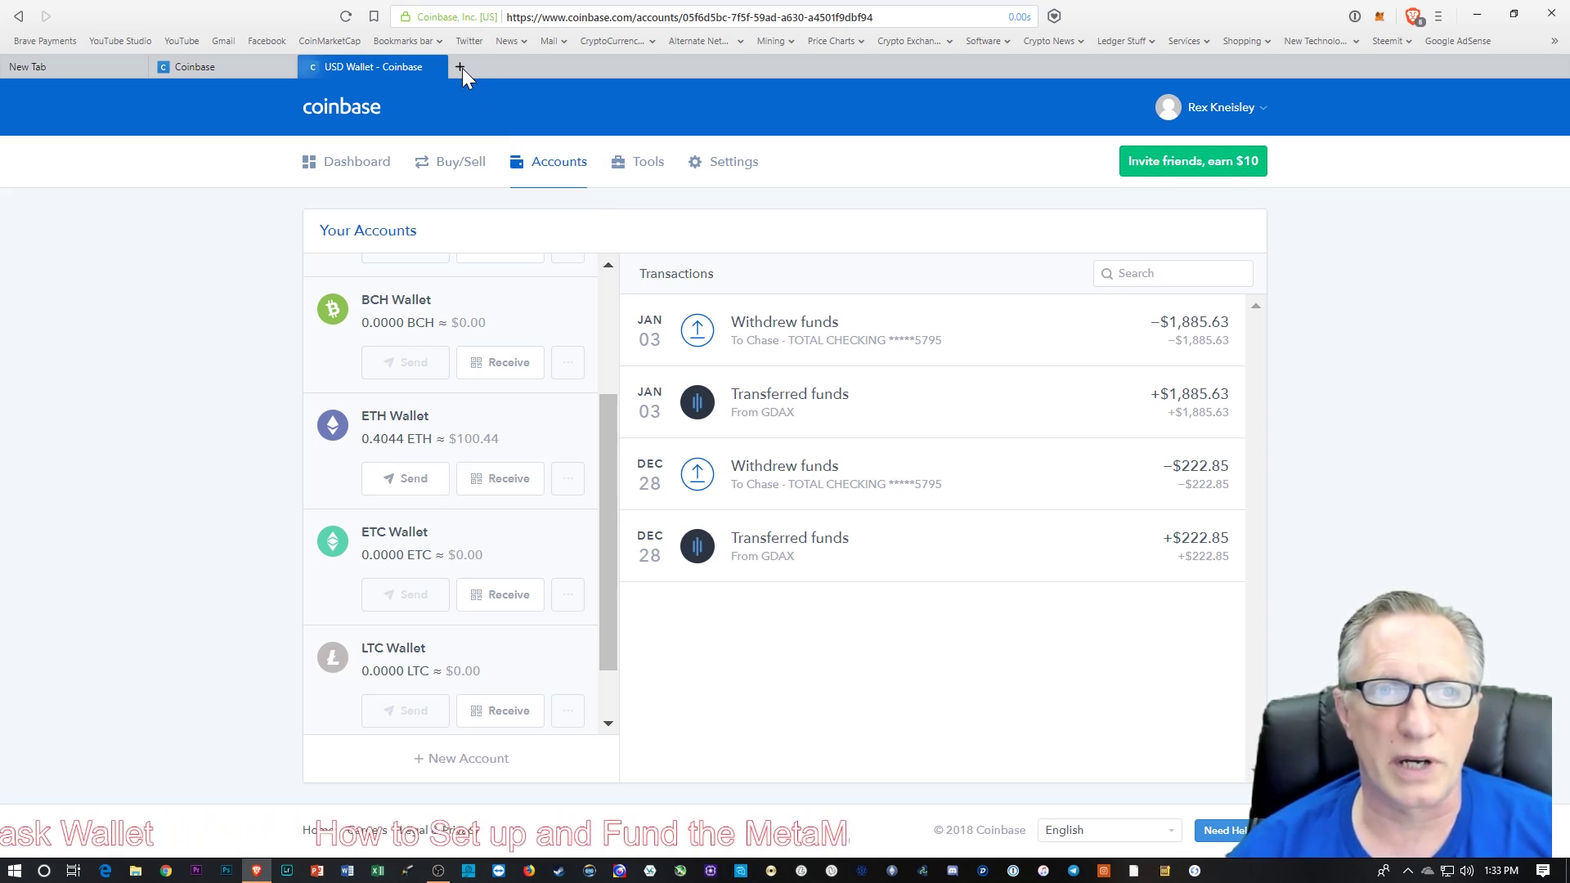
{"action": "left_click", "coordinate": [461, 68]}
{"action": "left_click", "coordinate": [925, 42]}
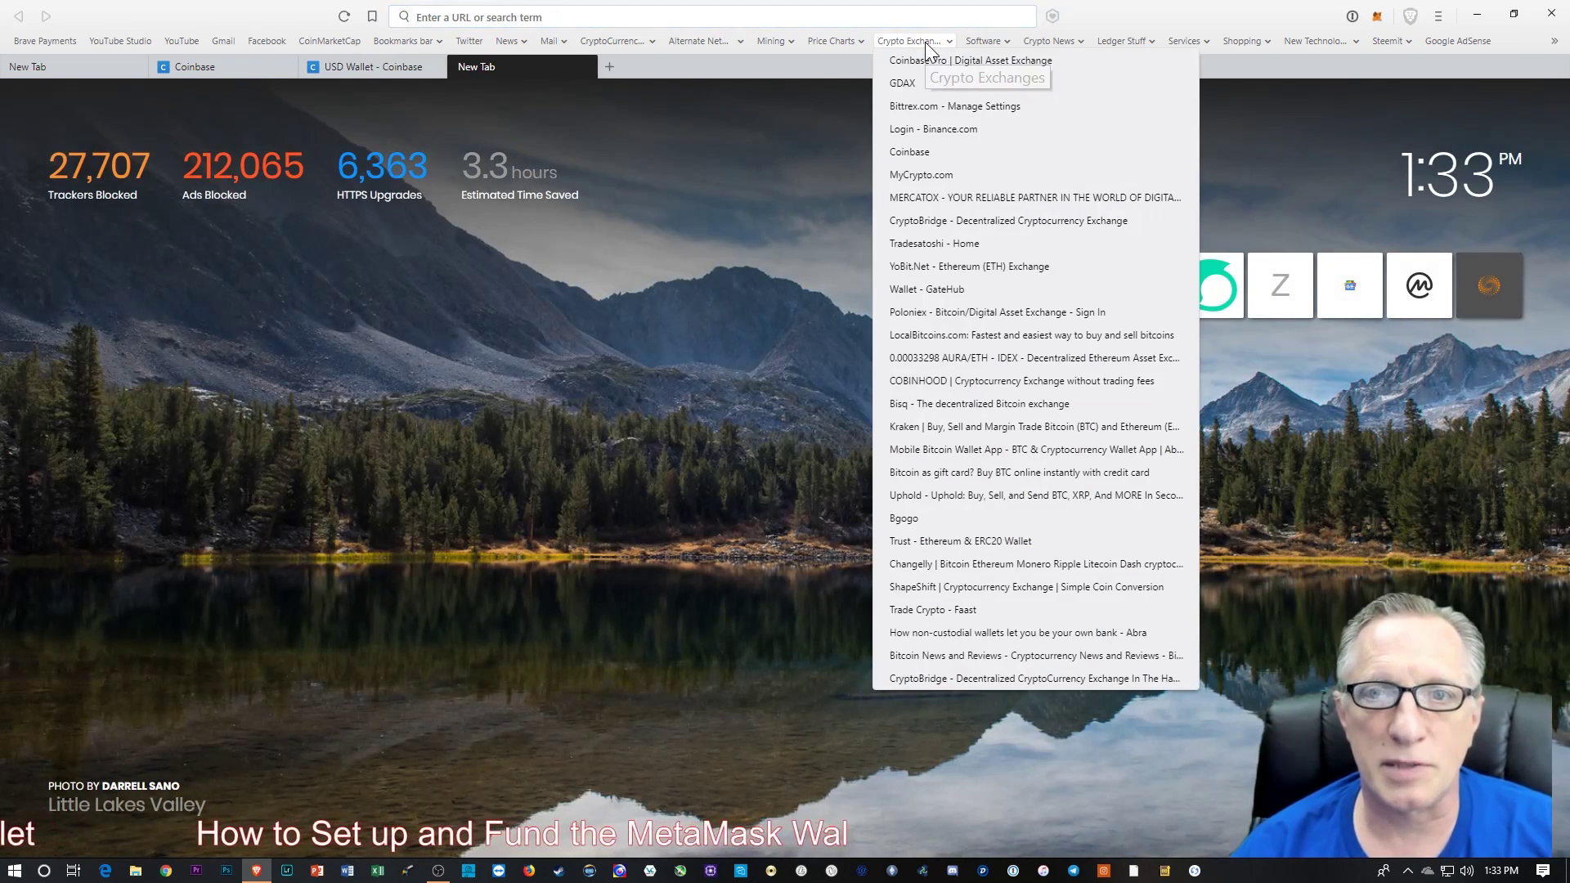
{"action": "left_click", "coordinate": [941, 59]}
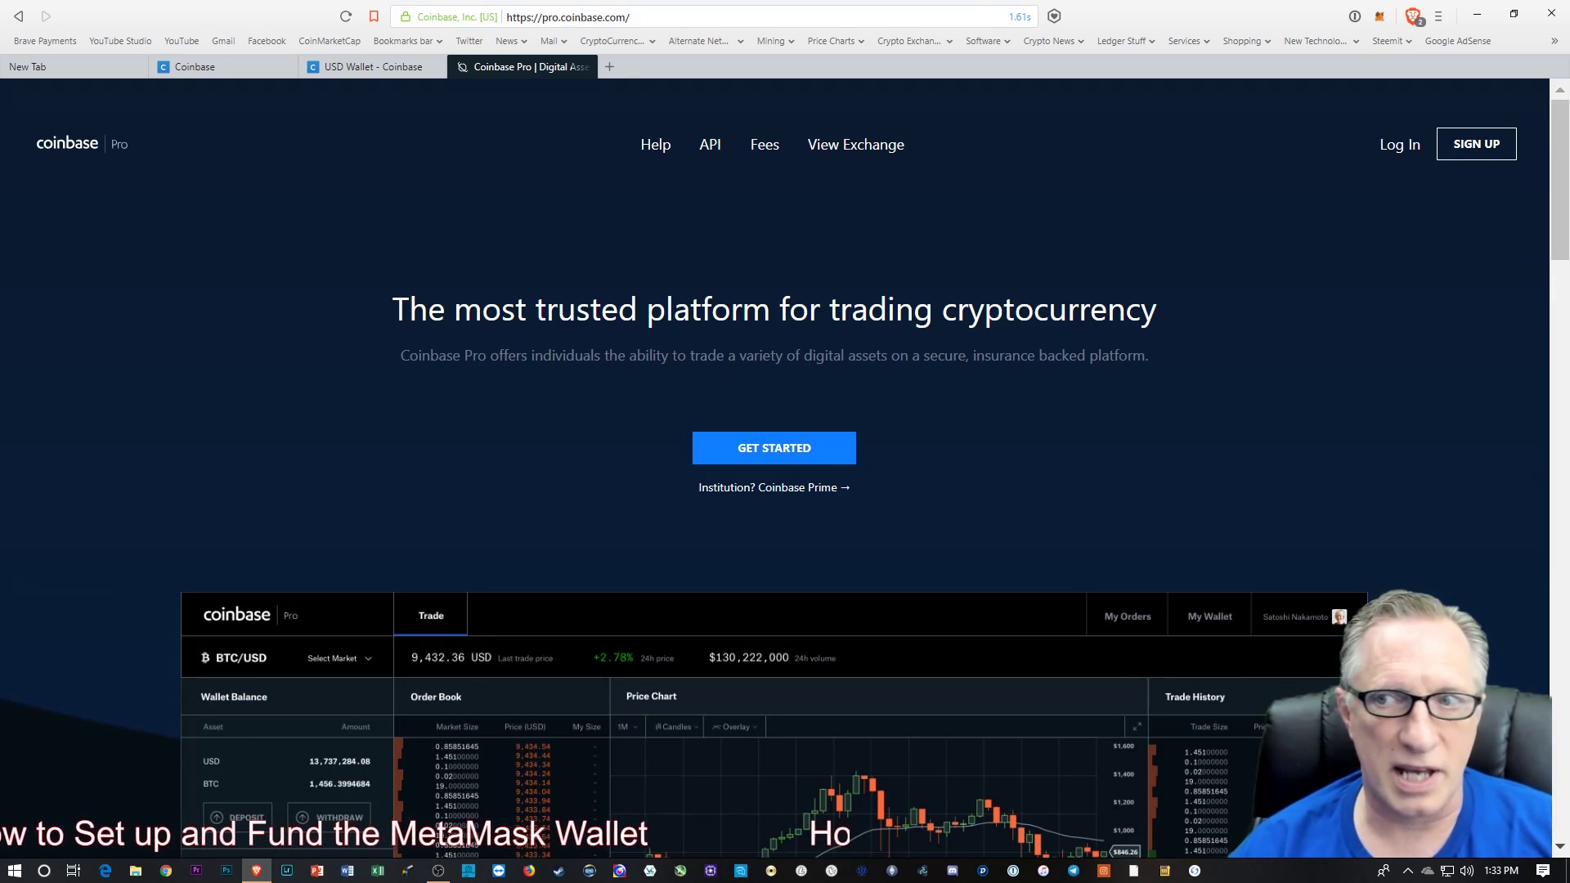
{"action": "left_click", "coordinate": [1392, 152]}
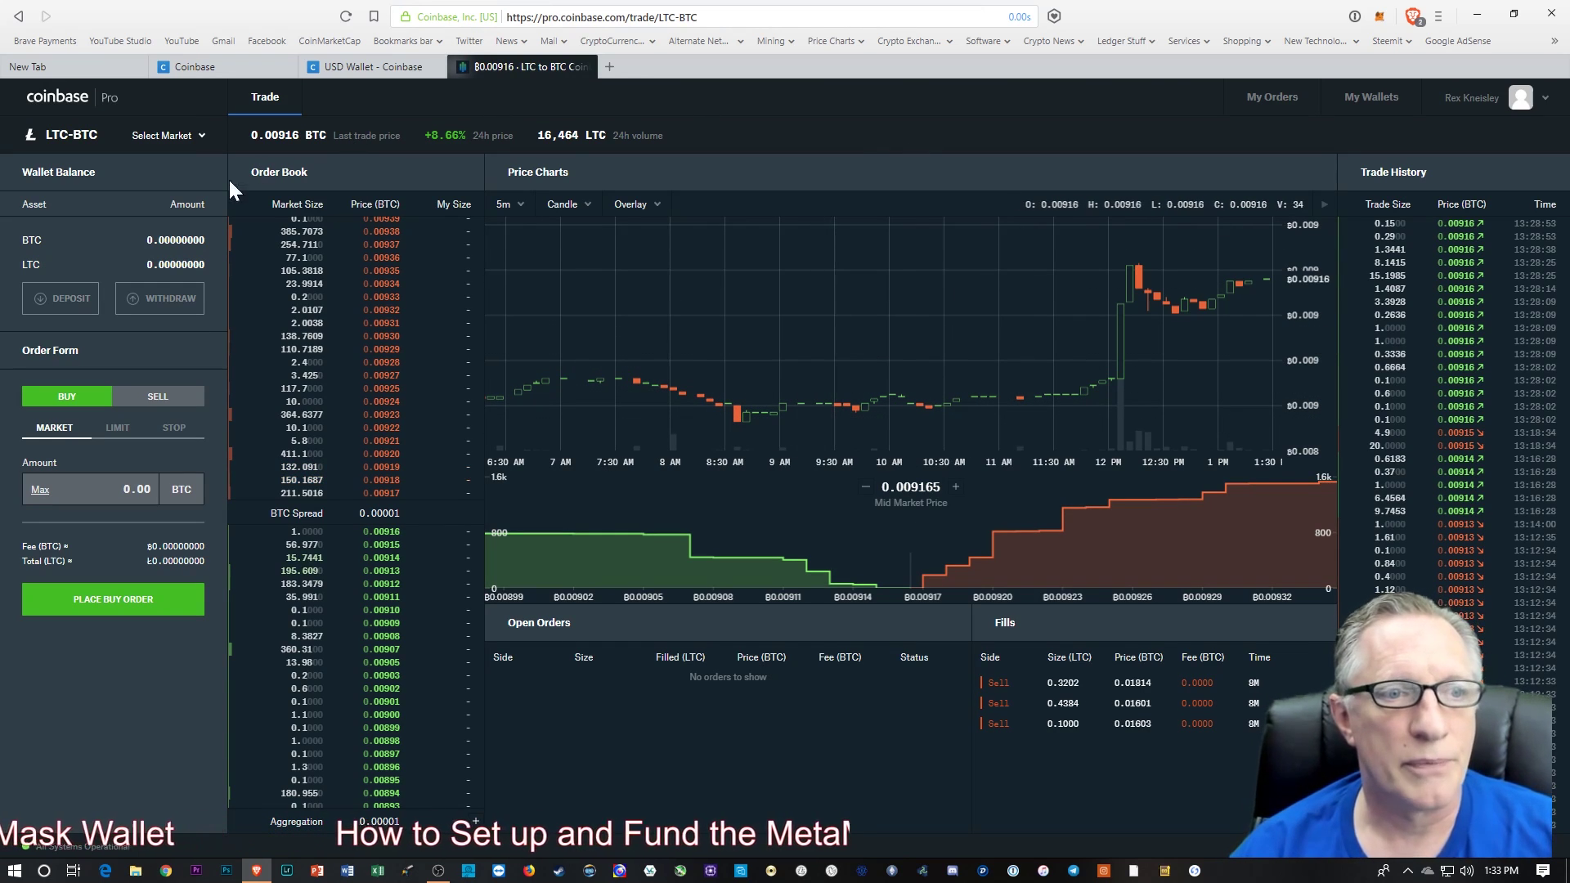
- Deposit the maximum 0.40445919 ETH from the Coinbase ETH Wallet into the Coinbase Pro account
{"action": "left_click", "coordinate": [59, 300]}
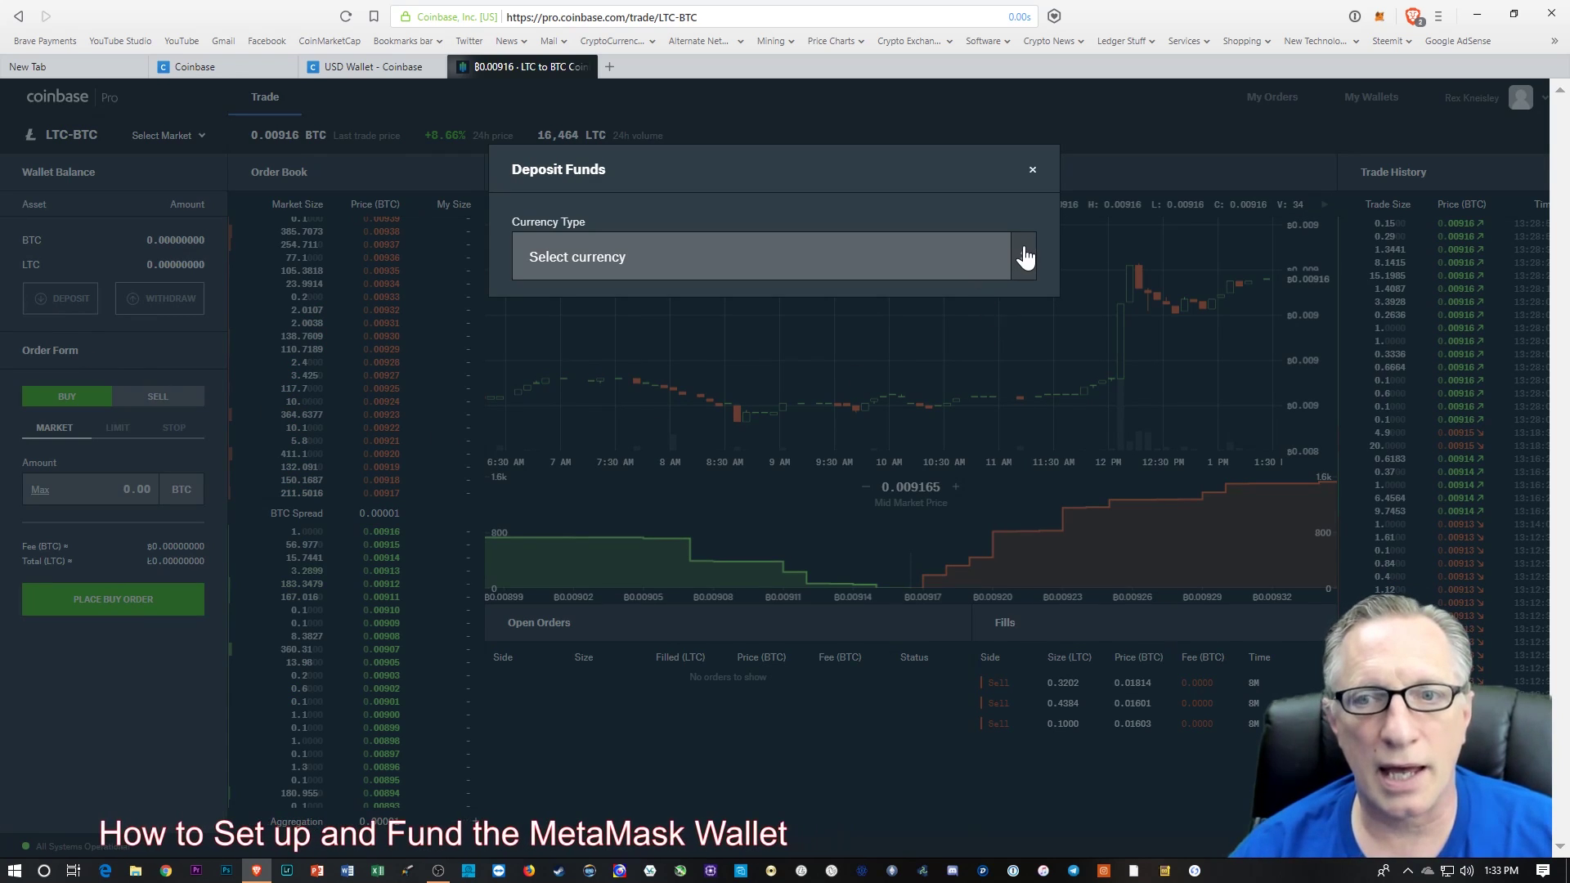
{"action": "left_click", "coordinate": [1023, 256]}
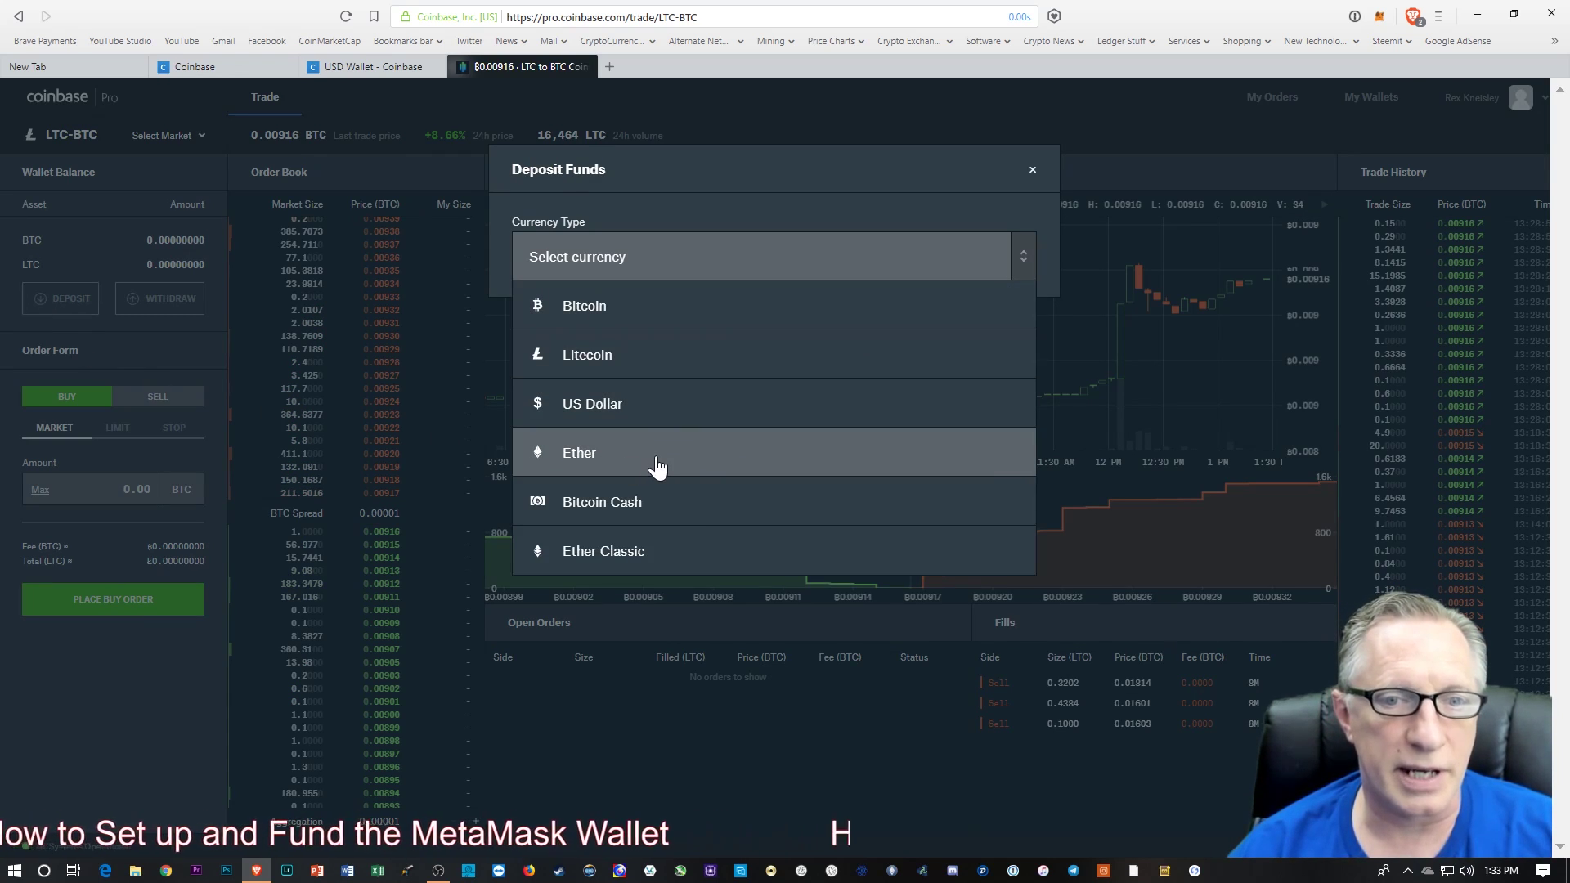
{"action": "left_click", "coordinate": [657, 467]}
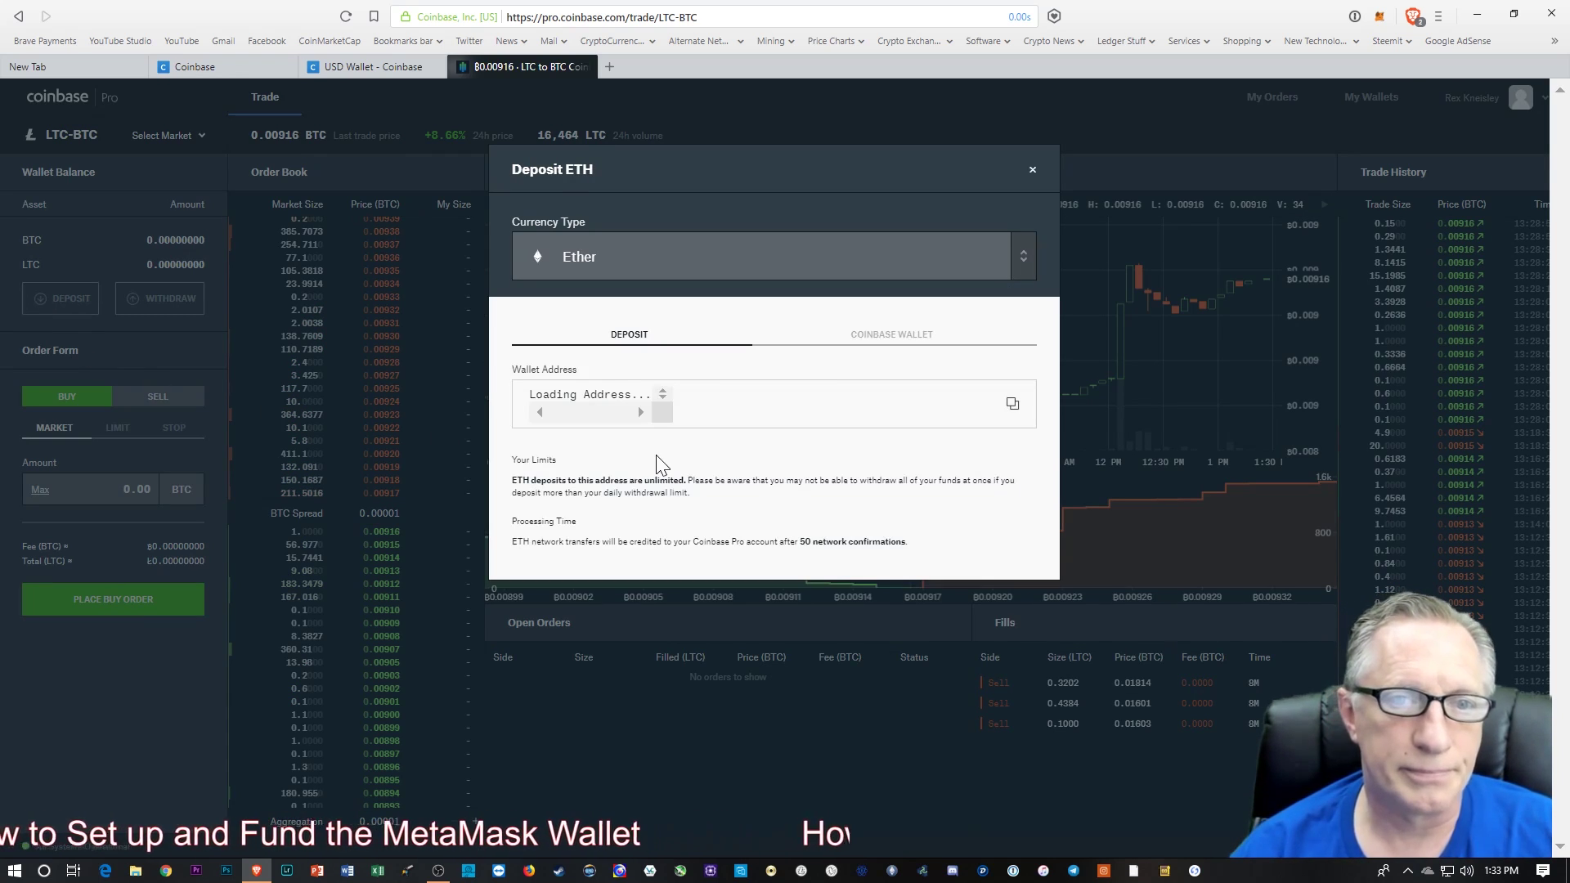
{"action": "left_click", "coordinate": [893, 344]}
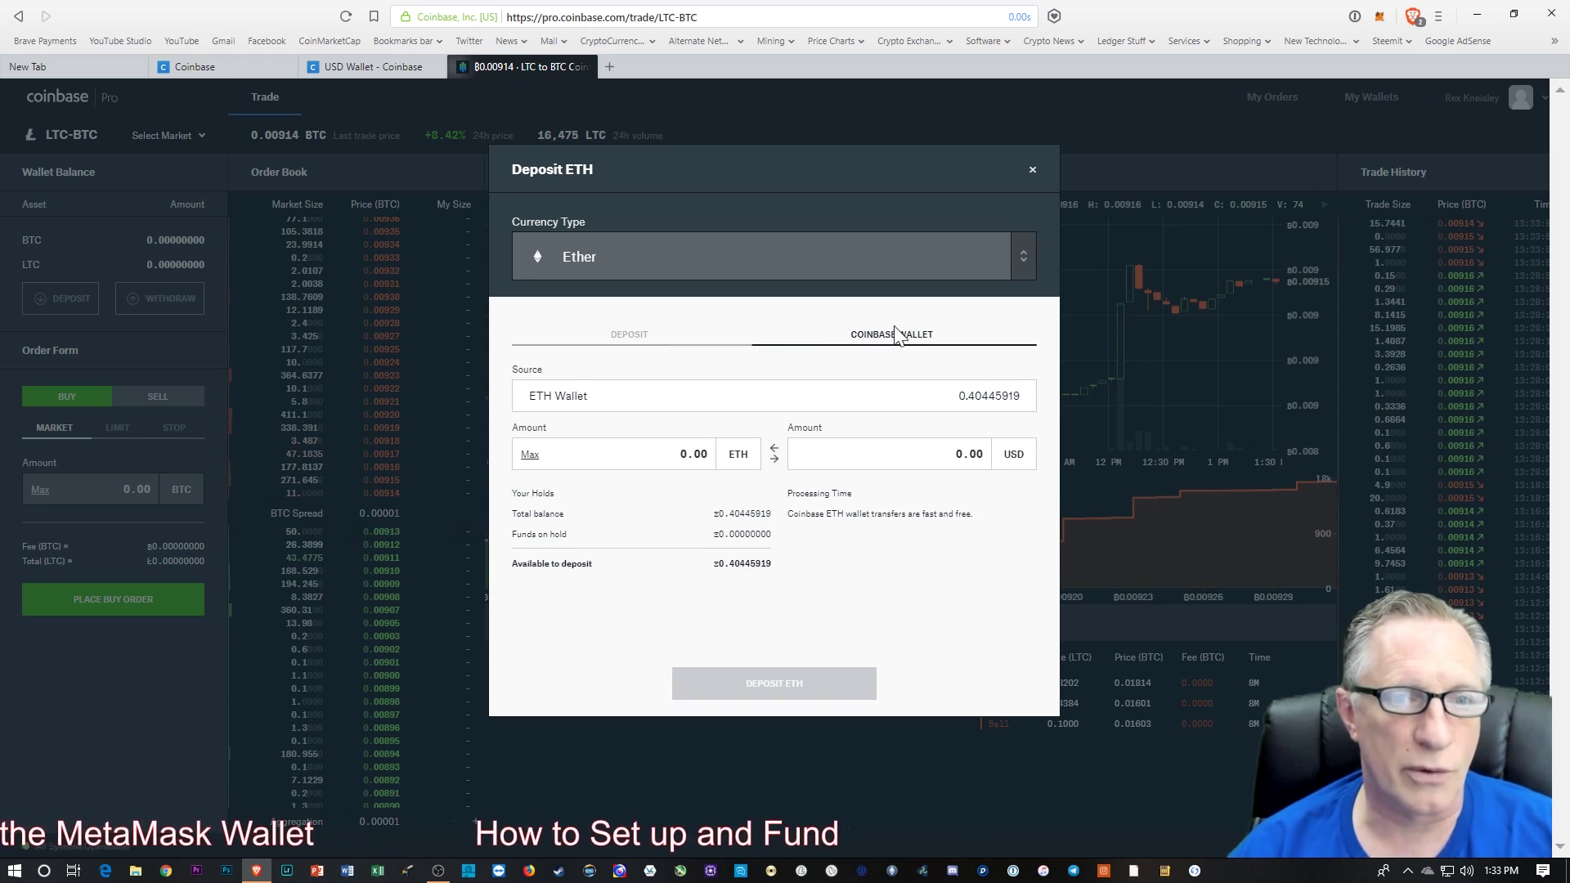
{"action": "left_click", "coordinate": [530, 455]}
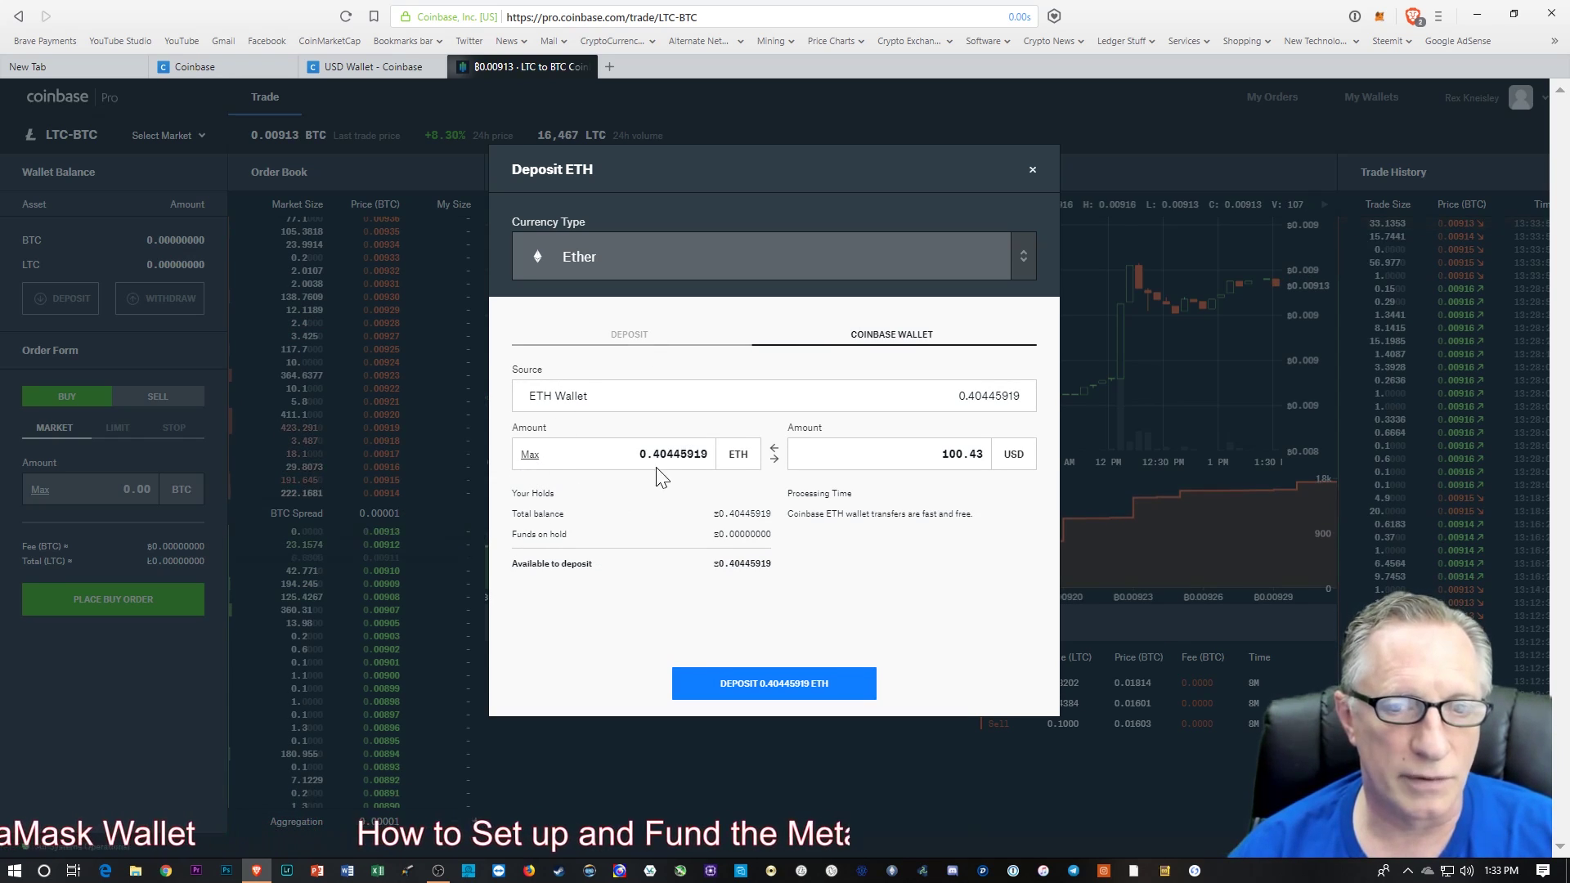
{"action": "left_click", "coordinate": [782, 692]}
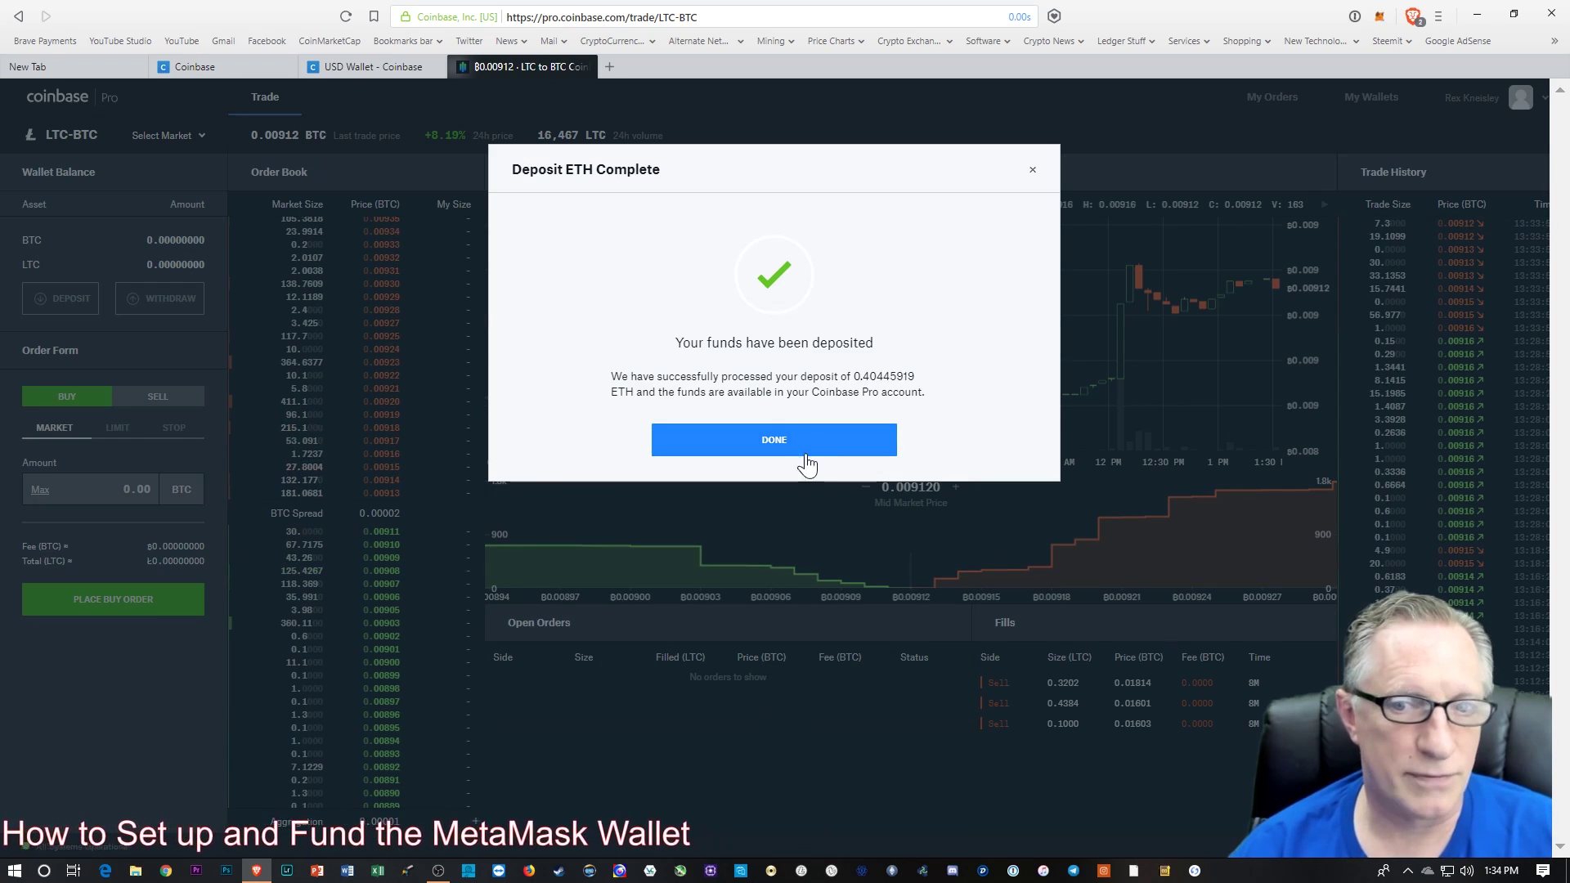
- Dismiss the completed ETH deposit notice and copy the address of MetaMask's Account 1 to the clipboard
{"action": "left_click", "coordinate": [791, 448]}
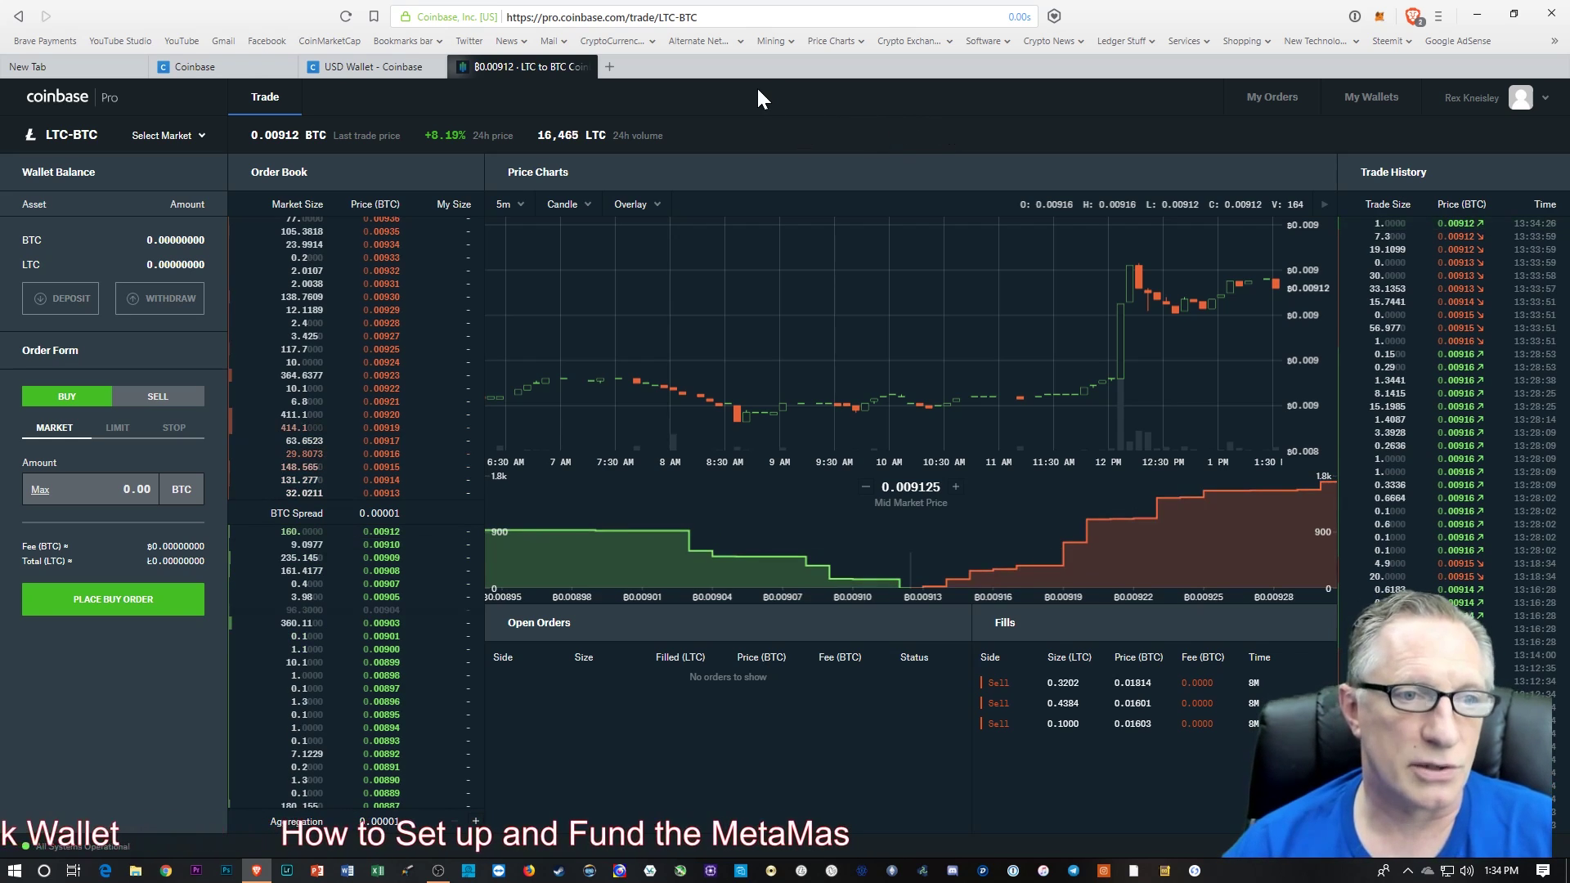
{"action": "left_click", "coordinate": [1380, 16]}
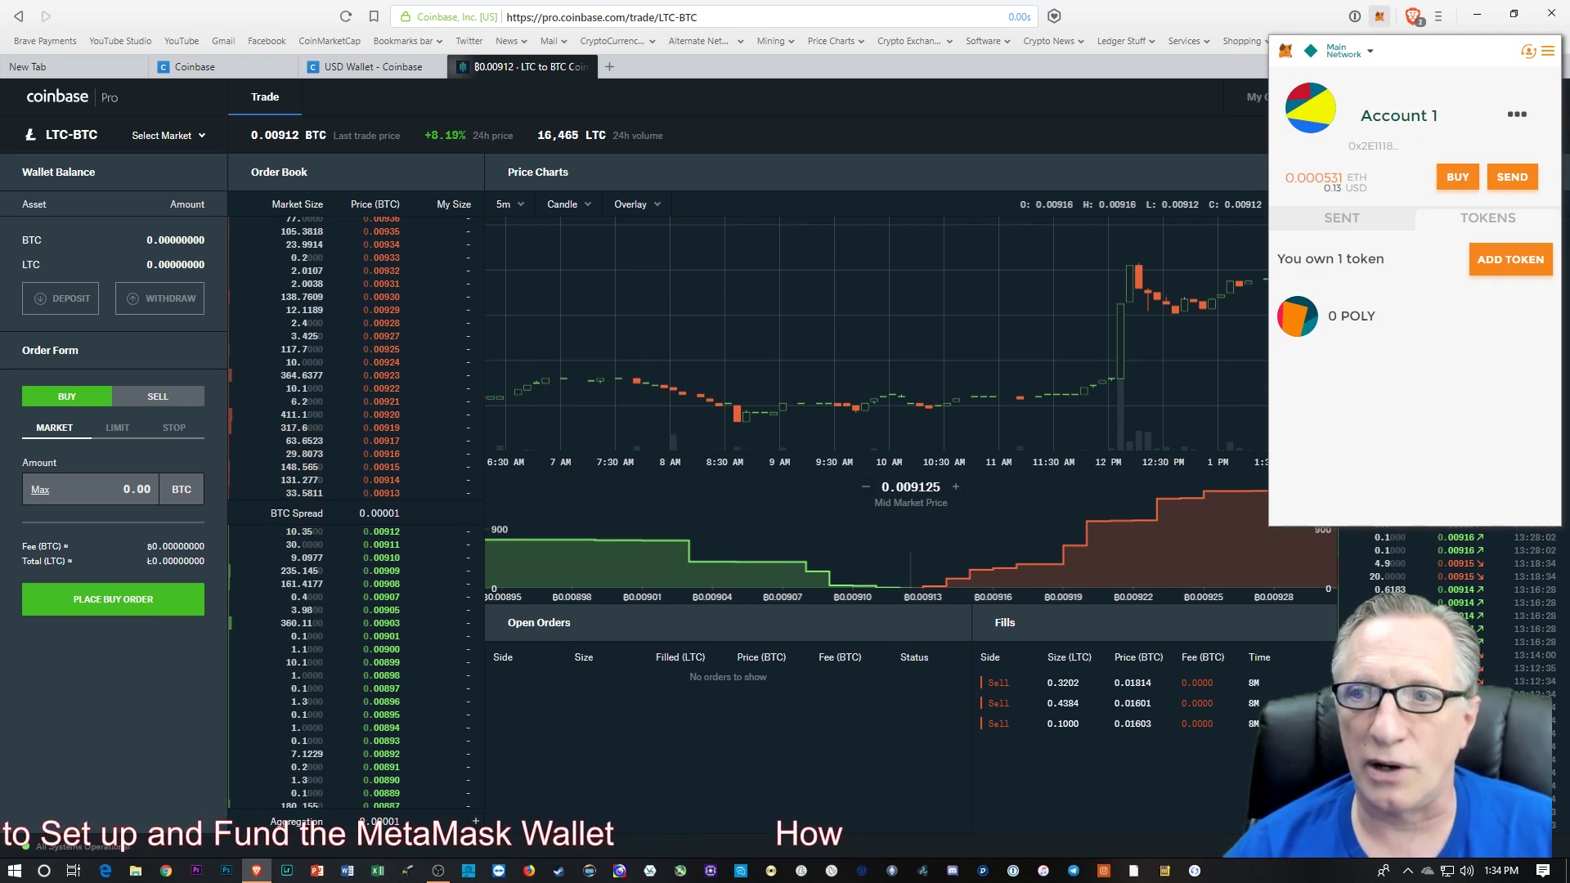
{"action": "left_click", "coordinate": [1518, 120]}
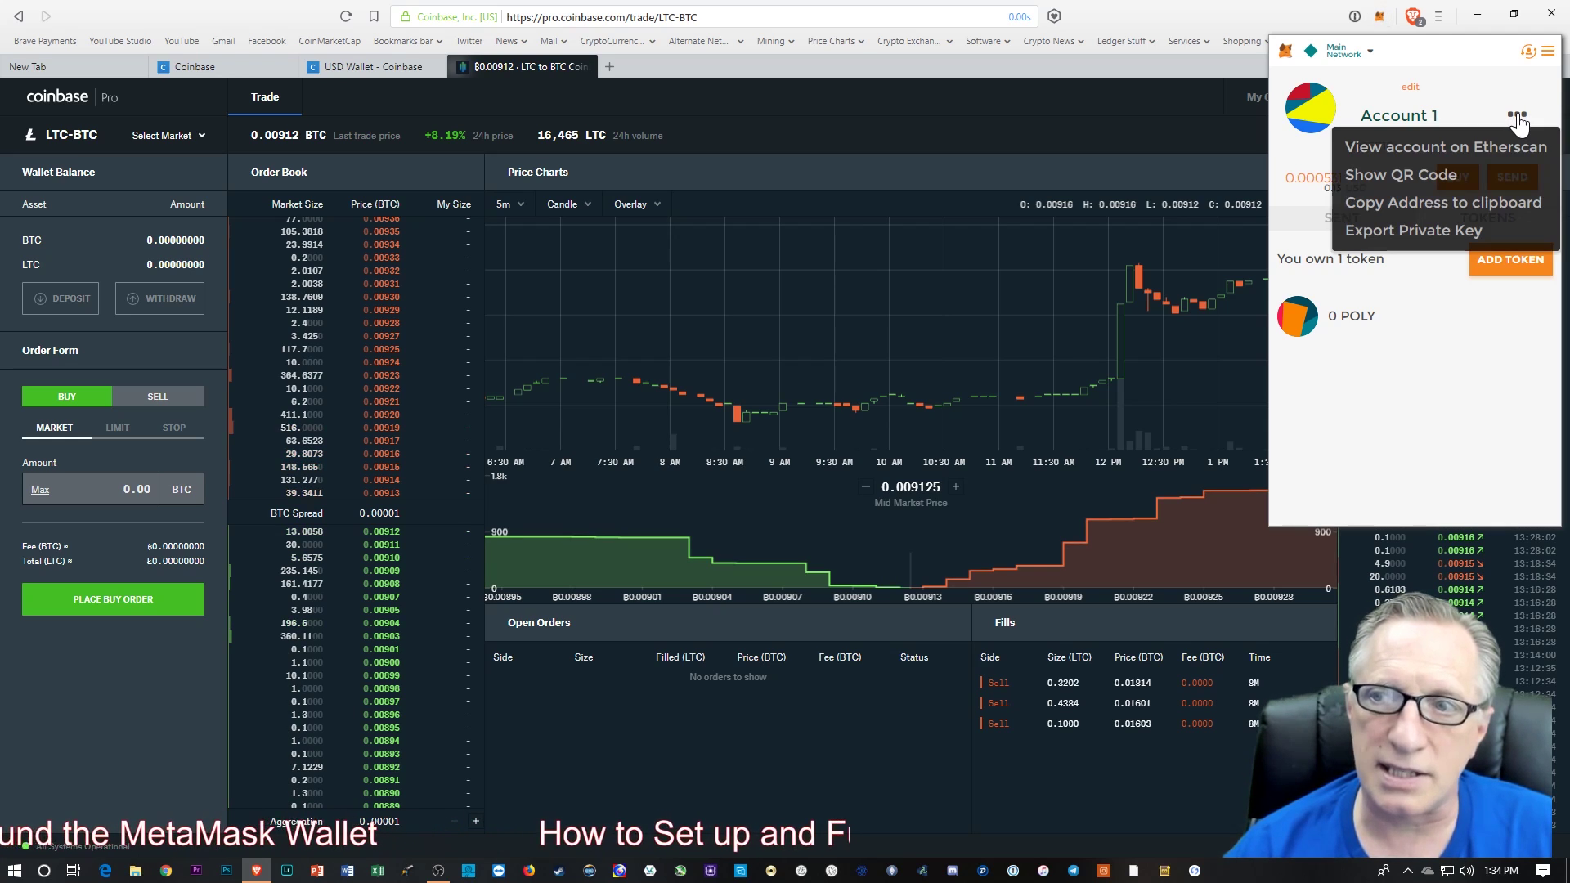
{"action": "left_click", "coordinate": [1424, 205]}
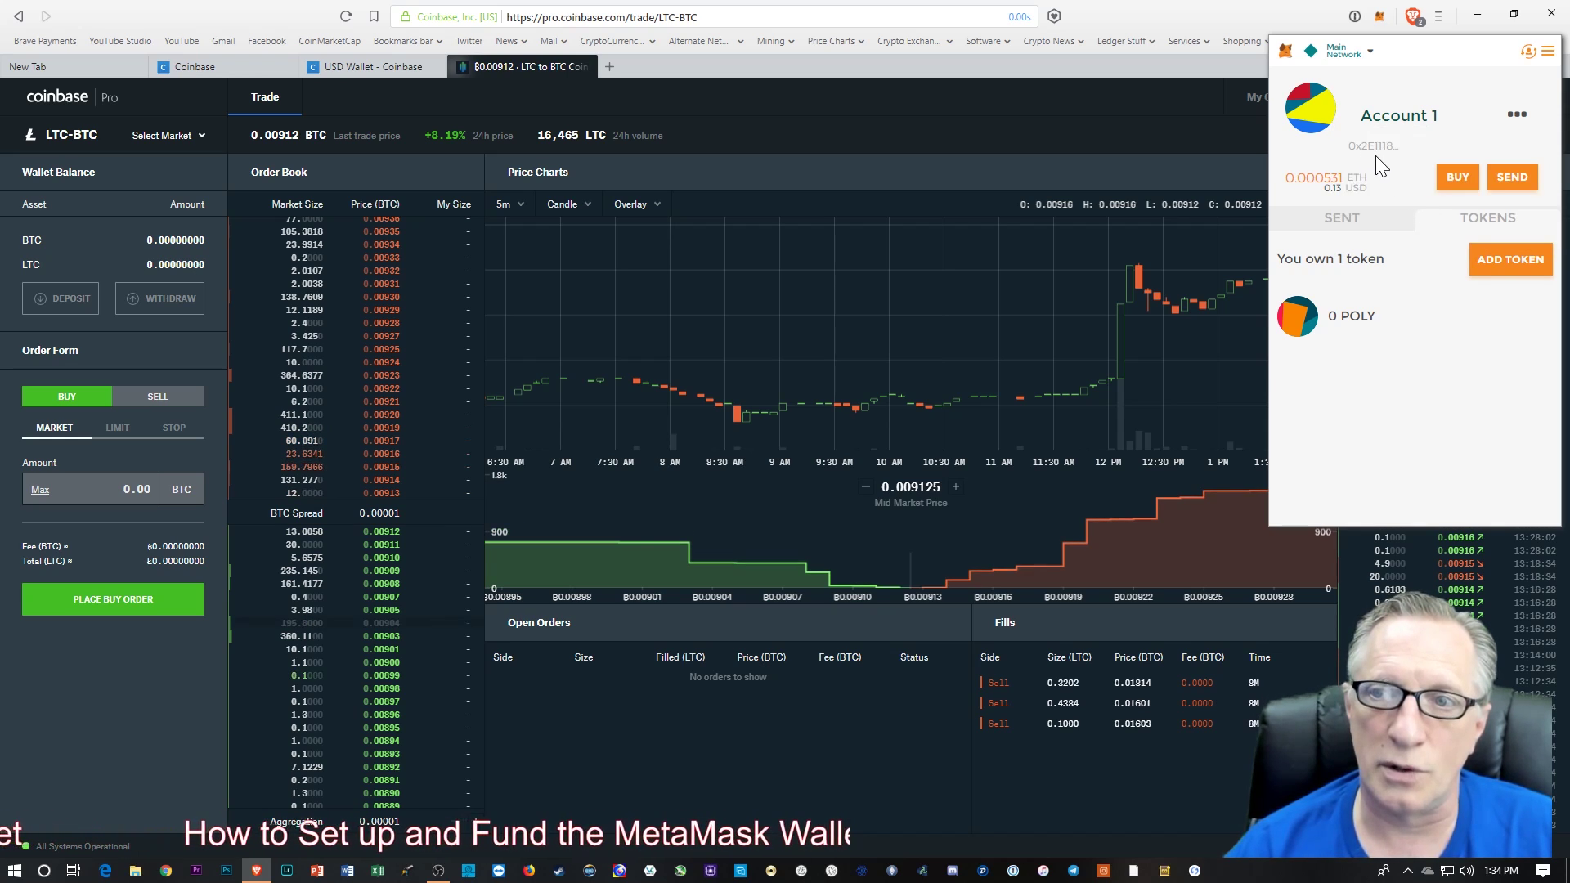
{"action": "left_click", "coordinate": [719, 100]}
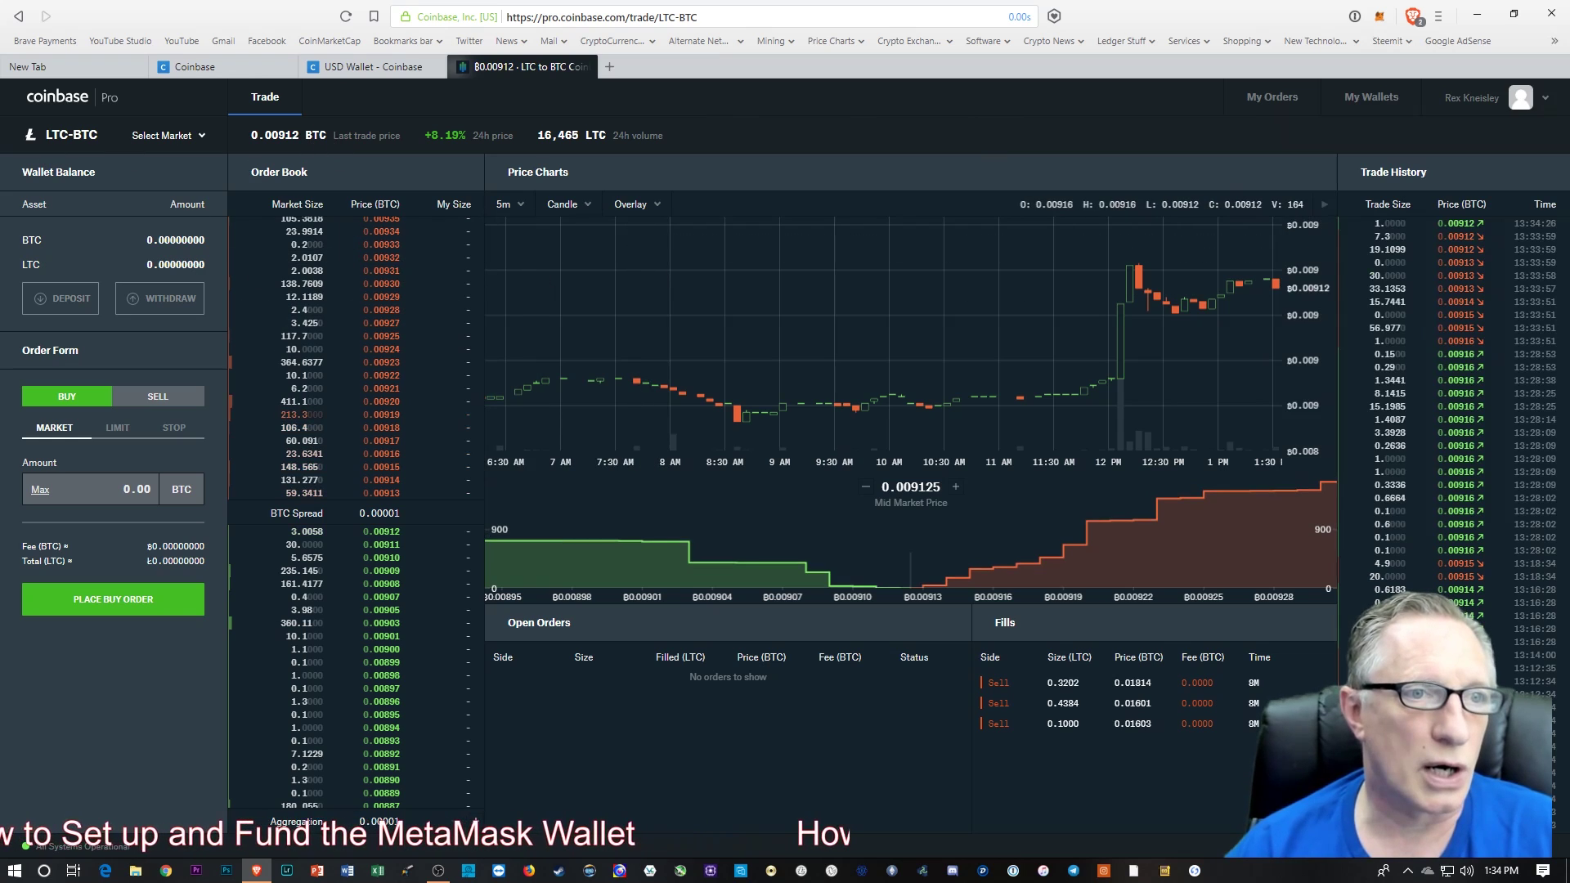
- Start an Ether withdrawal from Coinbase Pro and paste the copied MetaMask address as the destination
{"action": "left_click", "coordinate": [178, 312]}
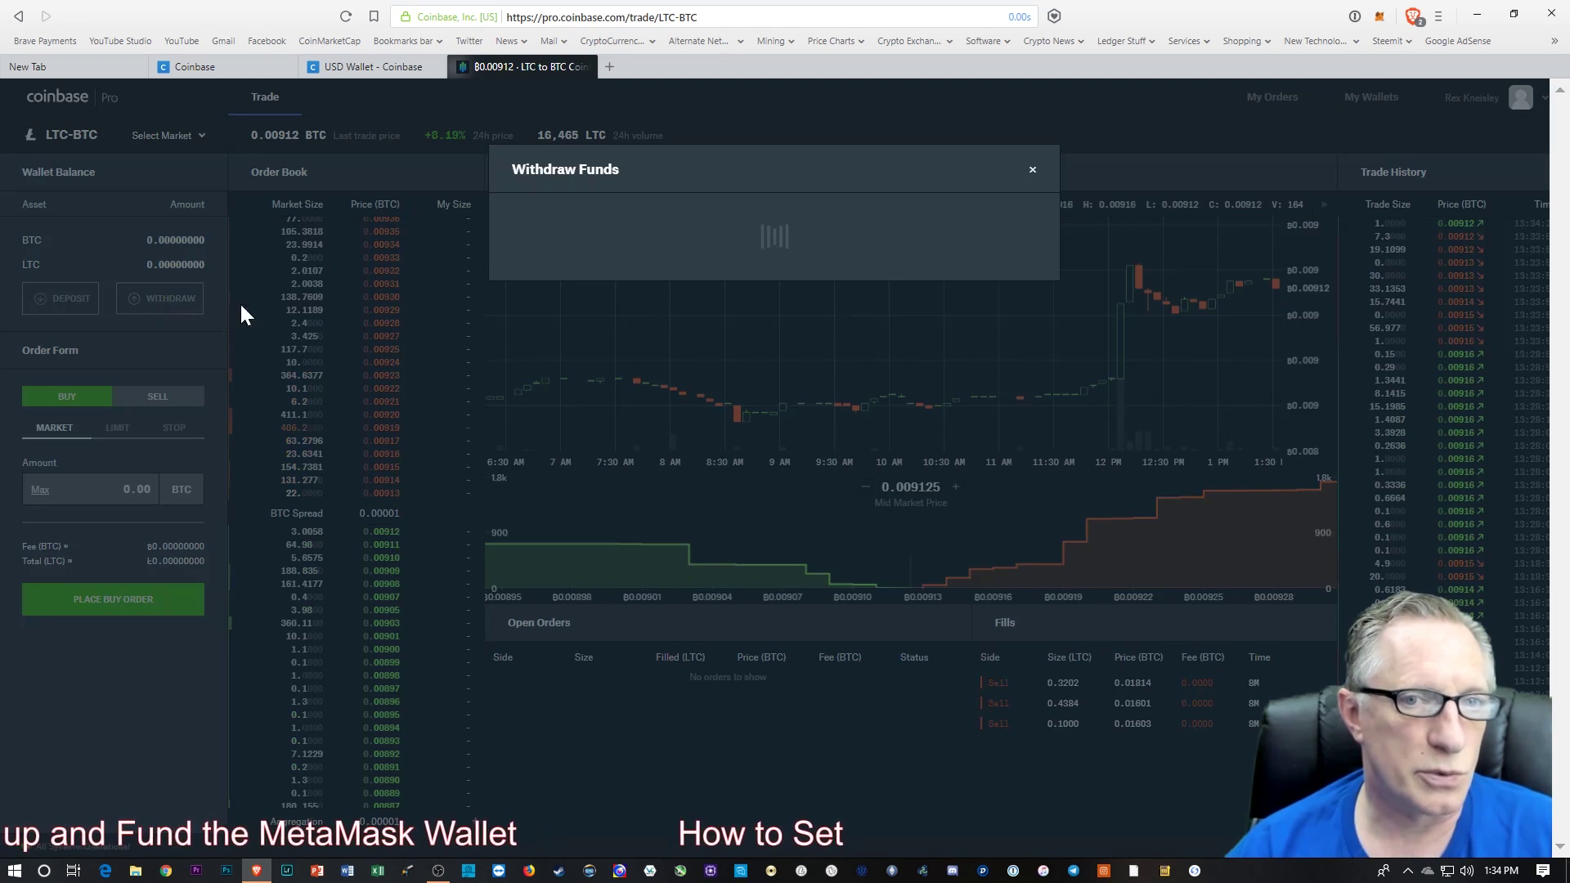
{"action": "left_click", "coordinate": [1021, 259]}
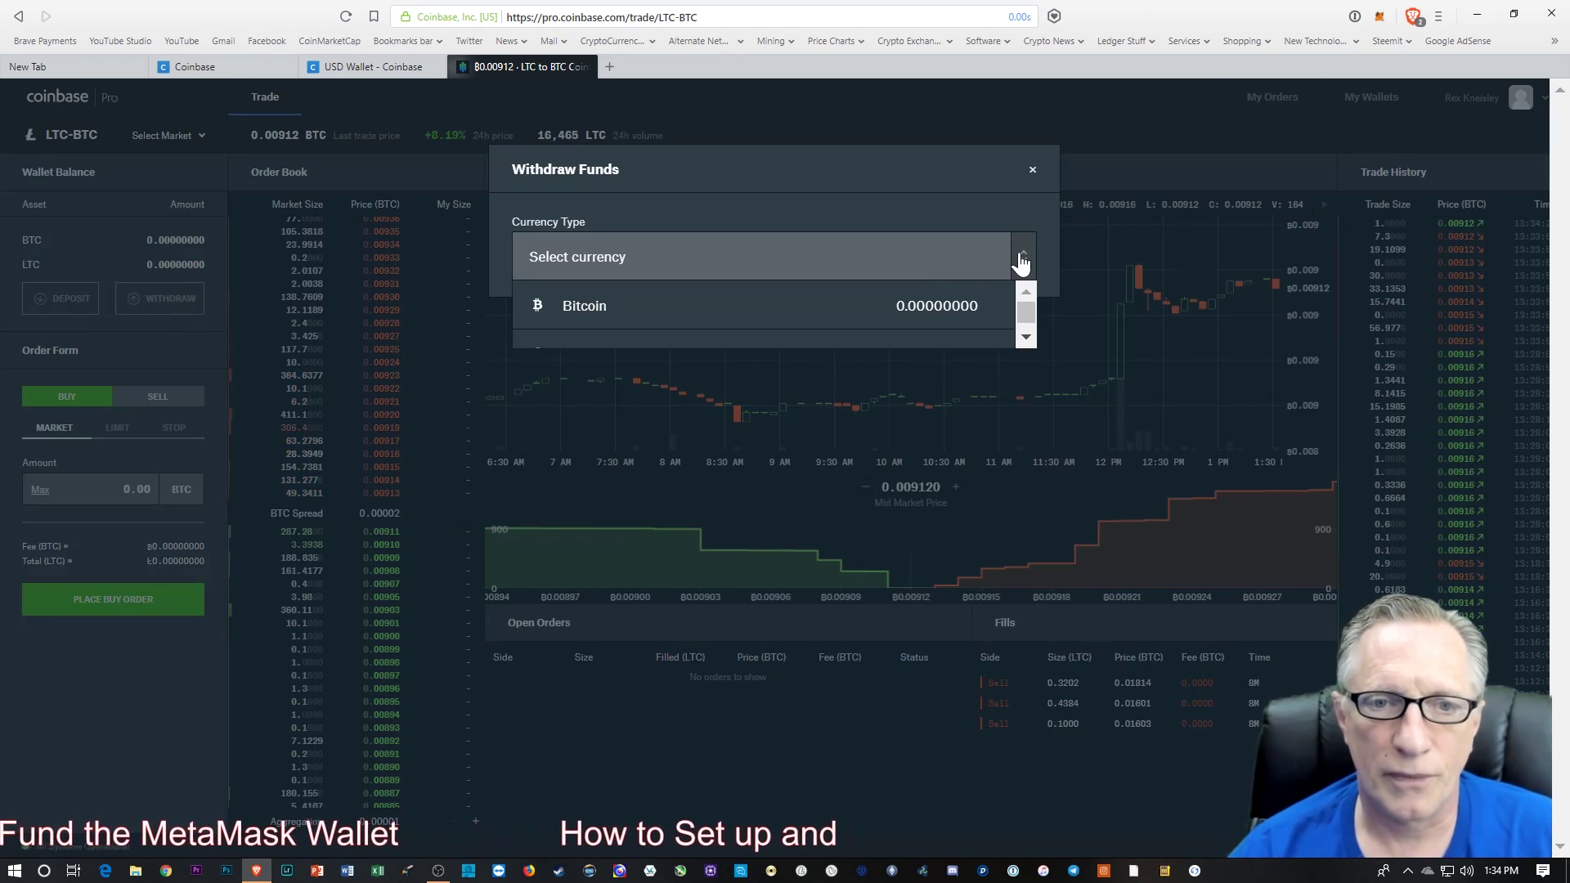
{"action": "left_click", "coordinate": [592, 458]}
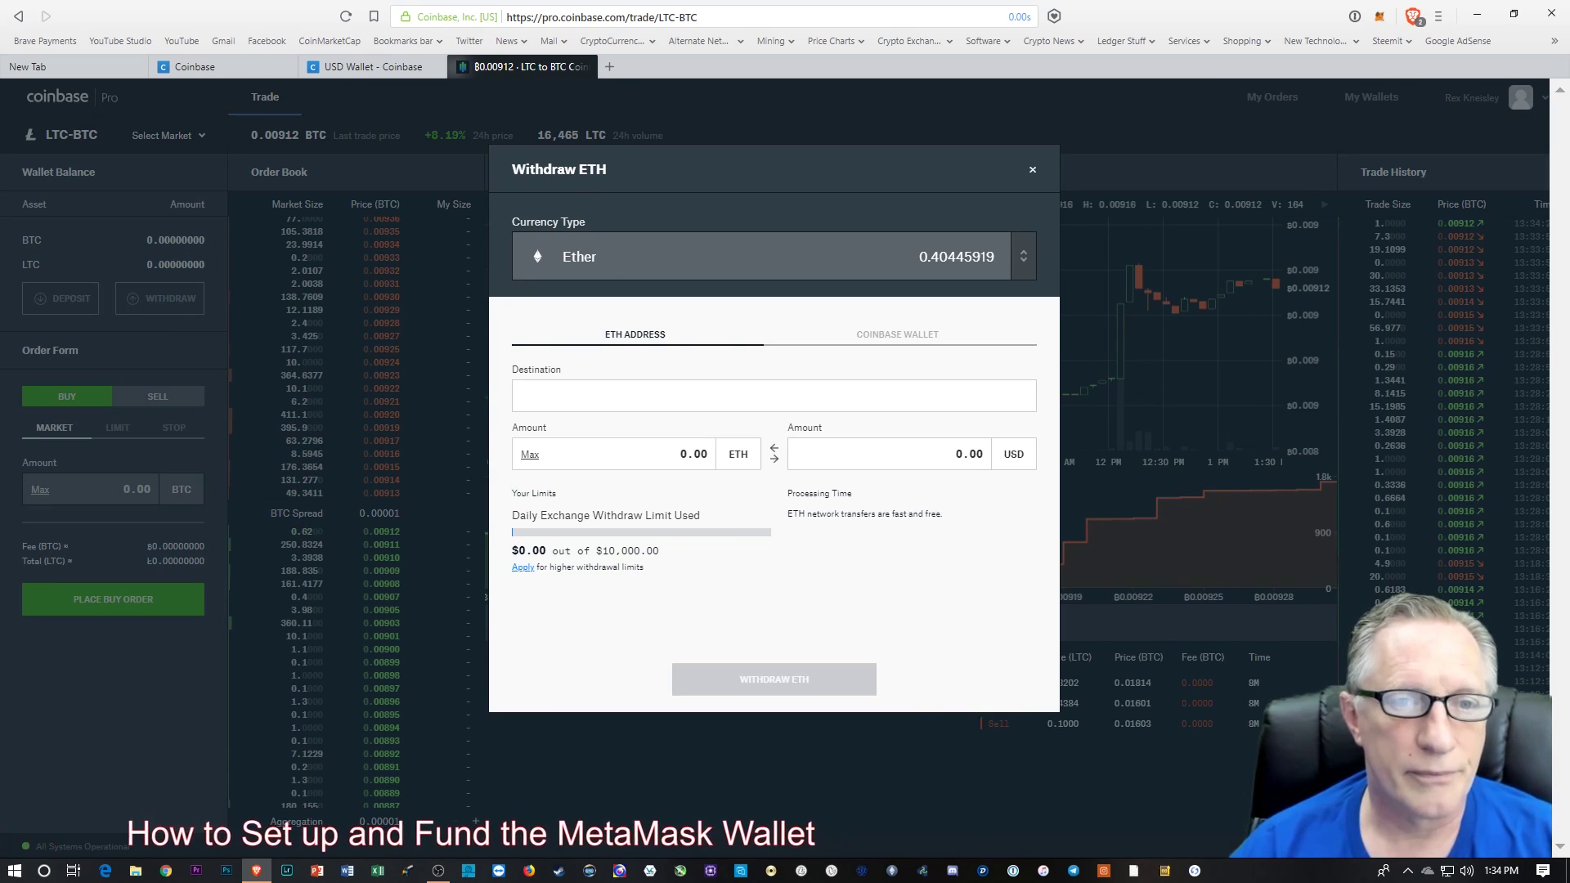
{"action": "right_click", "coordinate": [531, 397]}
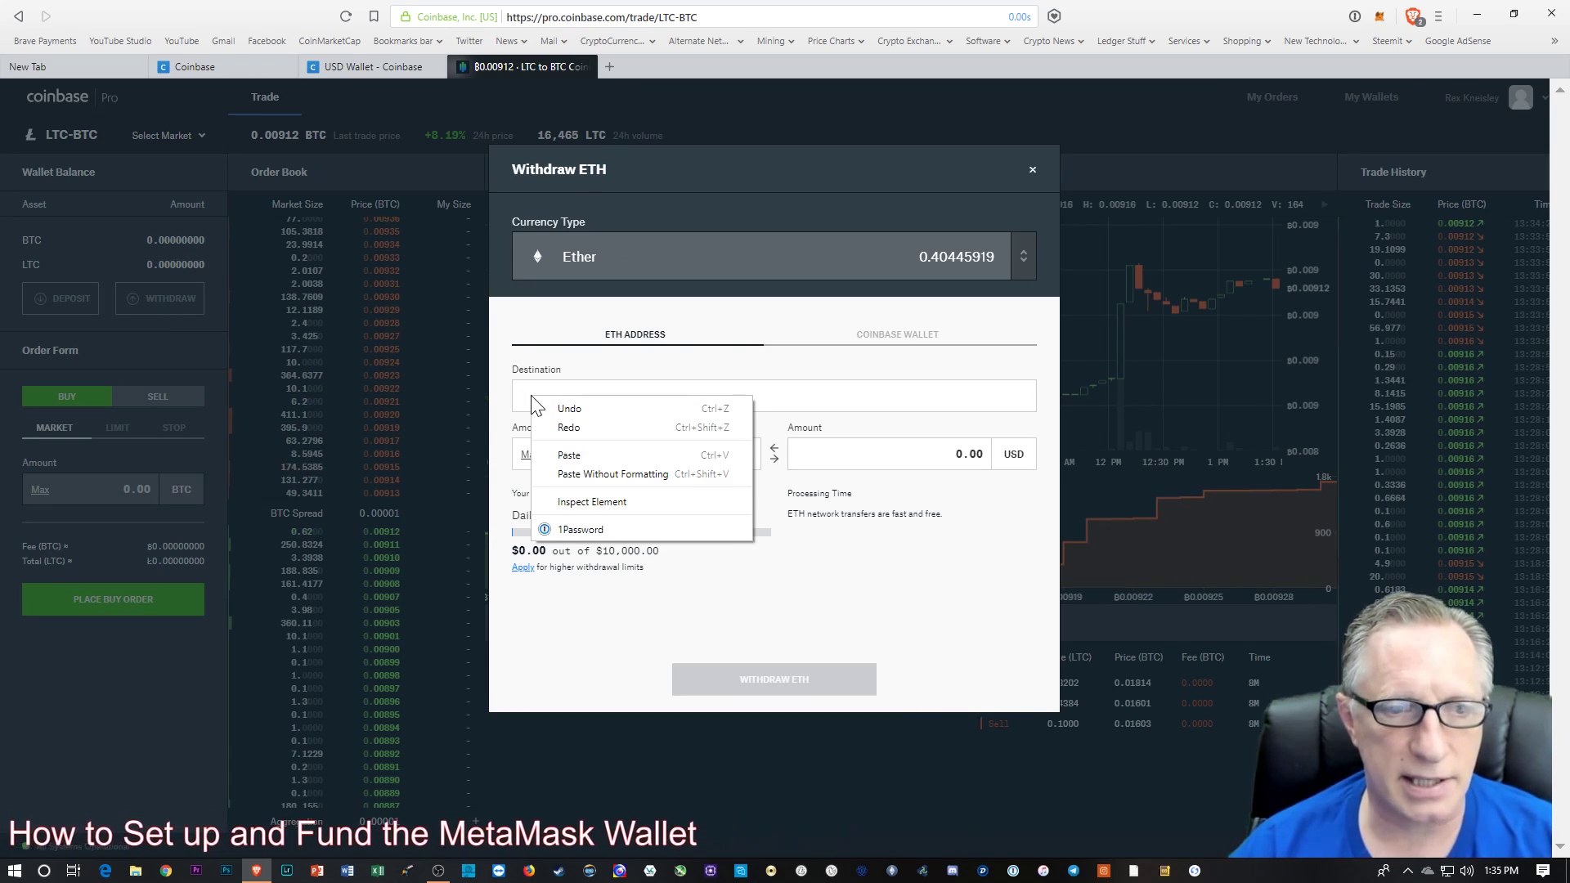
{"action": "left_click", "coordinate": [592, 458]}
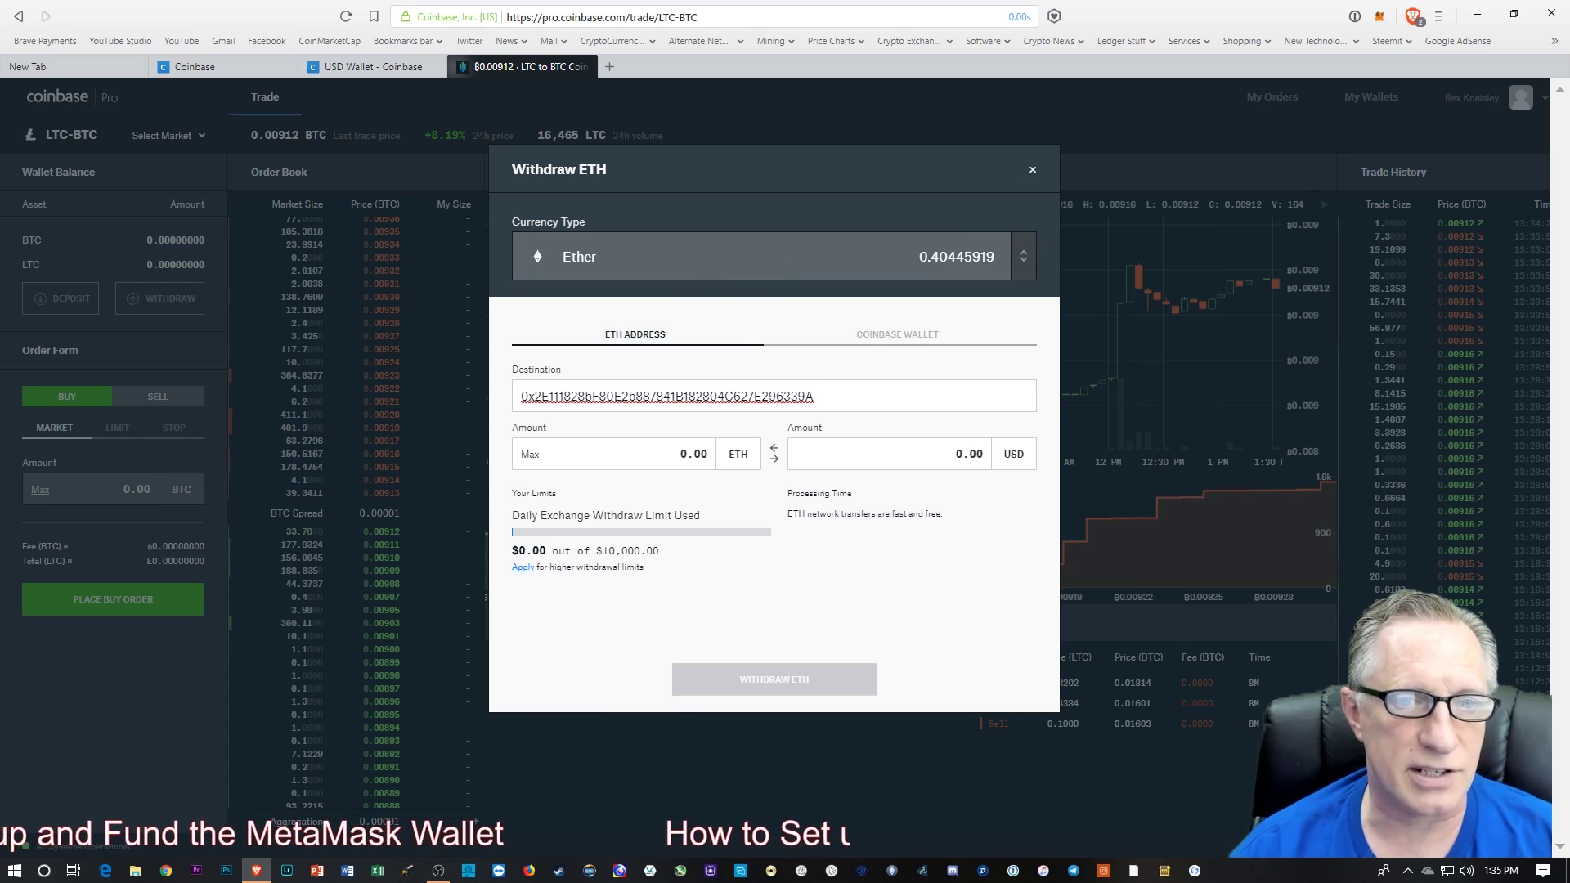
- Withdraw the maximum 0.40445919 ETH to the MetaMask address and dismiss the completion notice
{"action": "left_click", "coordinate": [526, 460]}
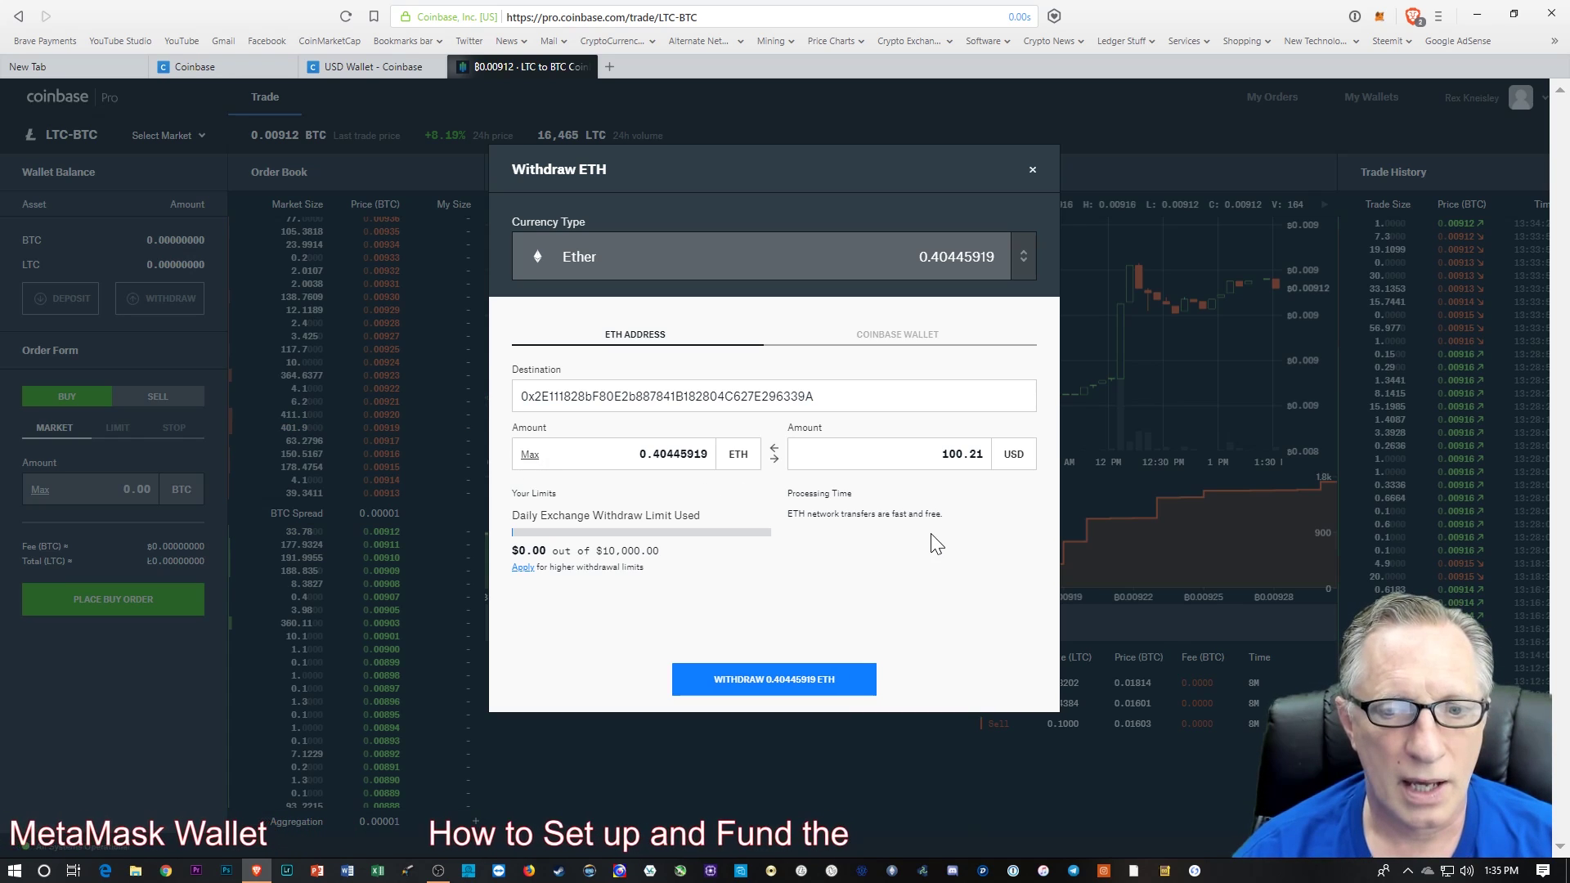
{"action": "left_click", "coordinate": [772, 689]}
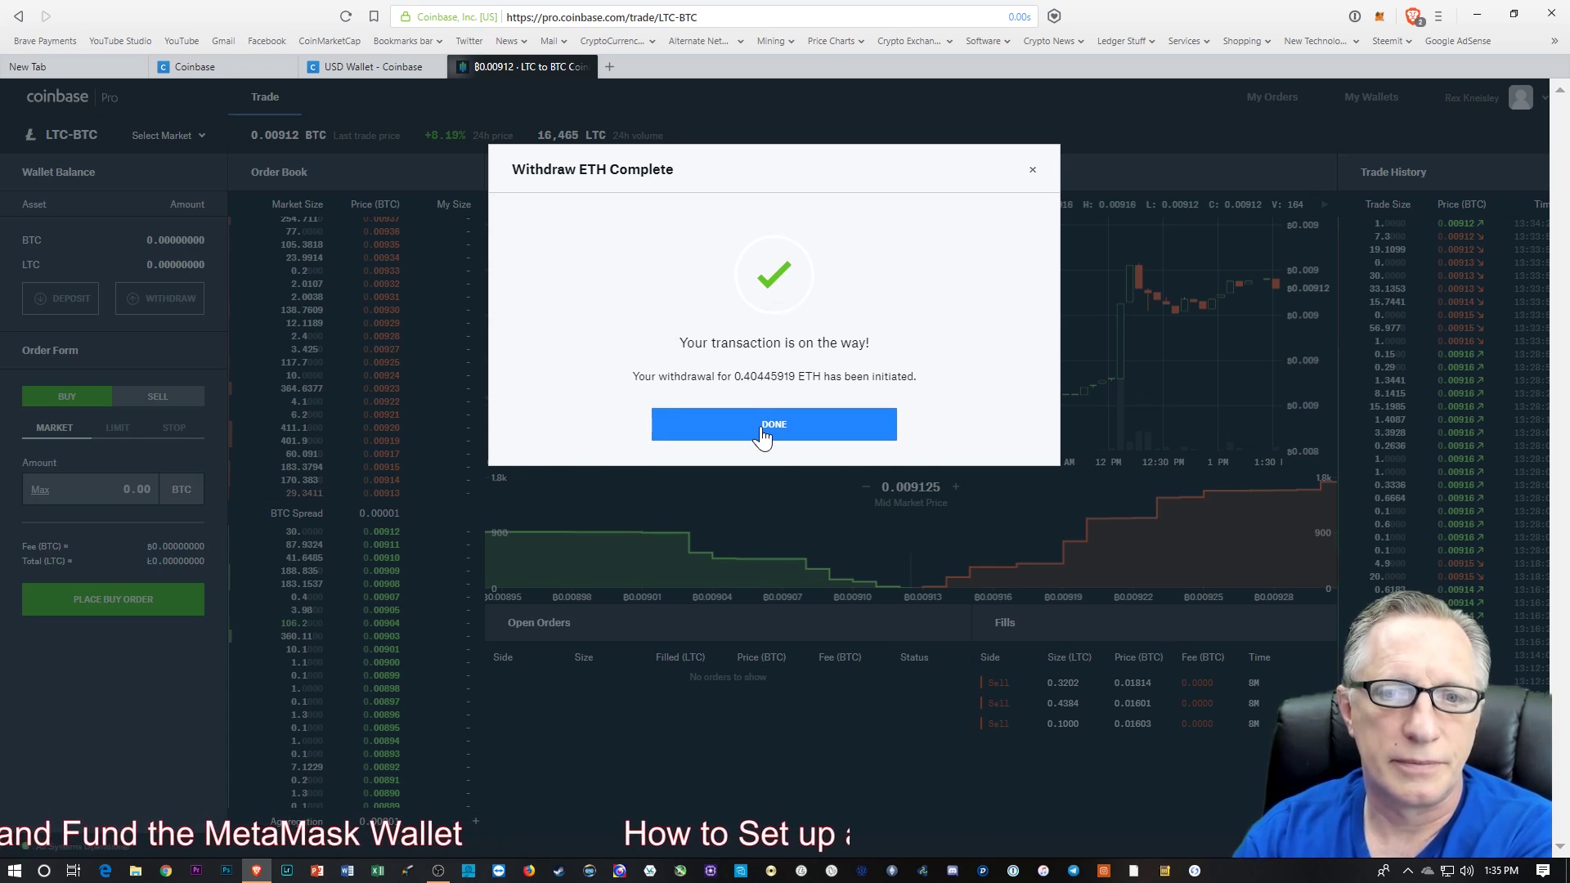
{"action": "left_click", "coordinate": [762, 429]}
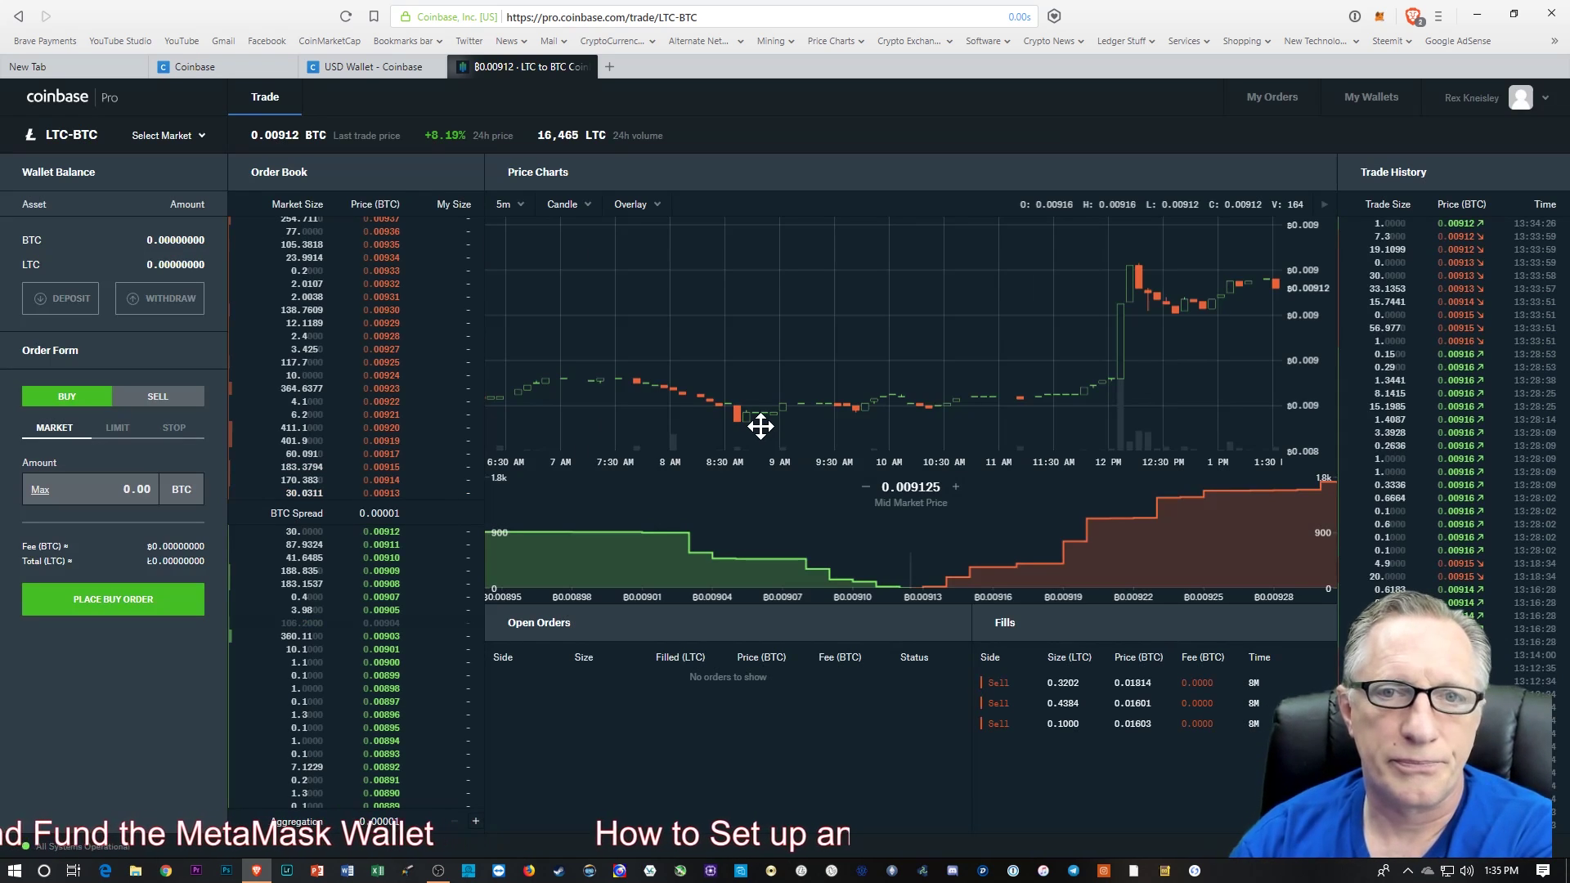
- Open the MetaMask wallet to check the ETH balance of Account 1
{"action": "left_click", "coordinate": [1379, 16]}
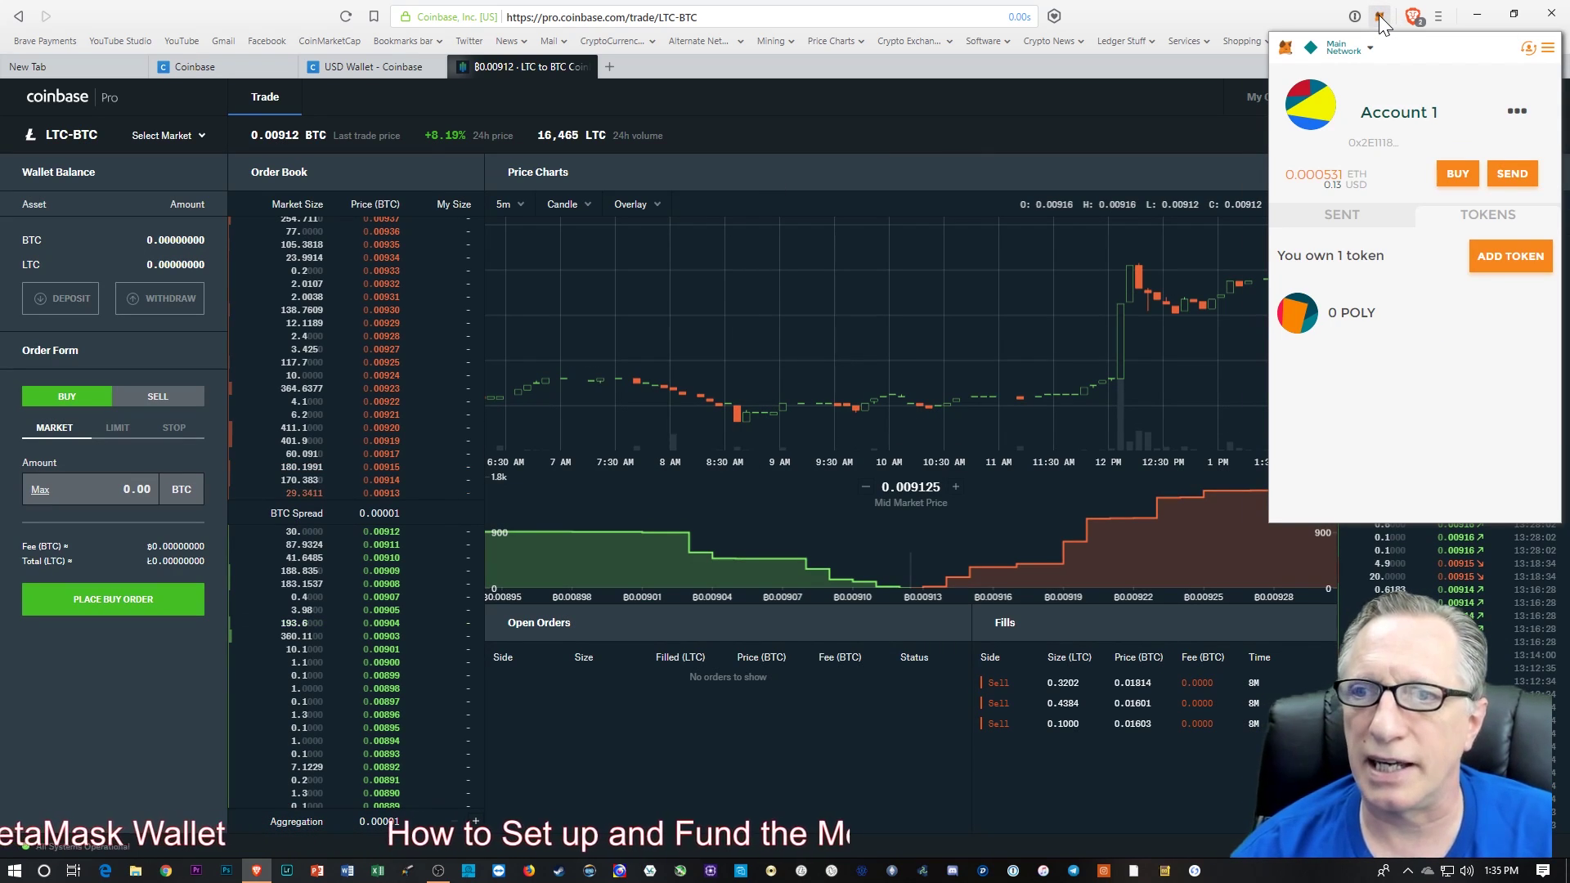